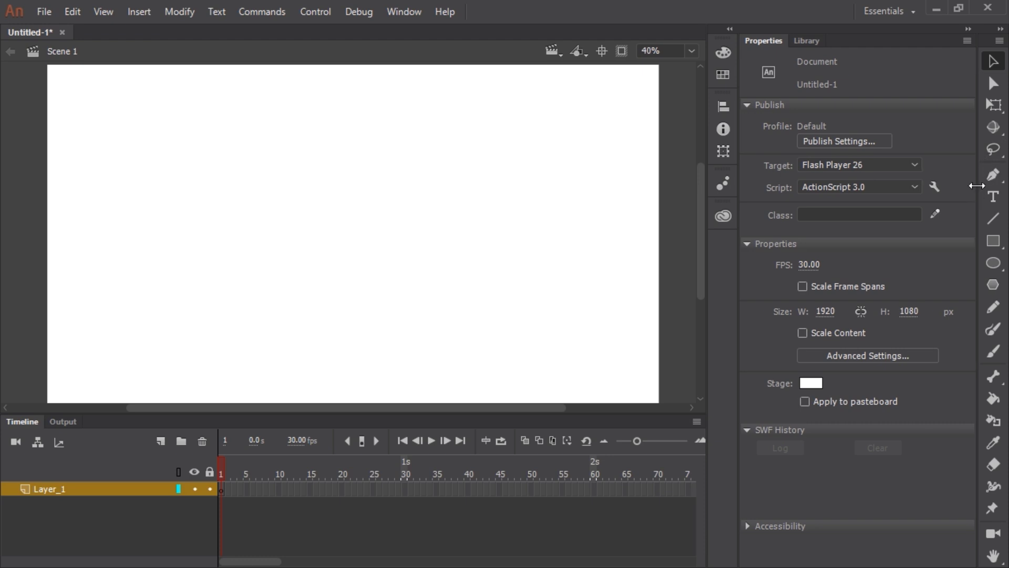
- Widen the tool set to two columns and choose the Rectangle Primitive tool
drag(973, 186, 947, 186)
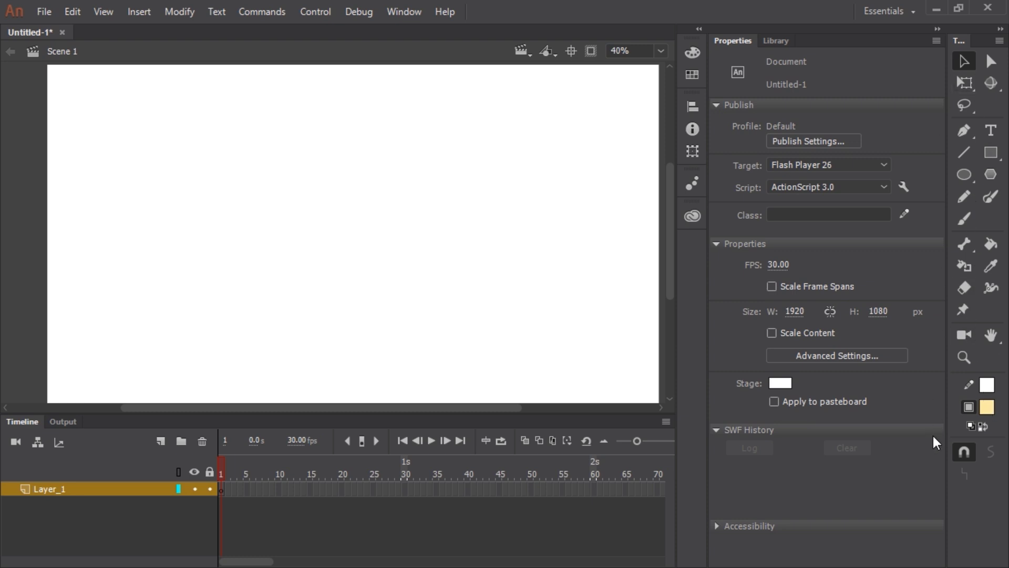
click(991, 153)
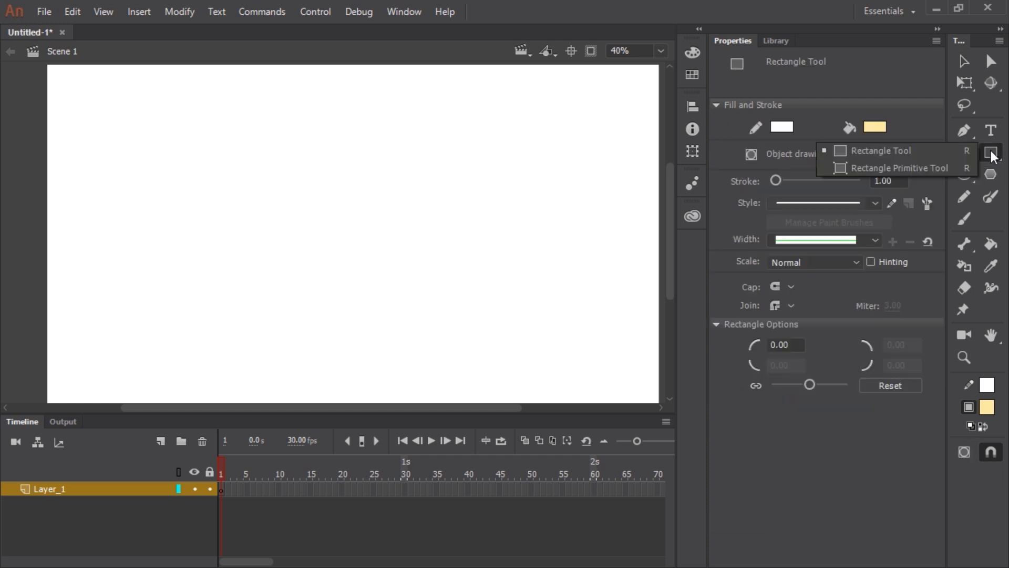
click(916, 169)
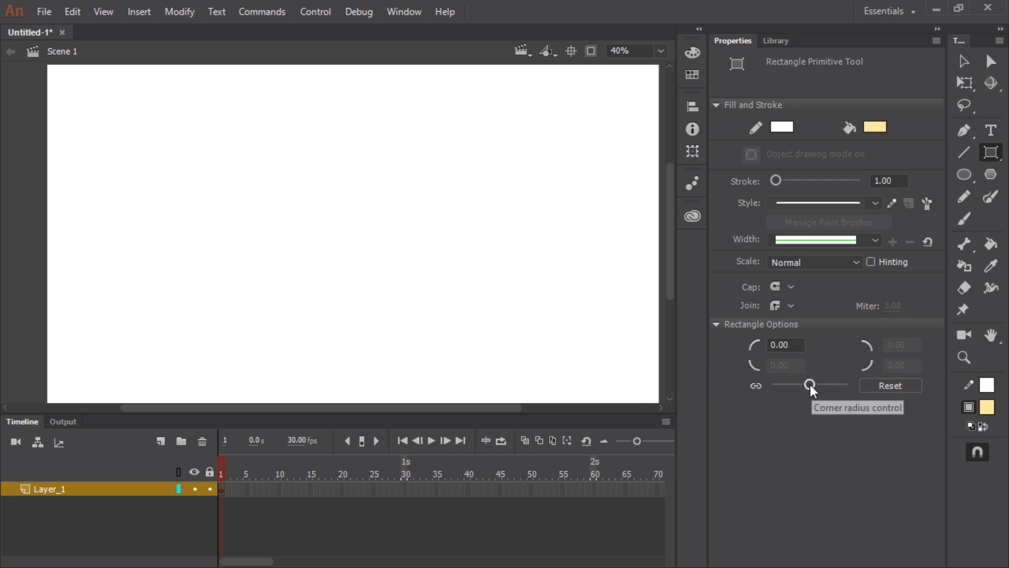
mouse_move(811, 389)
mouse_down()
mouse_move(826, 387)
mouse_move(788, 388)
mouse_move(814, 391)
mouse_up()
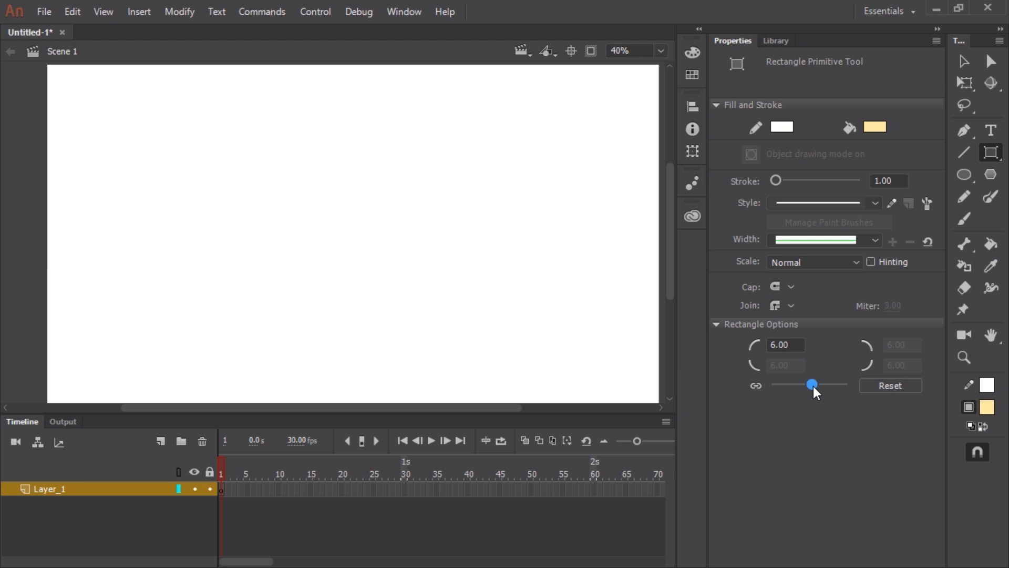
drag(815, 395, 810, 389)
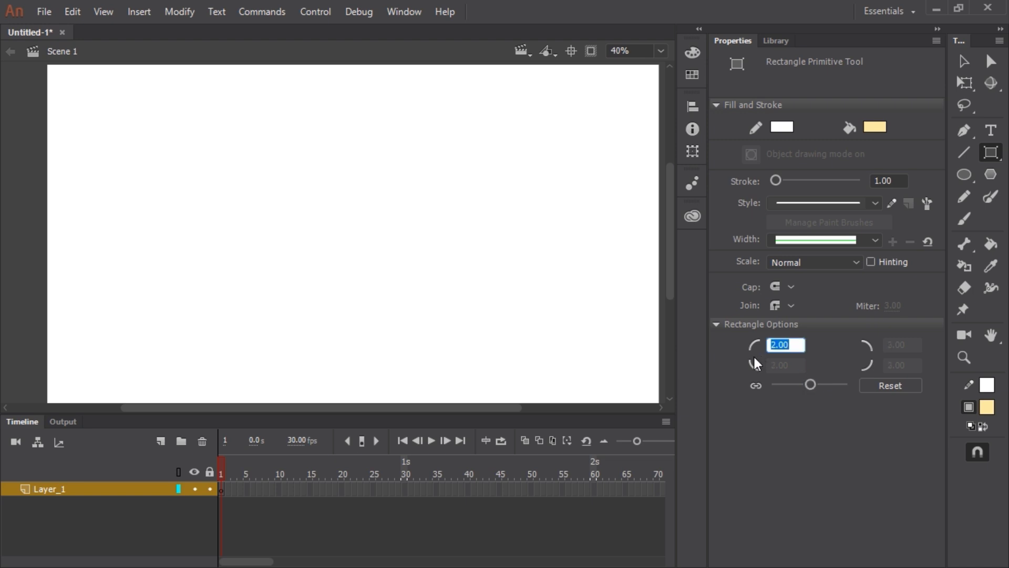
text(0)
drag(288, 151, 363, 256)
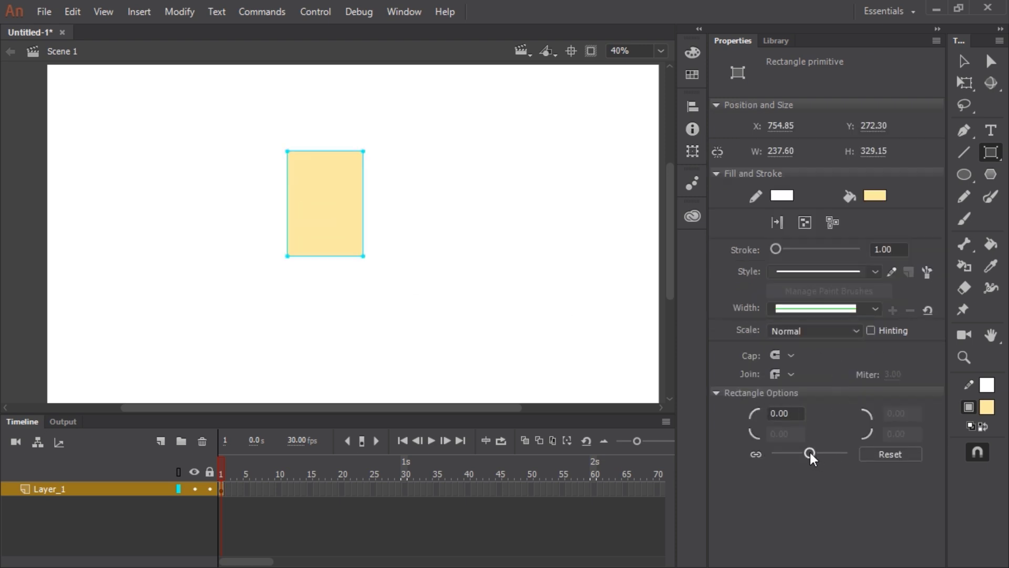
drag(809, 456, 851, 455)
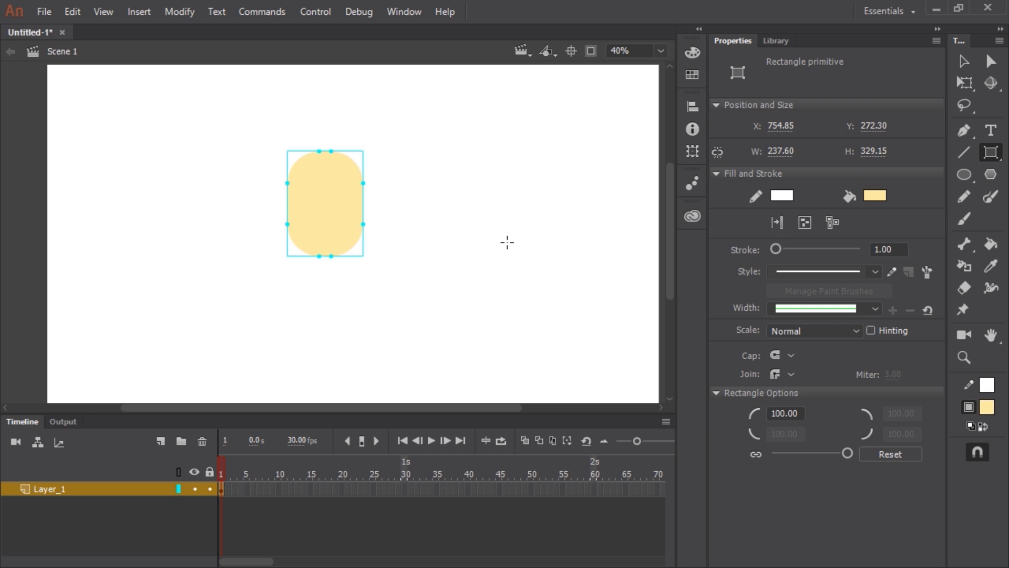
key(Delete)
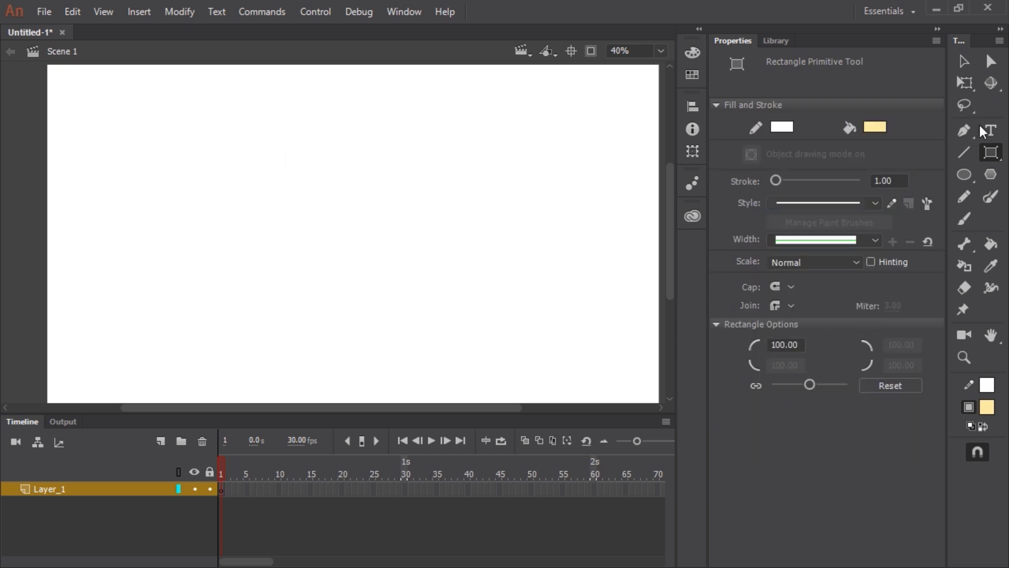
- Draw a pale yellow rectangle primitive with a corner radius of 100 near the stage centre as the head
click(994, 156)
drag(810, 385, 848, 386)
drag(293, 161, 360, 249)
key(v)
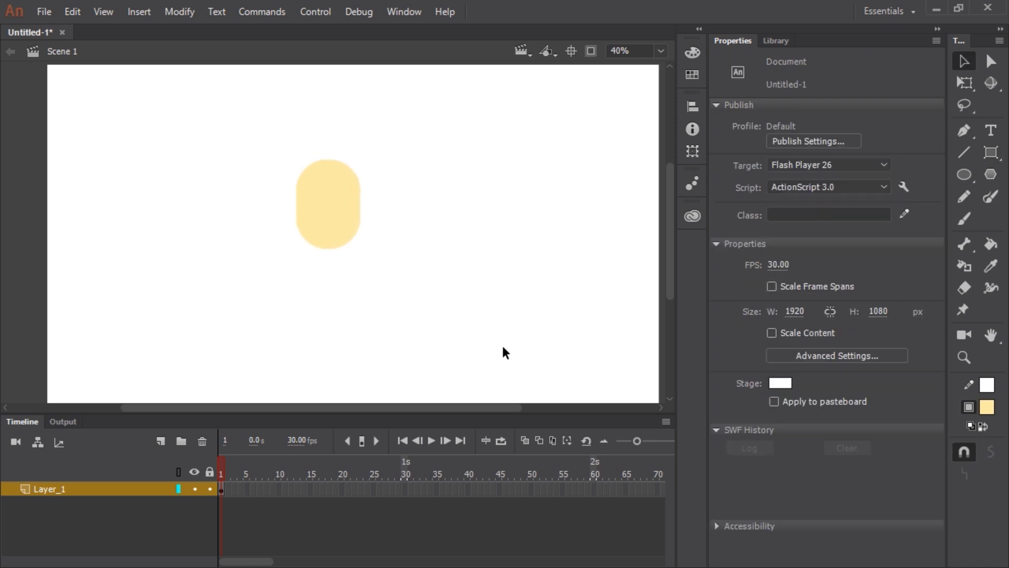
- Draw a black oval about 154 × 205 px beside the head with the Oval tool, with object drawing mode on
click(964, 176)
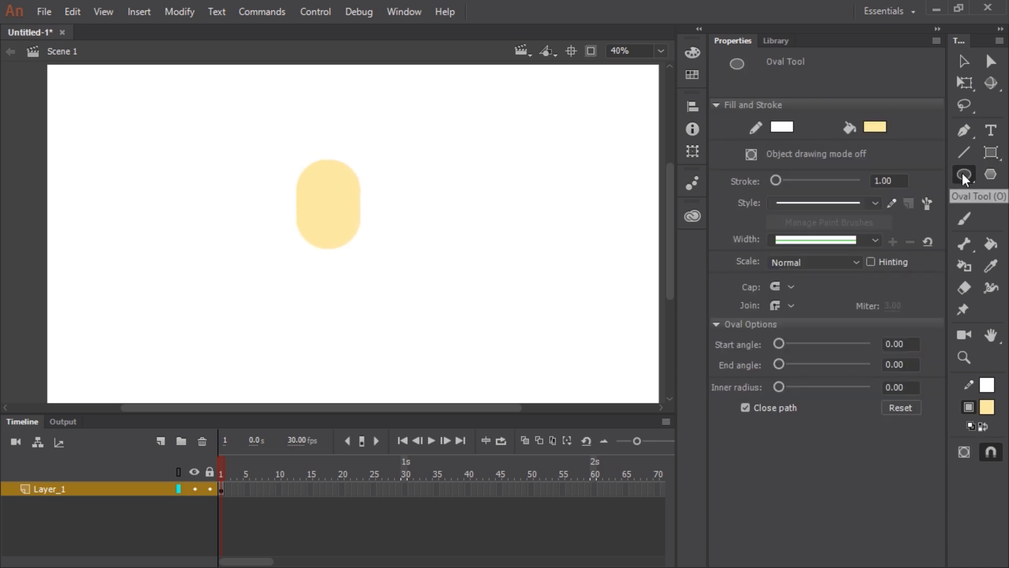
click(875, 128)
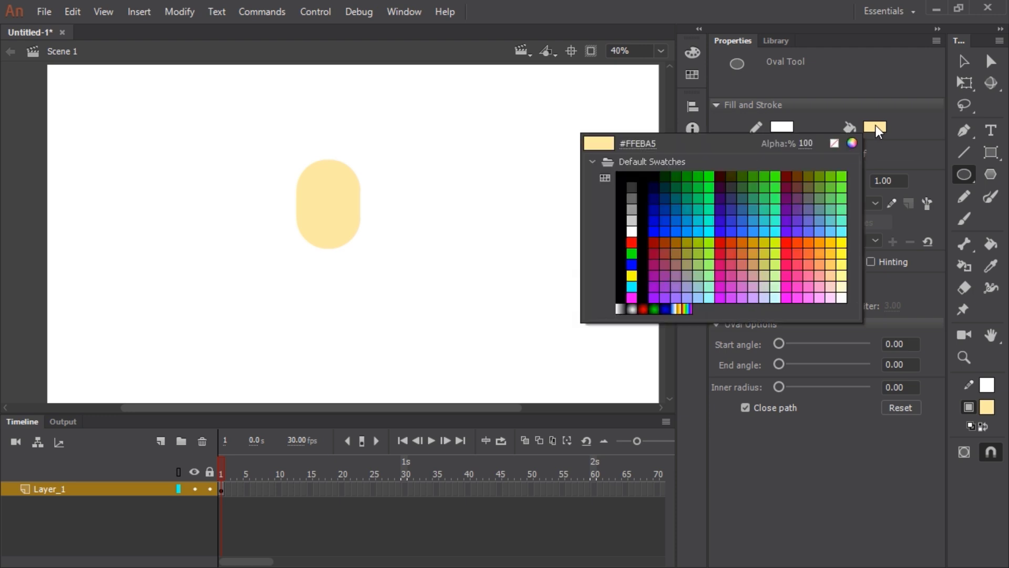
click(630, 179)
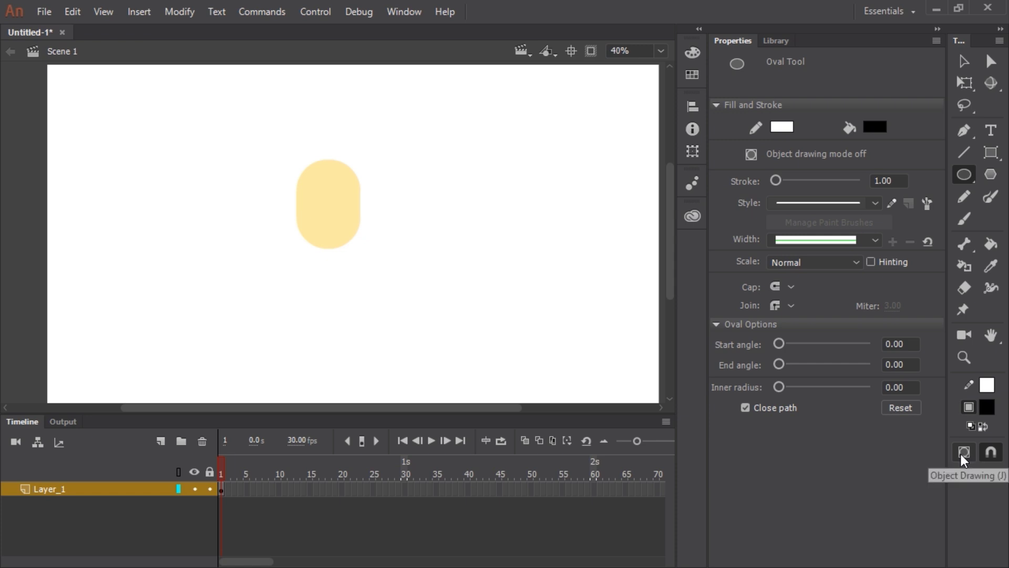
click(964, 453)
drag(426, 202, 475, 266)
click(964, 62)
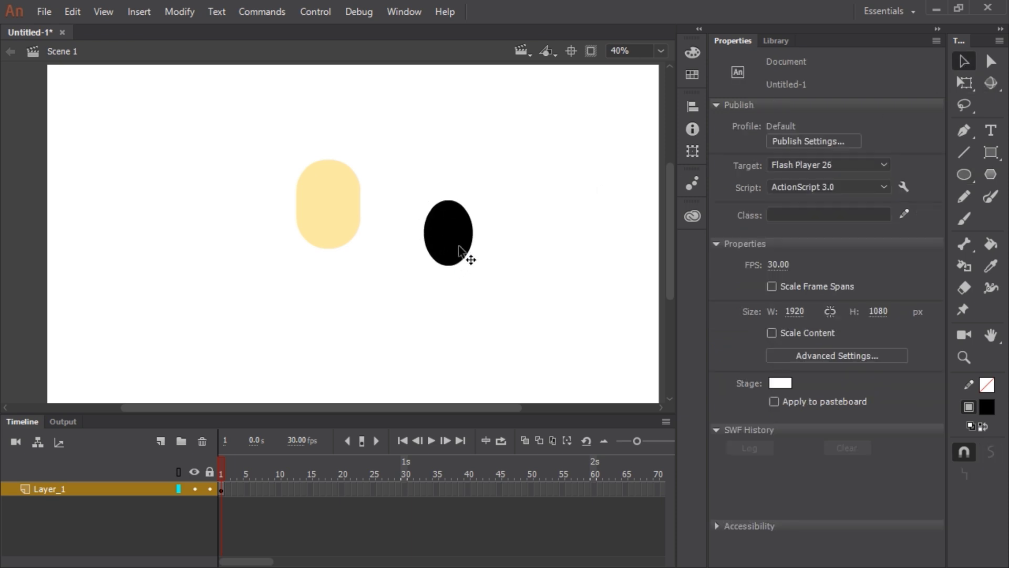
- Scale the black oval down to about 27 × 37 px and place it on the head as the left eye
click(463, 251)
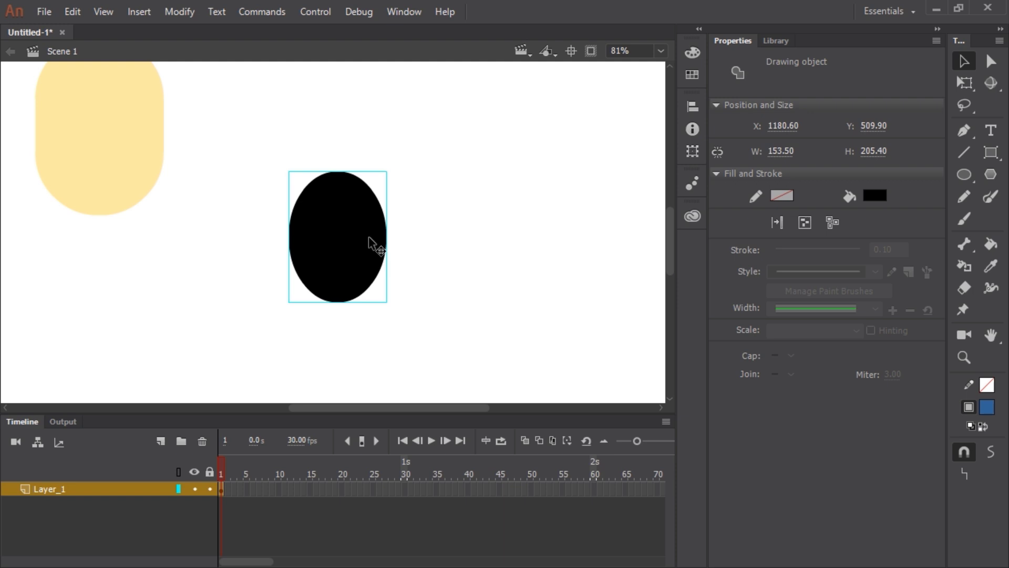
drag(382, 209, 512, 255)
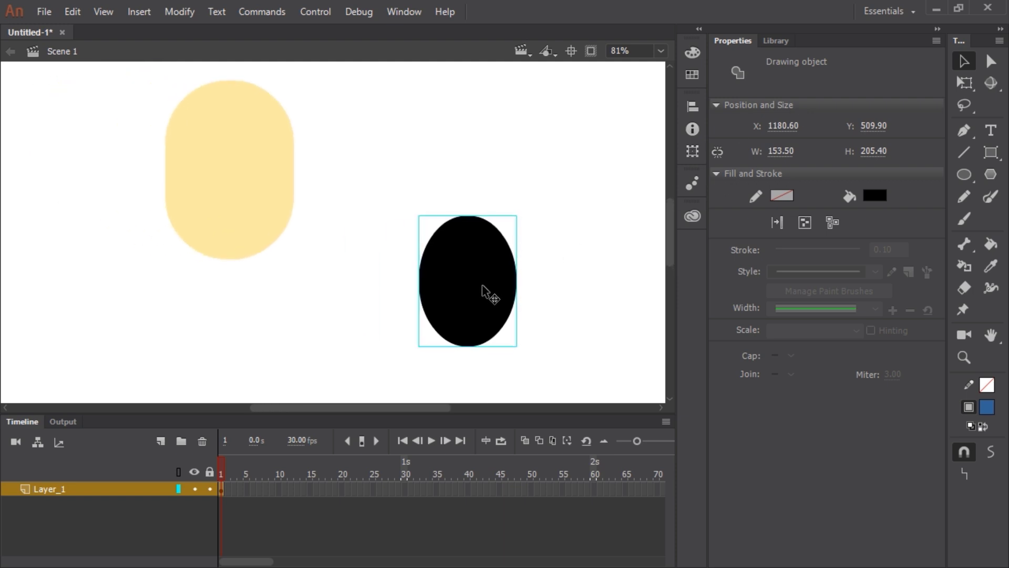
key(q)
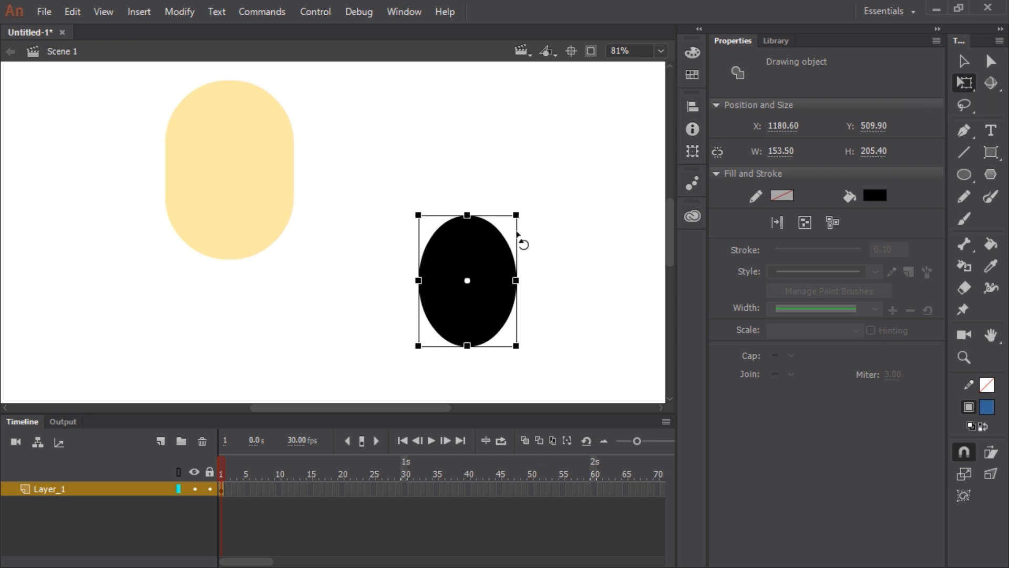
drag(515, 215, 484, 258)
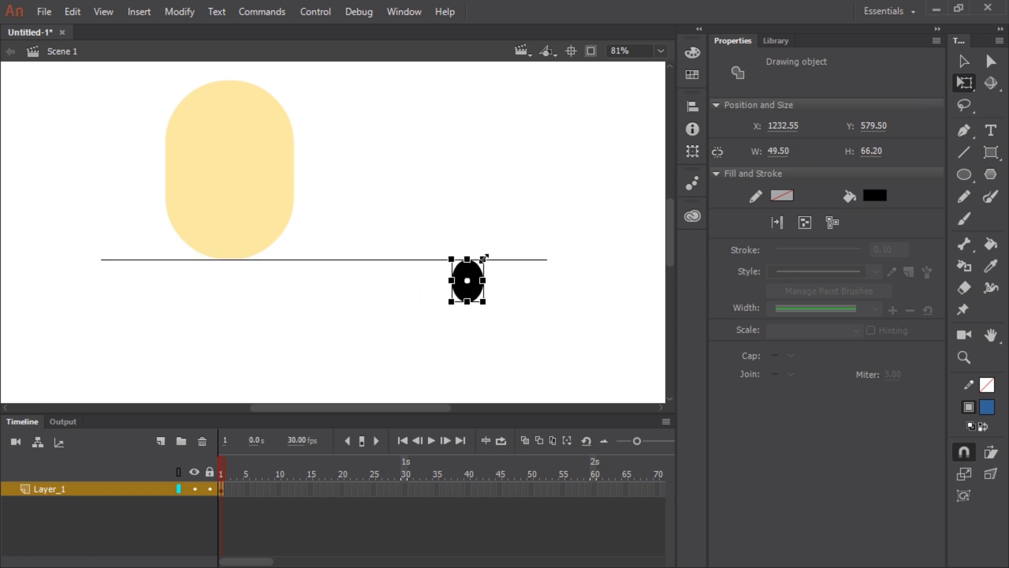
drag(473, 293, 210, 172)
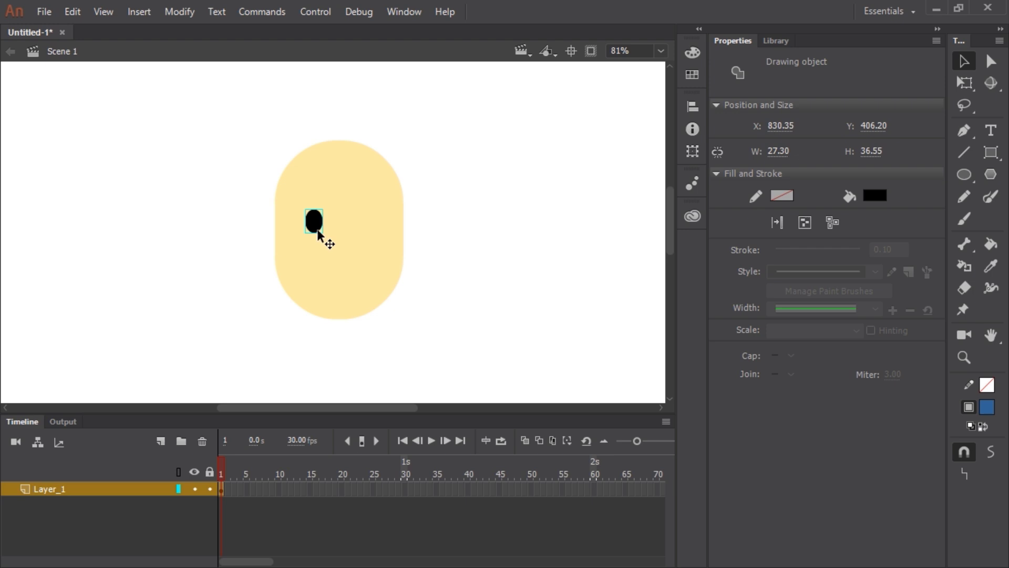
- Copy the eye horizontally to make the right eye, and nudge the left eye inward to about X 842
drag(317, 226, 360, 226)
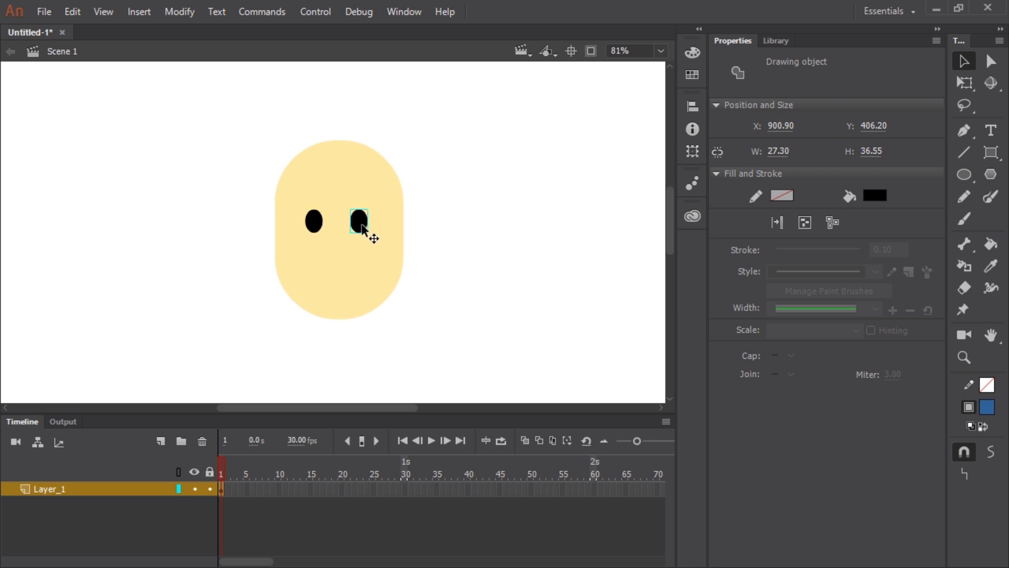
click(302, 229)
key(Right)
key(Right)
key(Right)
key(Right)
key(Right)
key(Right)
key(Right)
key(Right)
key(Right)
key(Right)
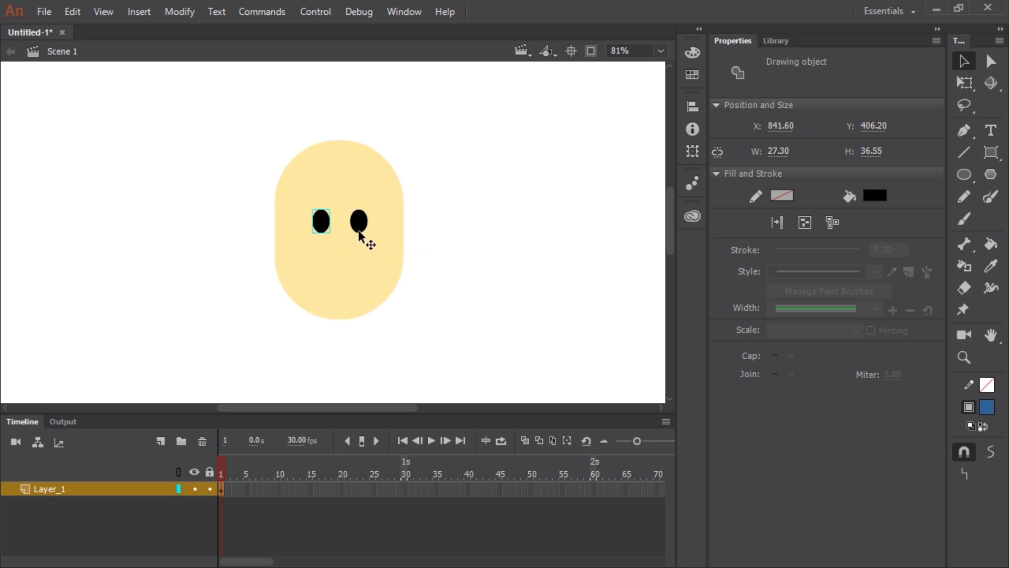
click(430, 225)
- Add a small white oval highlight to the upper-left part of each black eye
key(z)
click(321, 216)
click(325, 220)
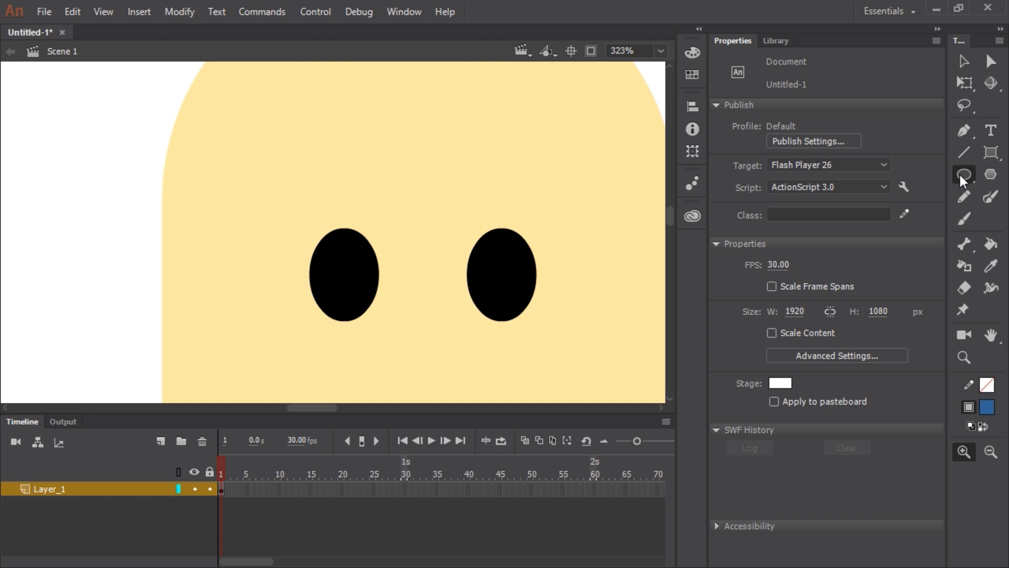
click(963, 176)
click(874, 126)
click(590, 226)
mouse_move(322, 256)
mouse_down()
mouse_move(338, 272)
mouse_move(487, 264)
mouse_up()
key(v)
key(ctrl+minus)
key(ctrl+minus)
click(428, 310)
- Set the Oval tool's fill to red 990000 and darken it to #700000
click(963, 175)
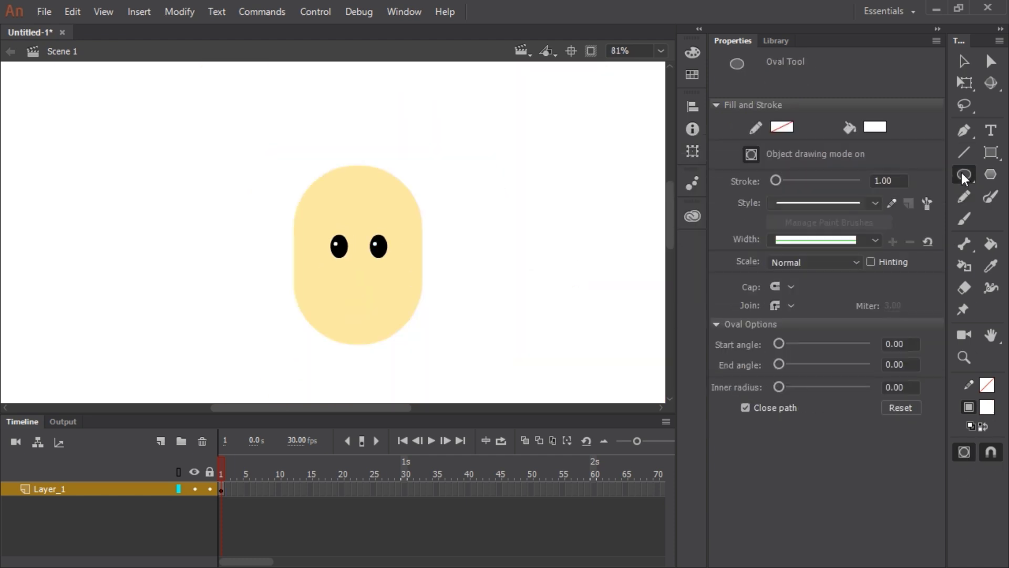
click(874, 128)
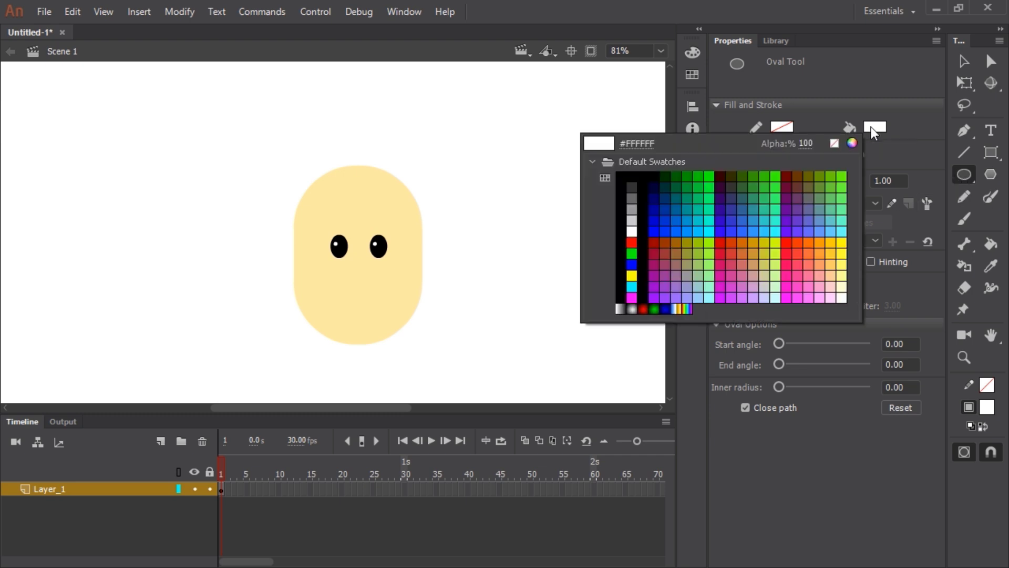
click(657, 240)
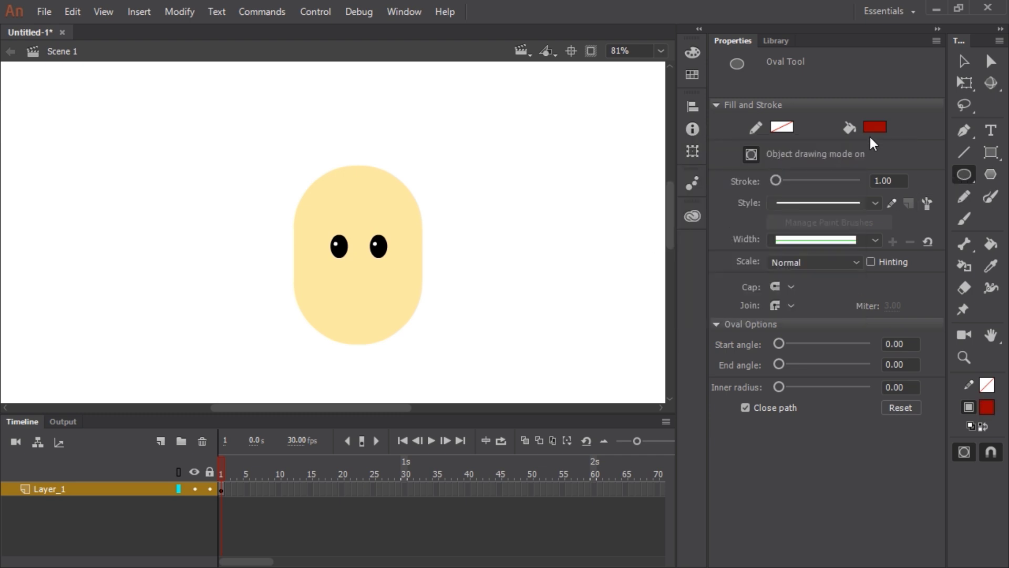
click(692, 52)
drag(393, 130, 486, 131)
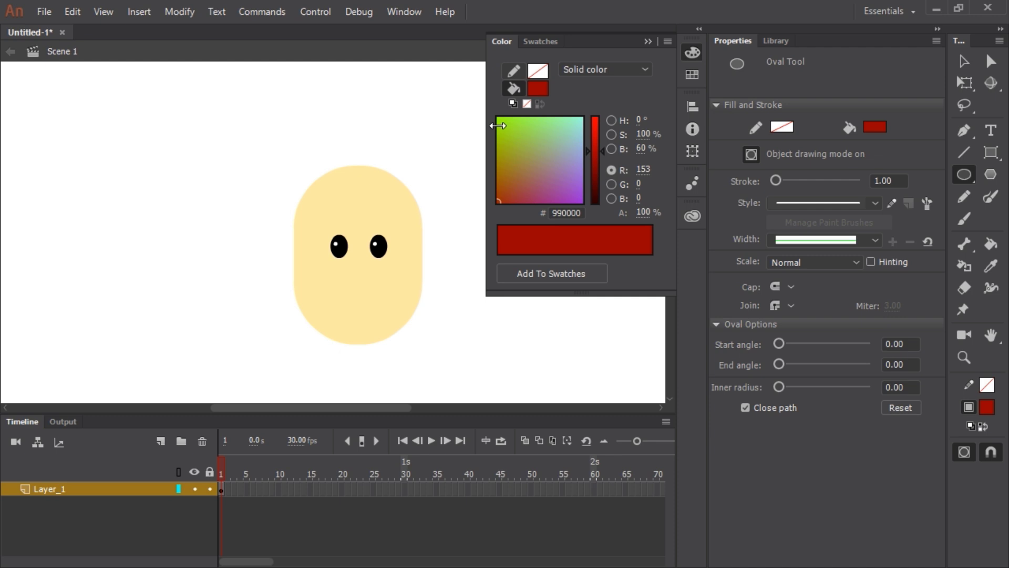
drag(602, 151, 602, 165)
click(667, 42)
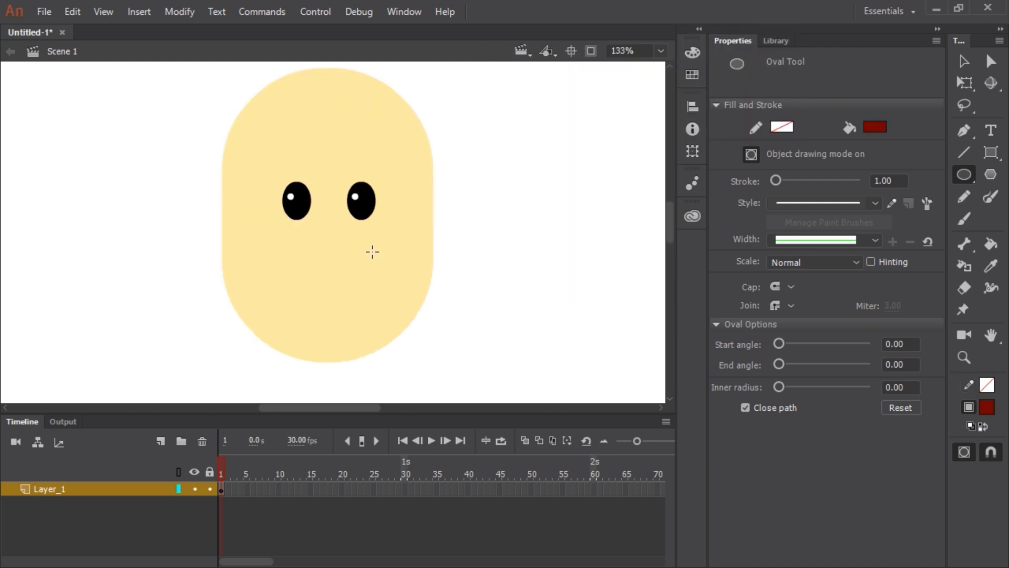
- Draw a dark red oval about 168 × 156 px below the eyes and centre it over the lower face
drag(256, 233, 421, 386)
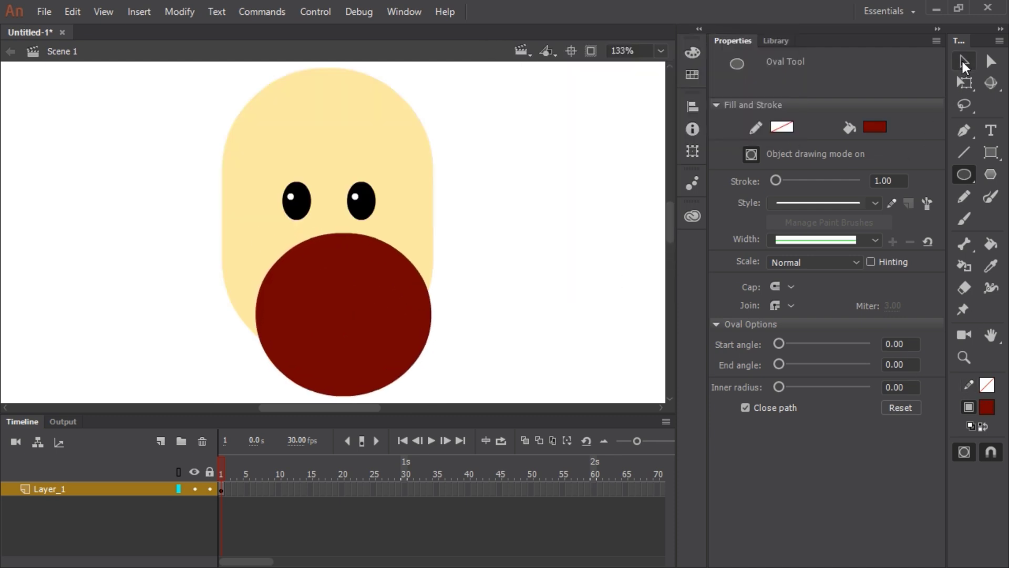
click(964, 61)
drag(383, 329, 352, 282)
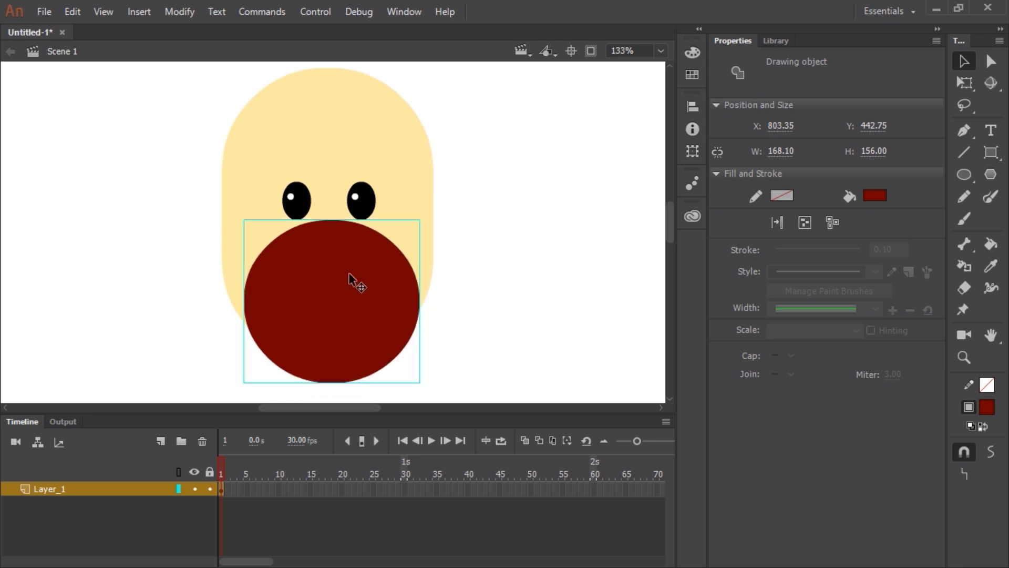
- Enter the dark red oval's drawing object and delete the oval's upper half
double_click(352, 282)
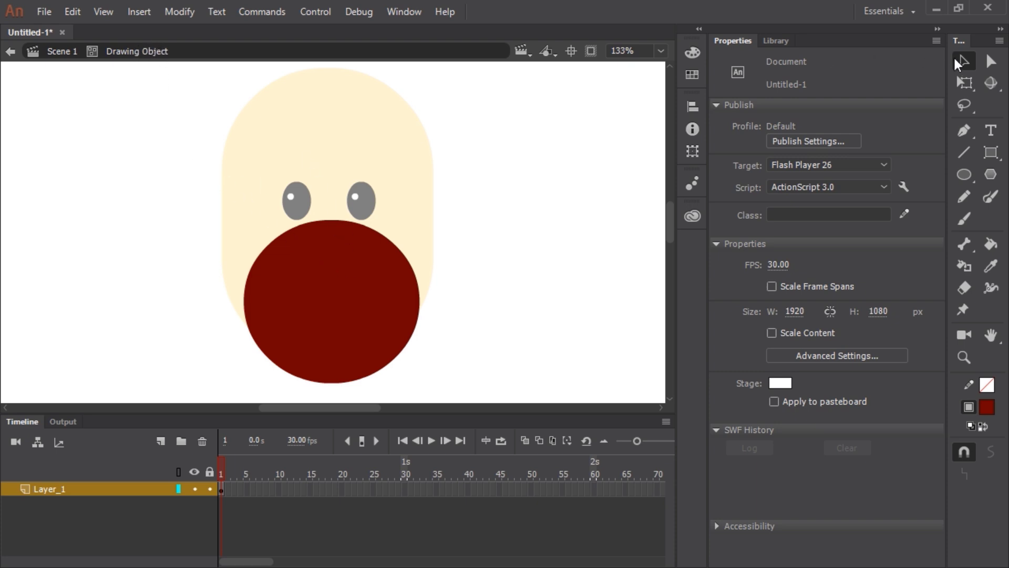
mouse_move(206, 184)
mouse_down()
mouse_move(448, 302)
mouse_move(467, 296)
mouse_move(468, 305)
mouse_move(298, 243)
mouse_move(456, 315)
mouse_move(300, 232)
mouse_move(457, 311)
mouse_move(473, 305)
mouse_up()
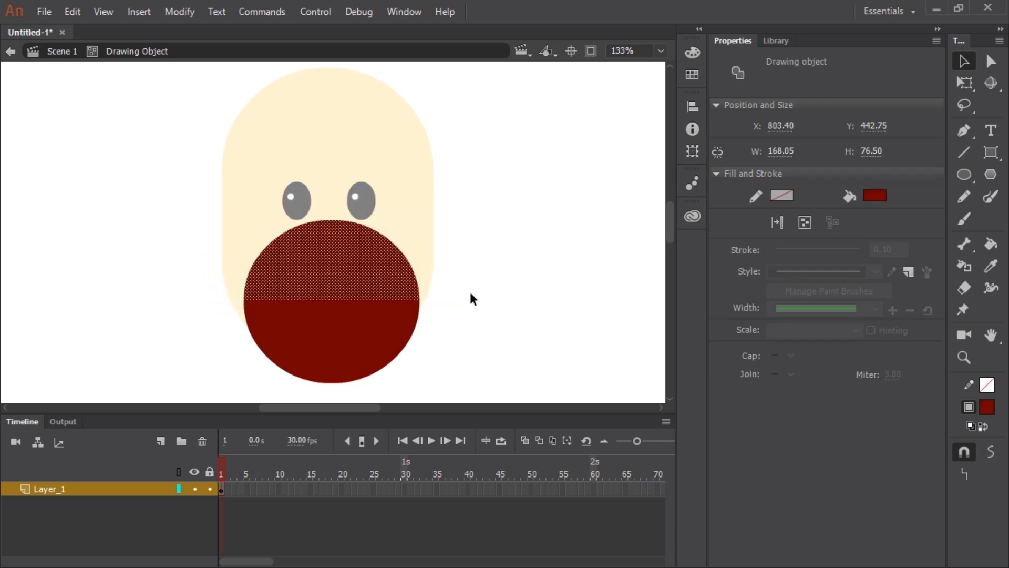
key(Delete)
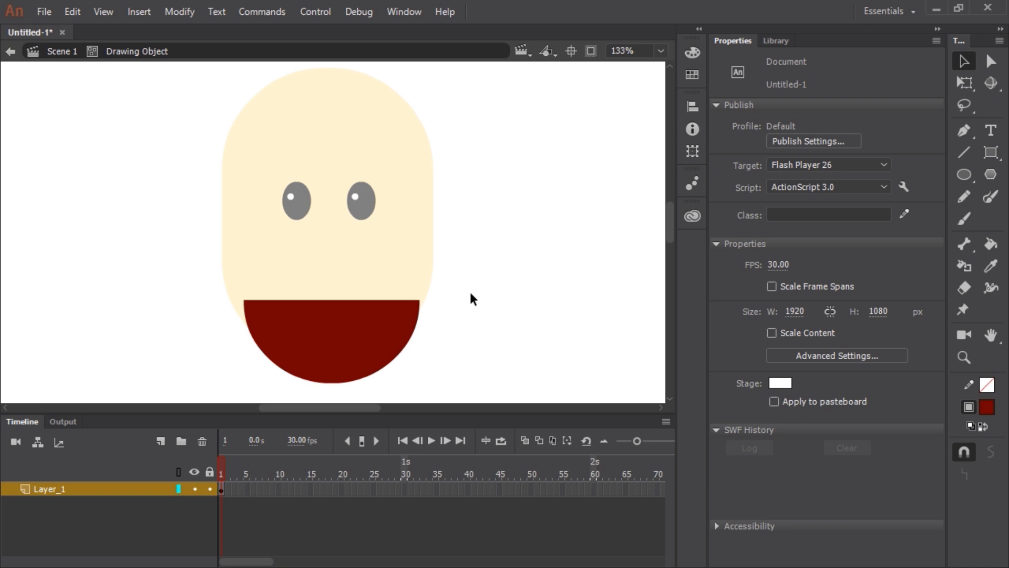
- Move the dark red half circle up to just below the eyes as an open mouth
click(364, 349)
drag(371, 342, 355, 299)
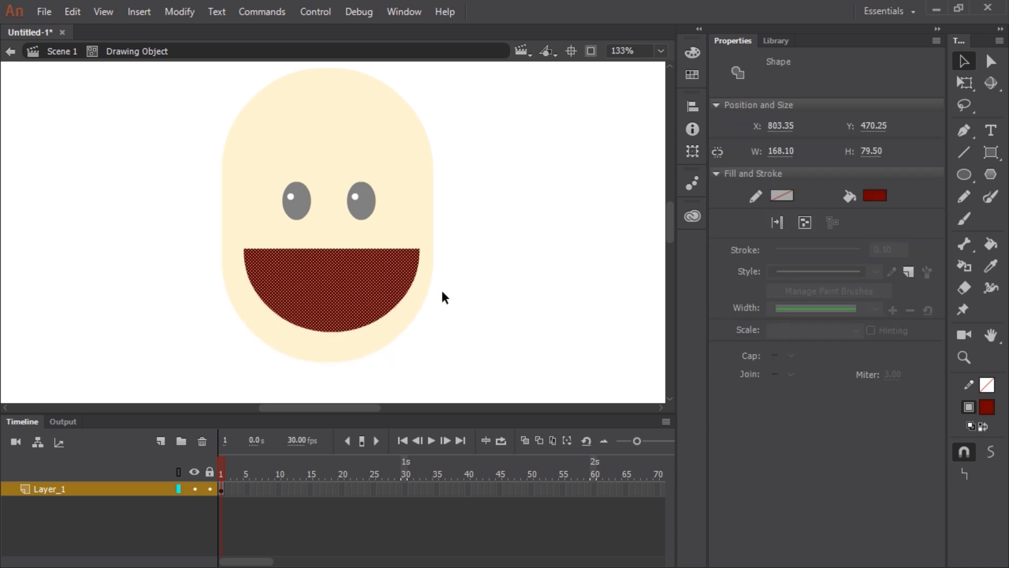
click(469, 317)
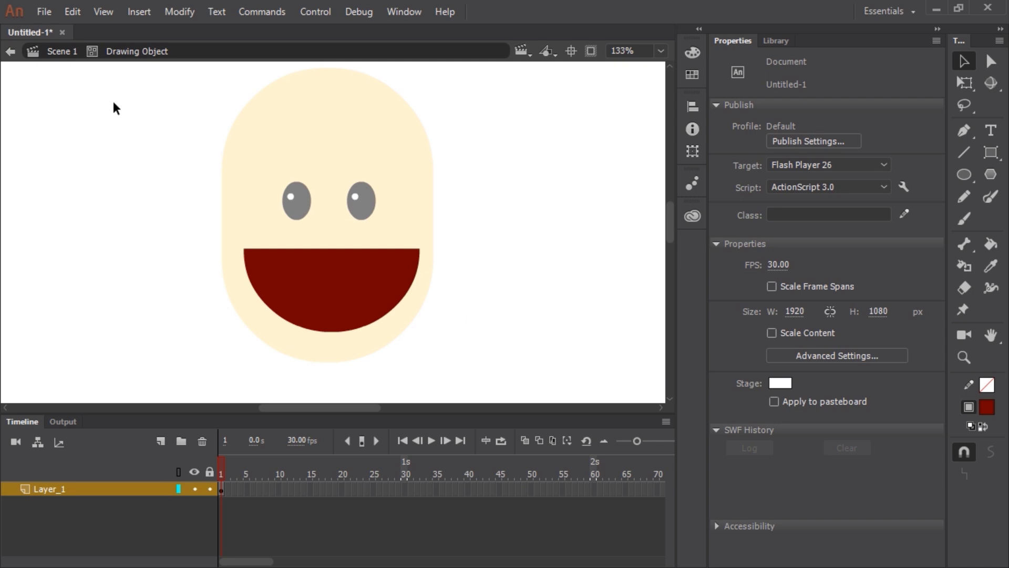
- Fill the upper strip of the dark red mouth with white as teeth
drag(199, 154, 461, 265)
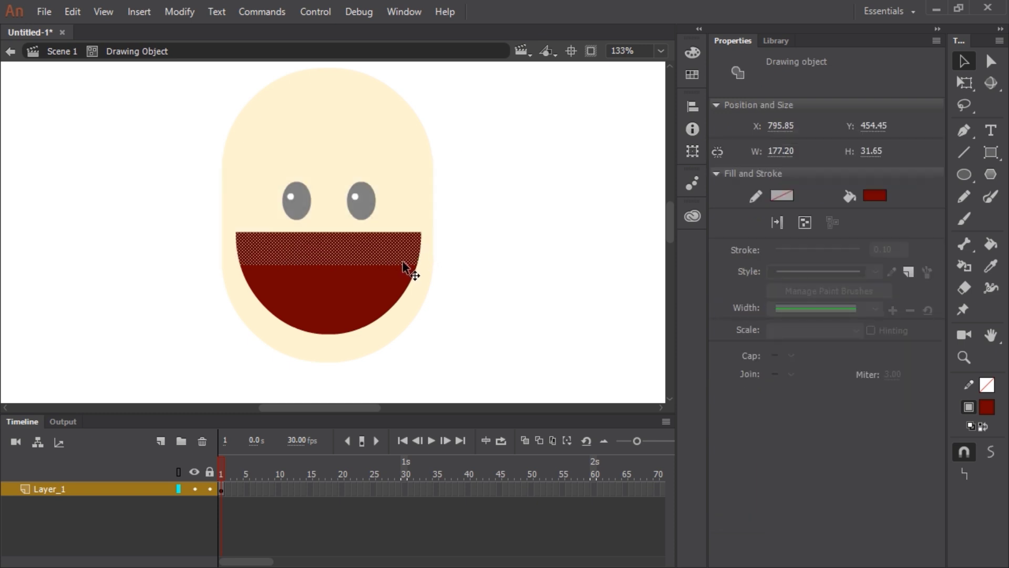
click(875, 196)
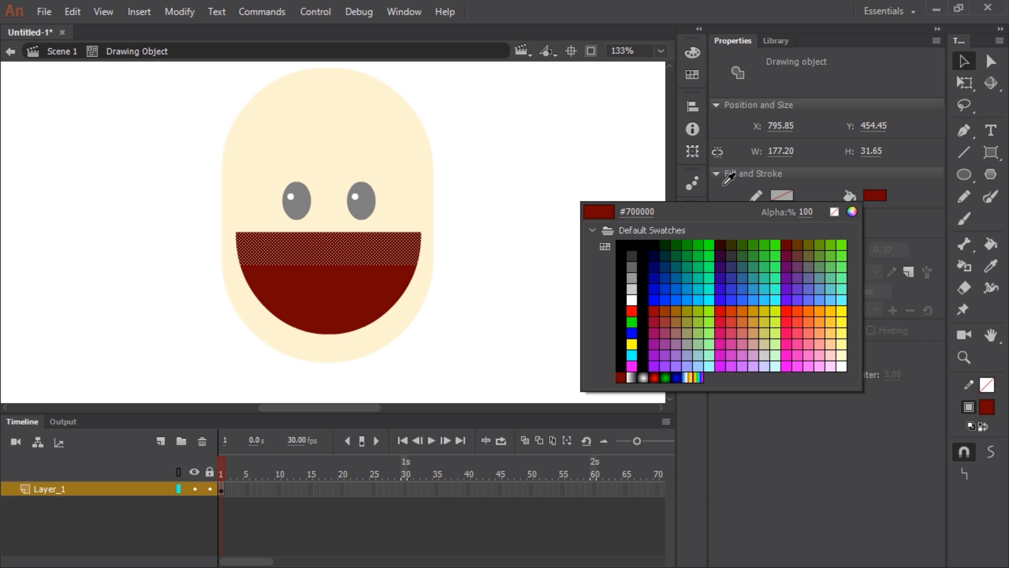
click(631, 301)
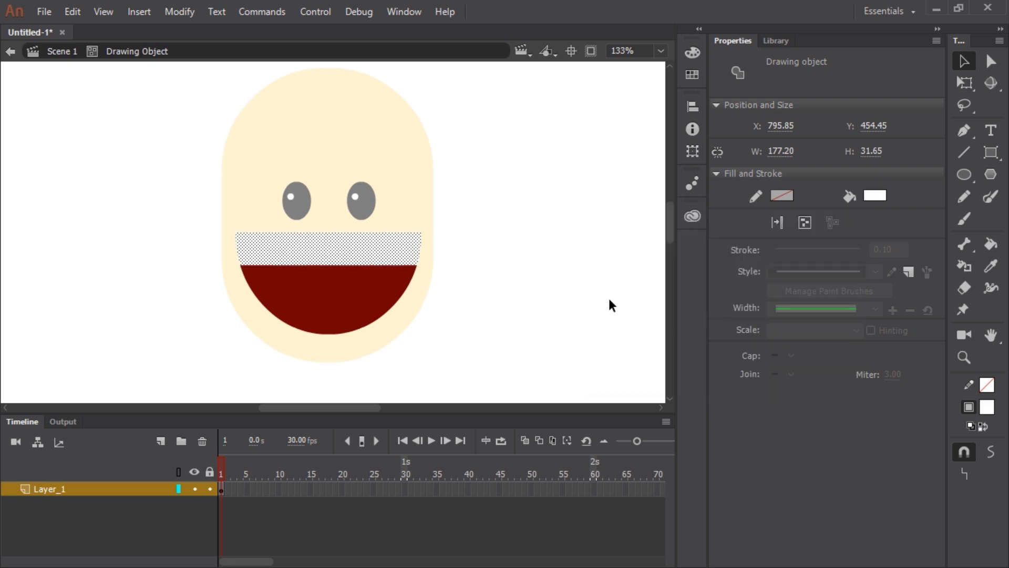
click(469, 312)
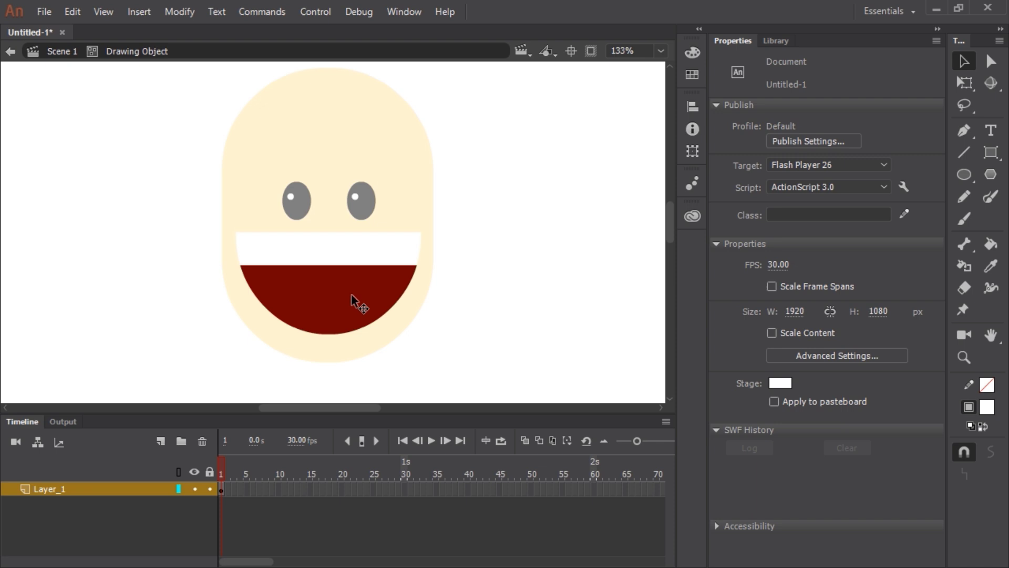
- Mix a light pinkish-red fill colour and add it to the swatches
click(692, 53)
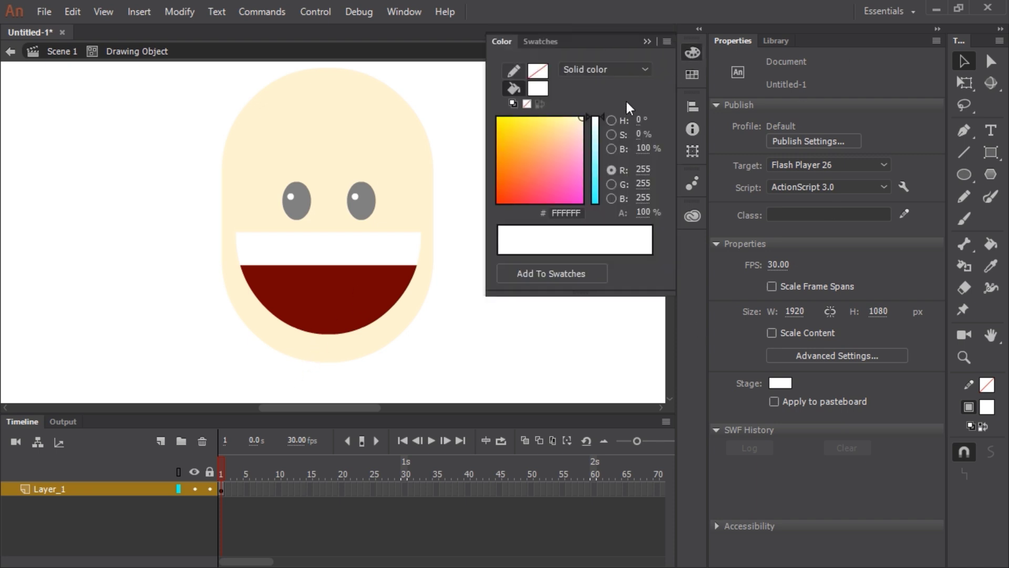
drag(562, 153, 527, 178)
click(595, 132)
click(643, 42)
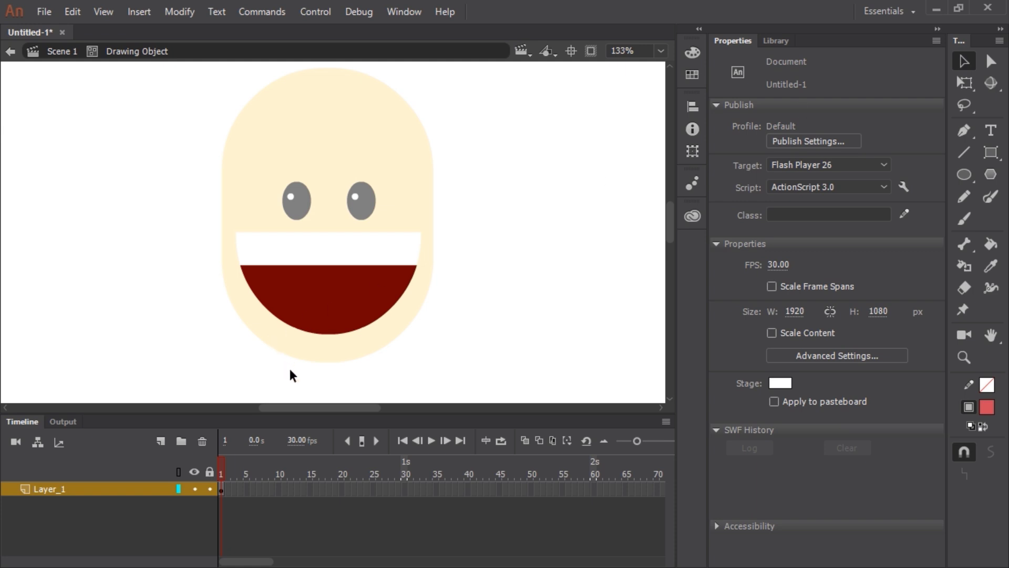
- Recolour the bottom part of the mouth with the new pinkish-red swatch as a tongue
mouse_move(264, 380)
mouse_down()
mouse_move(392, 332)
mouse_move(404, 307)
mouse_up()
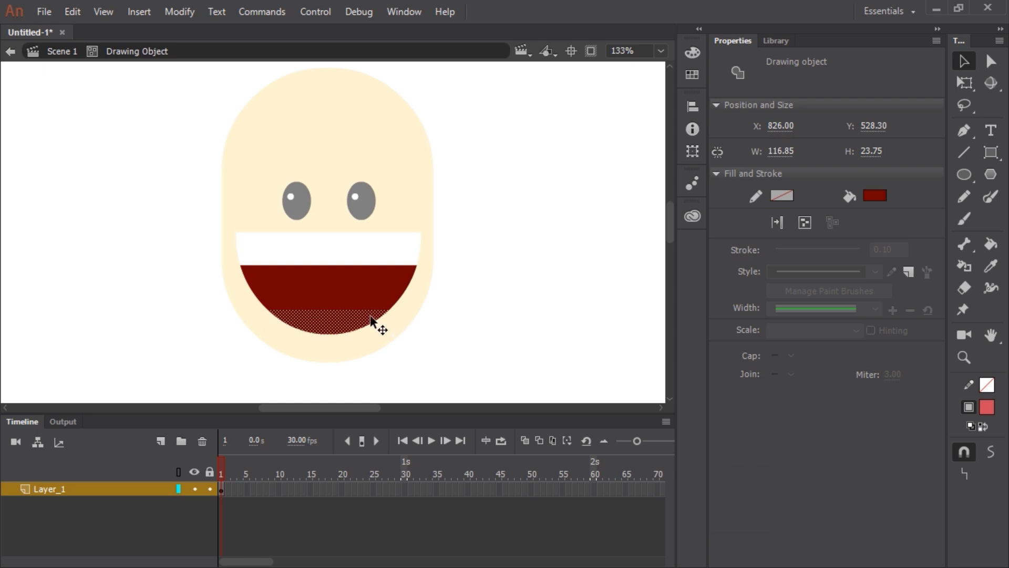
click(874, 195)
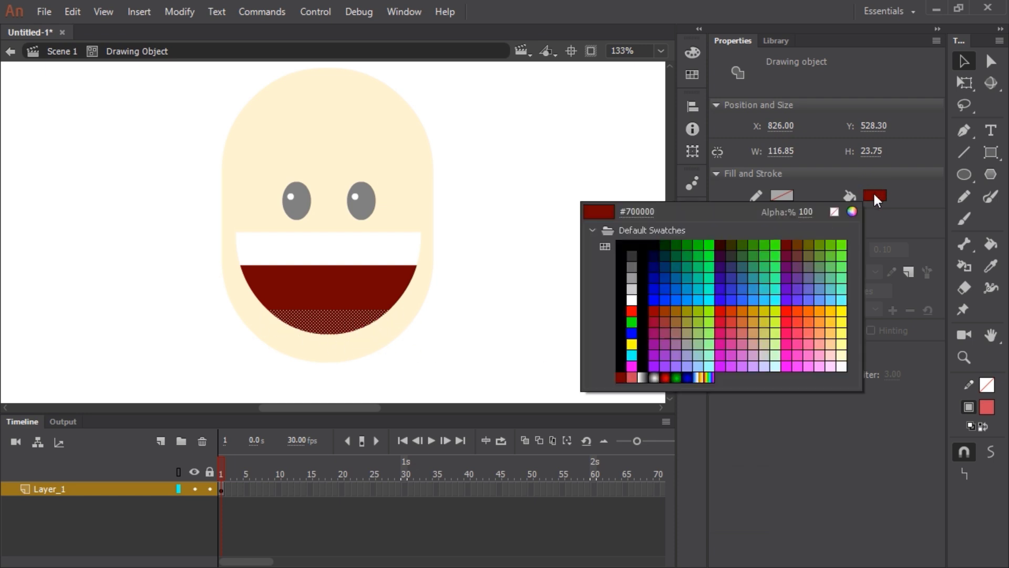
click(633, 375)
click(482, 317)
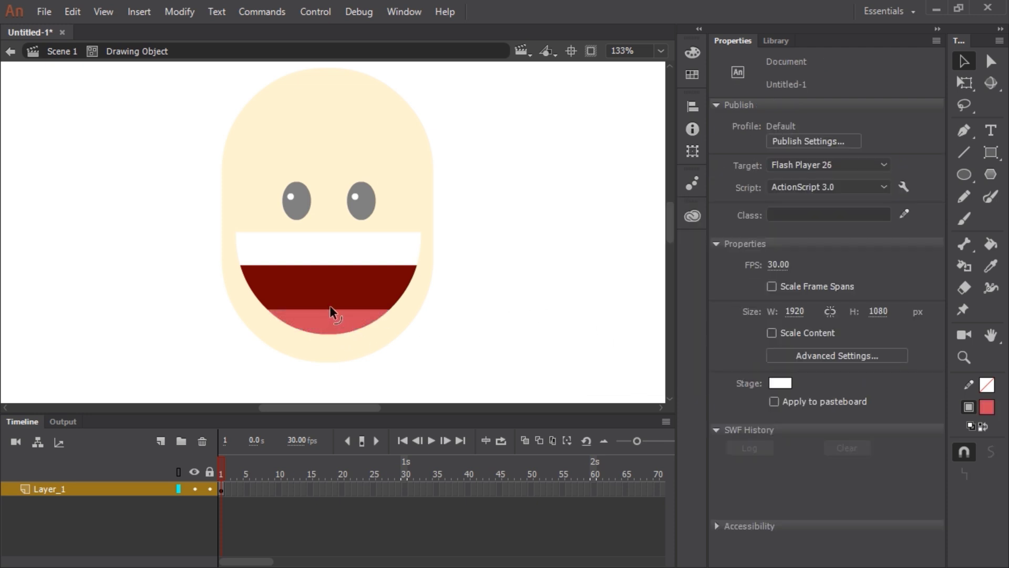
- Bend the tongue's straight upper edge into an upward curve and return to the main scene
key(z)
click(338, 325)
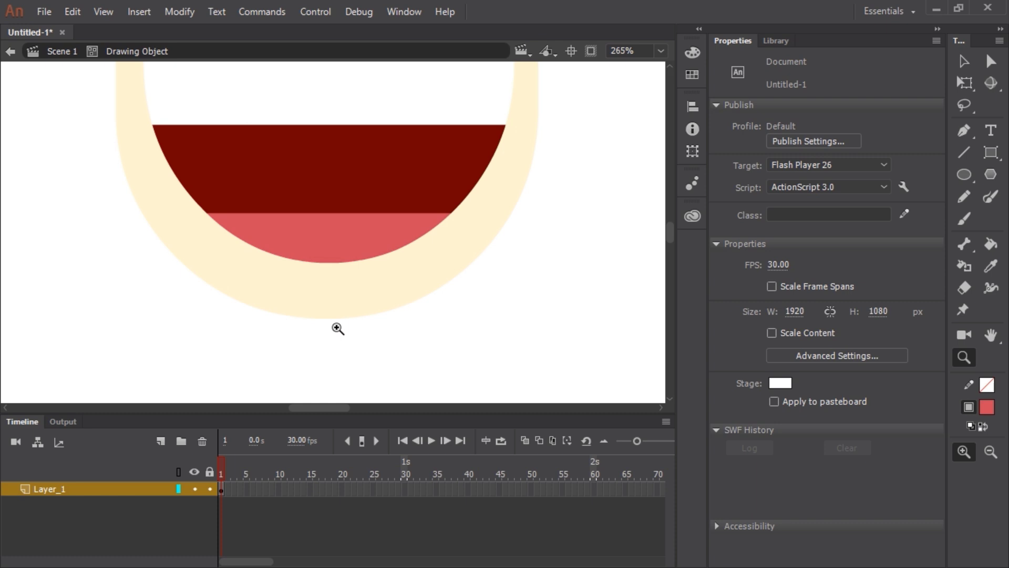
click(964, 61)
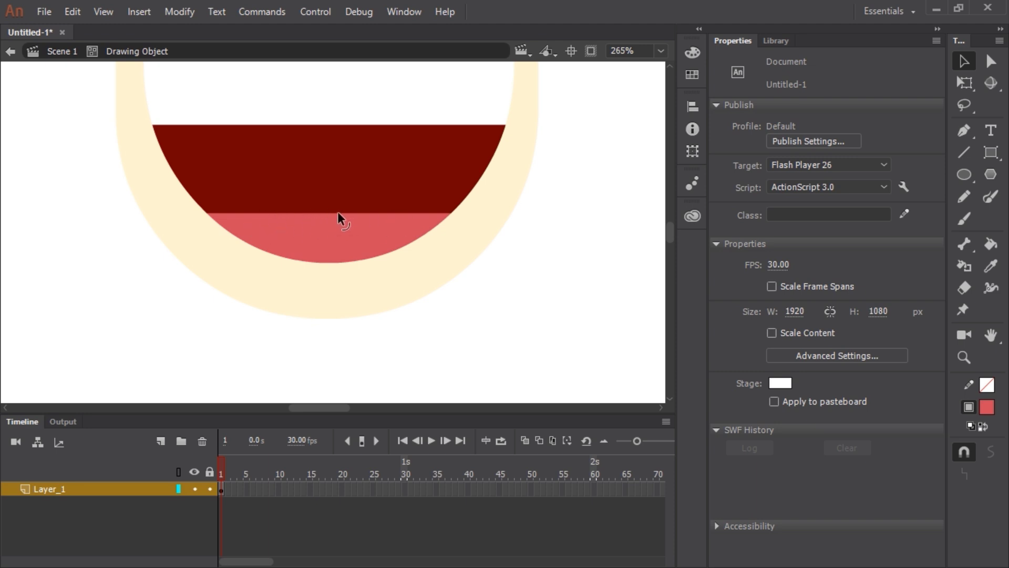
drag(337, 211, 337, 189)
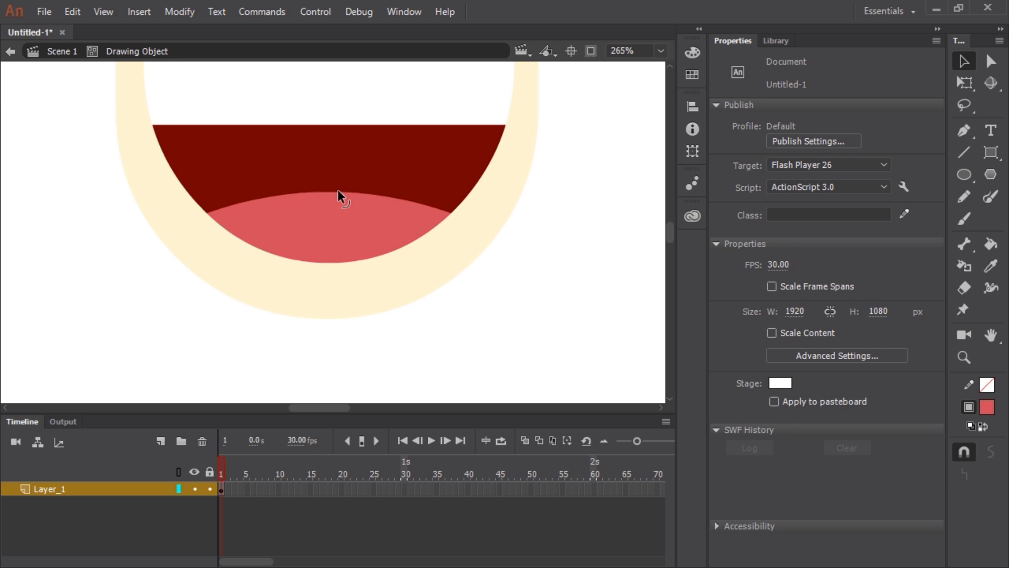
key(ctrl+minus)
key(ctrl+minus)
double_click(375, 280)
click(374, 280)
mouse_move(380, 225)
space+mouse_down()
mouse_move(423, 286)
mouse_move(395, 288)
space+mouse_up()
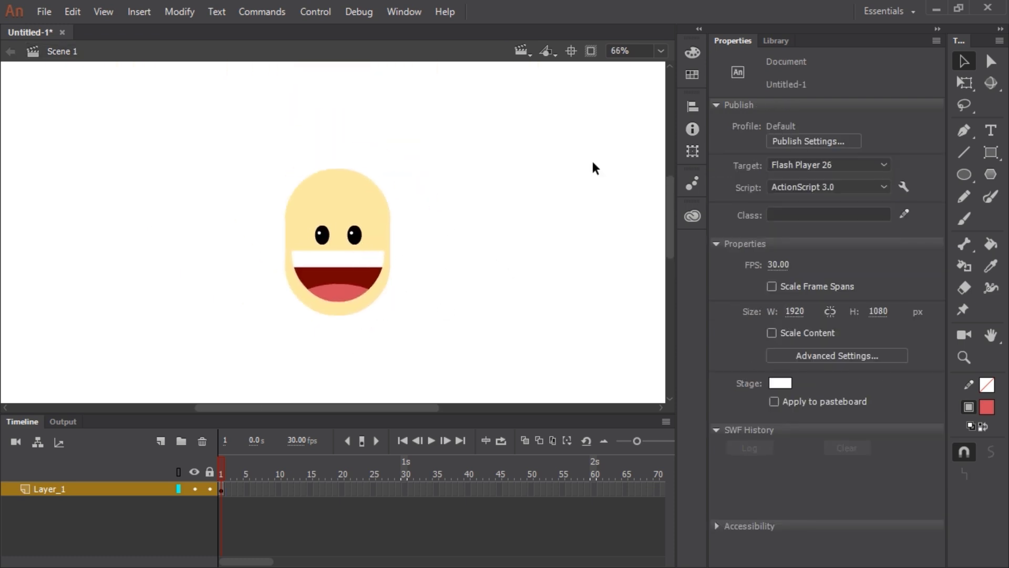
- Set the fill to brown 993300, darken it, and add the shade to the swatches
key(ctrl+shift+F9)
click(538, 88)
click(719, 220)
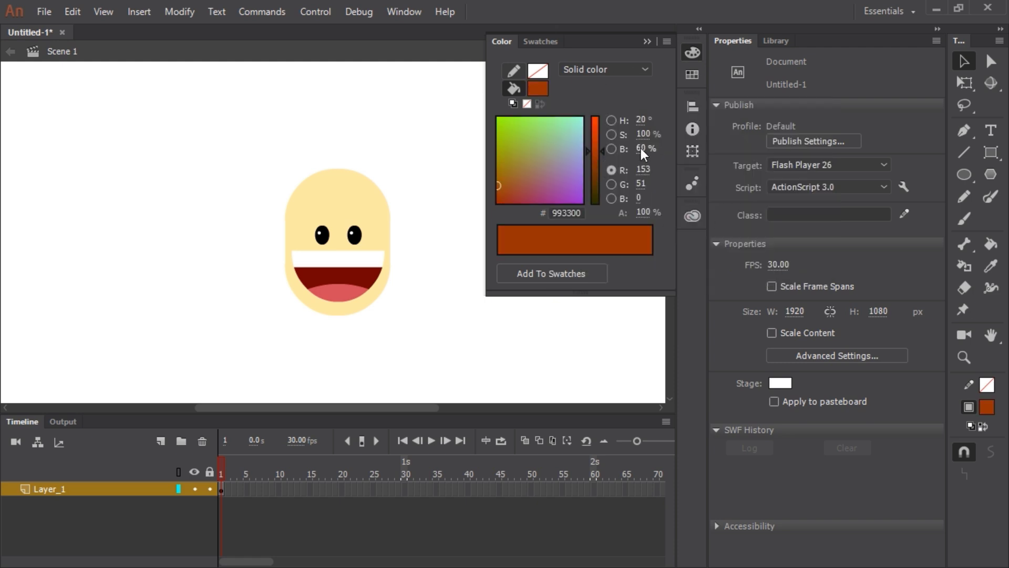
click(667, 41)
click(715, 133)
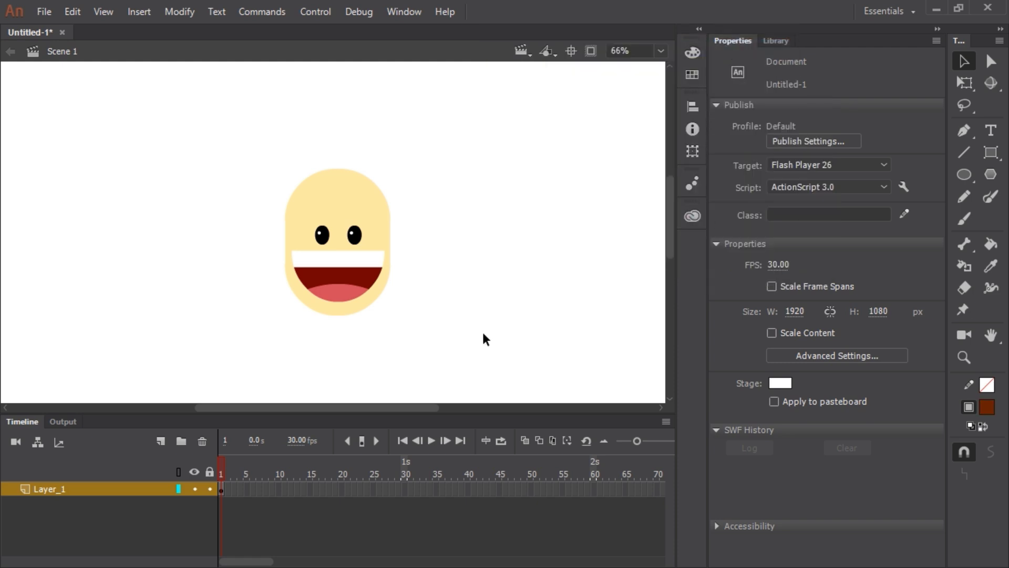
- Draw a dark brown circle about 206 px wide and position it over the upper part of the head
click(964, 174)
click(964, 451)
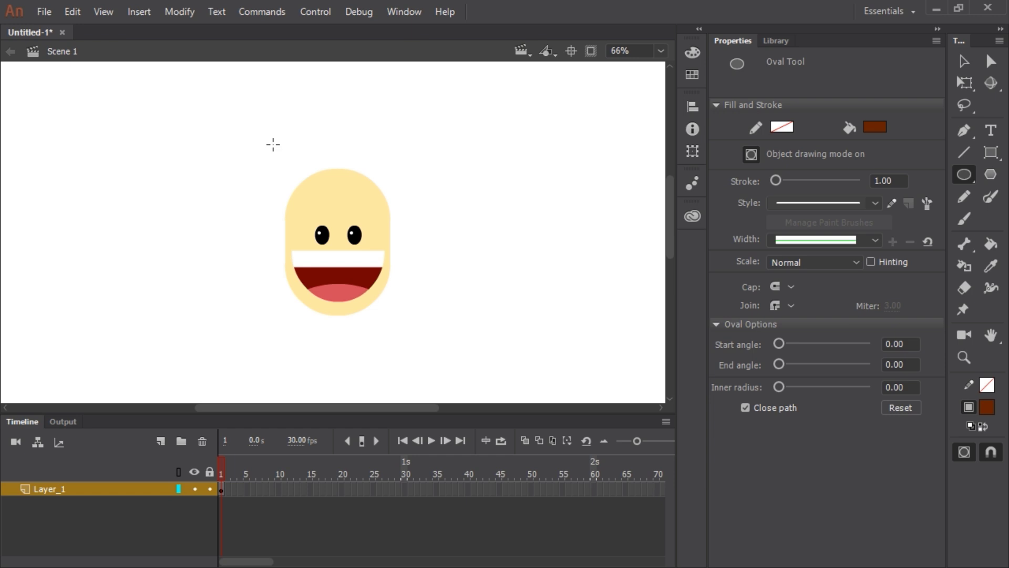
mouse_move(260, 133)
mouse_down()
mouse_move(370, 223)
mouse_move(368, 240)
mouse_up()
click(964, 62)
drag(332, 182, 358, 200)
key(ctrl+equal)
drag(493, 261, 509, 215)
- Enter the brown circle's drawing object, delete its lower half, and return to the main scene
double_click(368, 274)
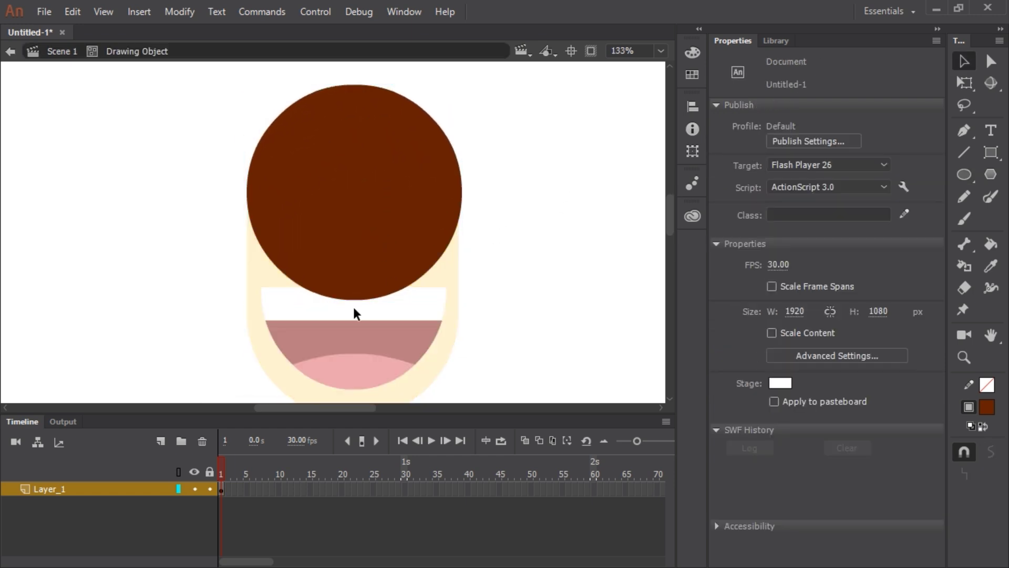
drag(186, 373, 516, 194)
key(Delete)
double_click(495, 225)
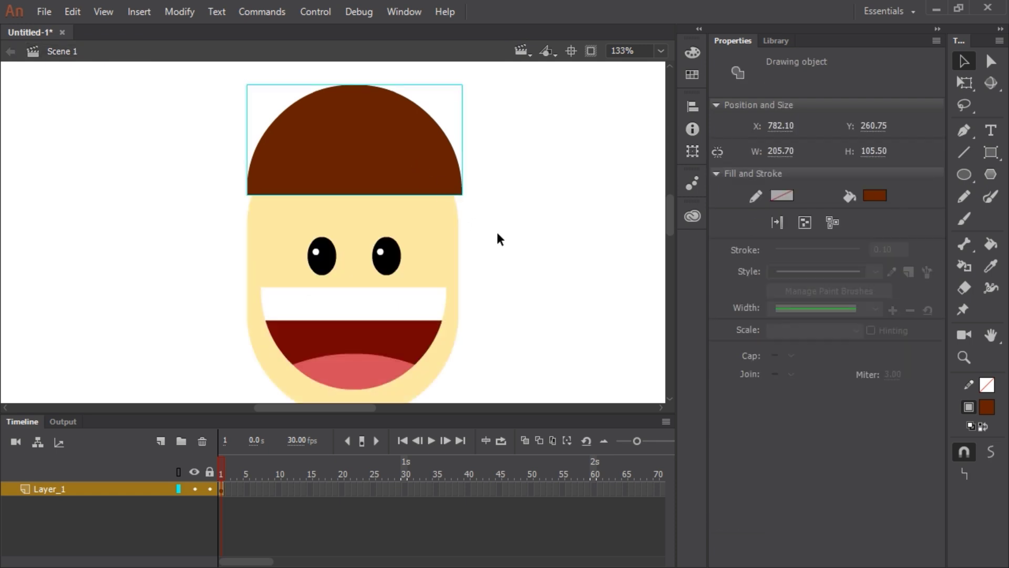
- Move the brown half circle down onto the head and enlarge it slightly wider than the head, ending just above the eyes
key(shift+Down)
key(shift+Down)
key(shift+Down)
key(Left)
key(Left)
key(Left)
key(q)
mouse_move(460, 109)
mouse_down()
mouse_move(466, 101)
mouse_move(458, 106)
mouse_move(465, 113)
mouse_up()
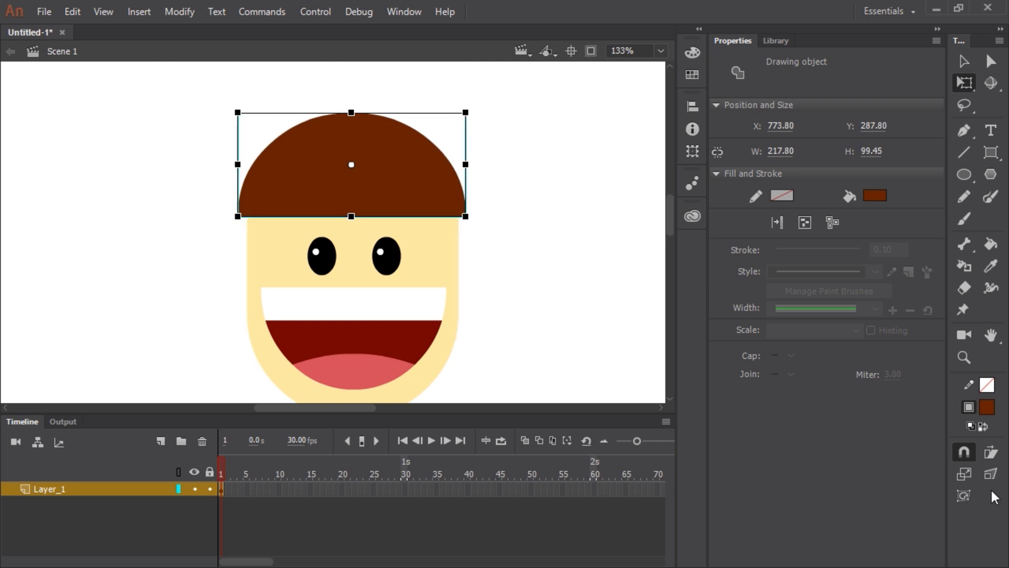
click(963, 453)
drag(465, 112, 465, 109)
click(504, 154)
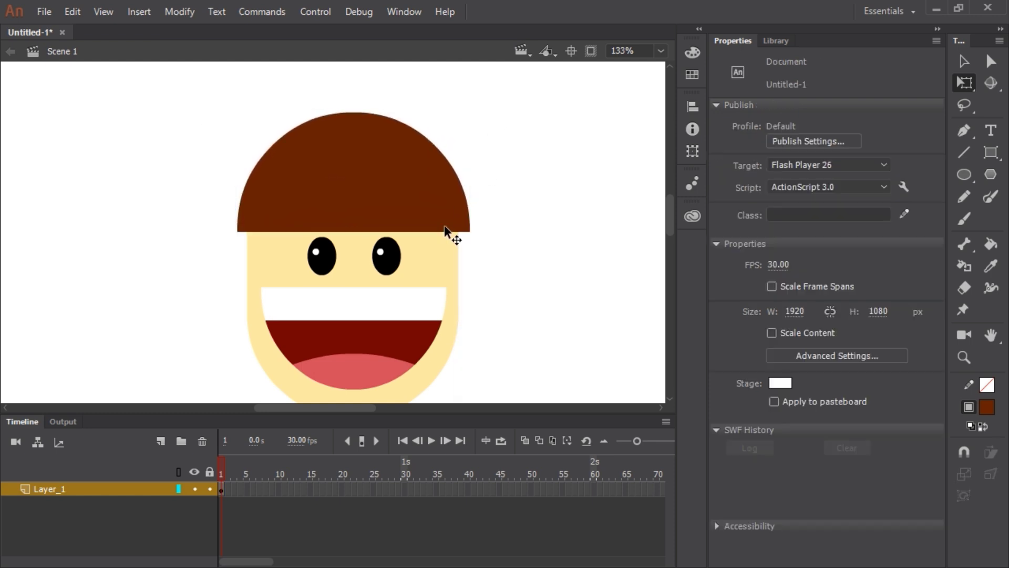
- Enter the hair's drawing object and cut a rectangular notch about 23 × 38 px from its lower edge between the eyes
double_click(351, 209)
key(ctrl+z)
double_click(353, 210)
key(v)
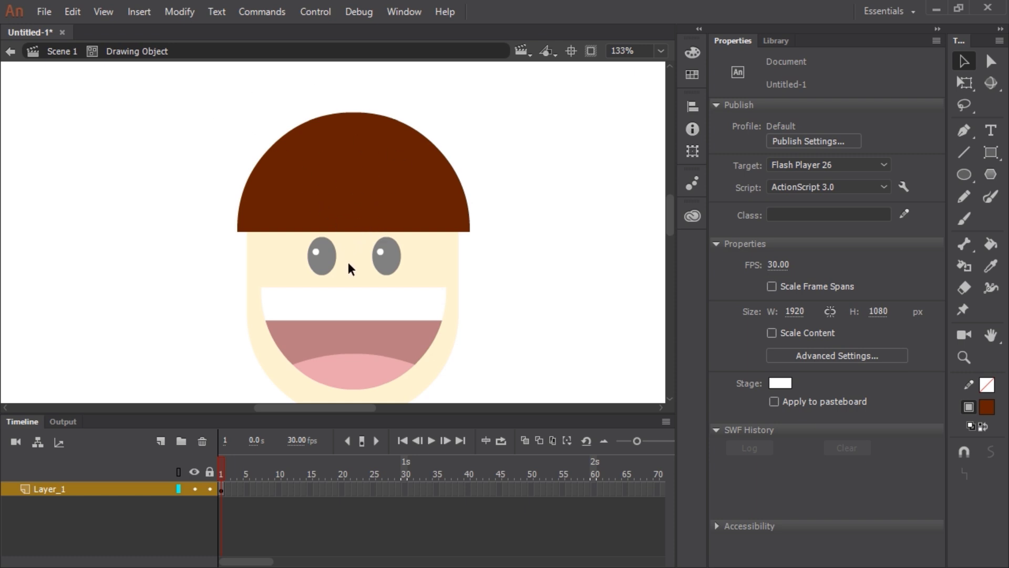
drag(368, 221, 370, 191)
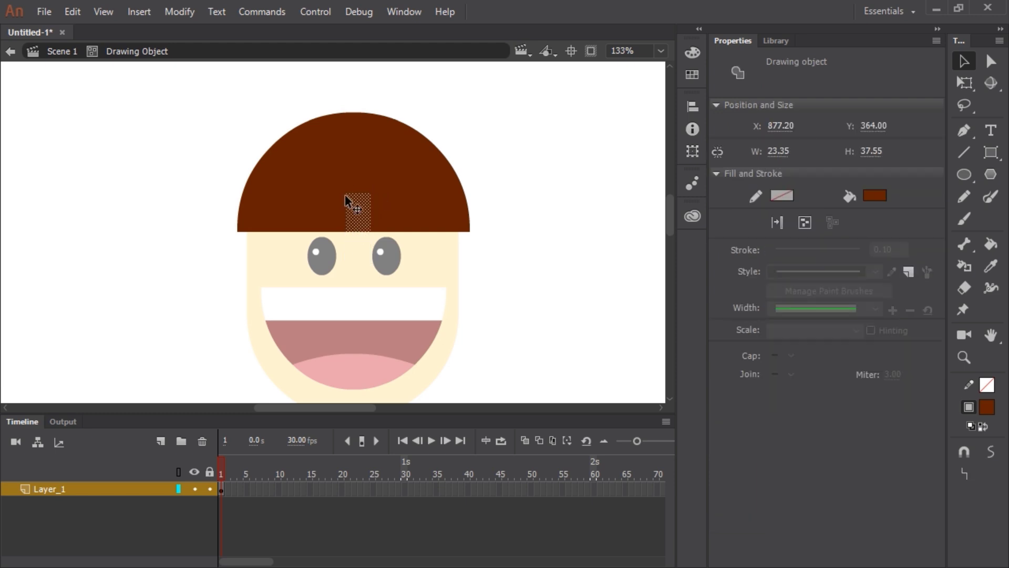
key(Delete)
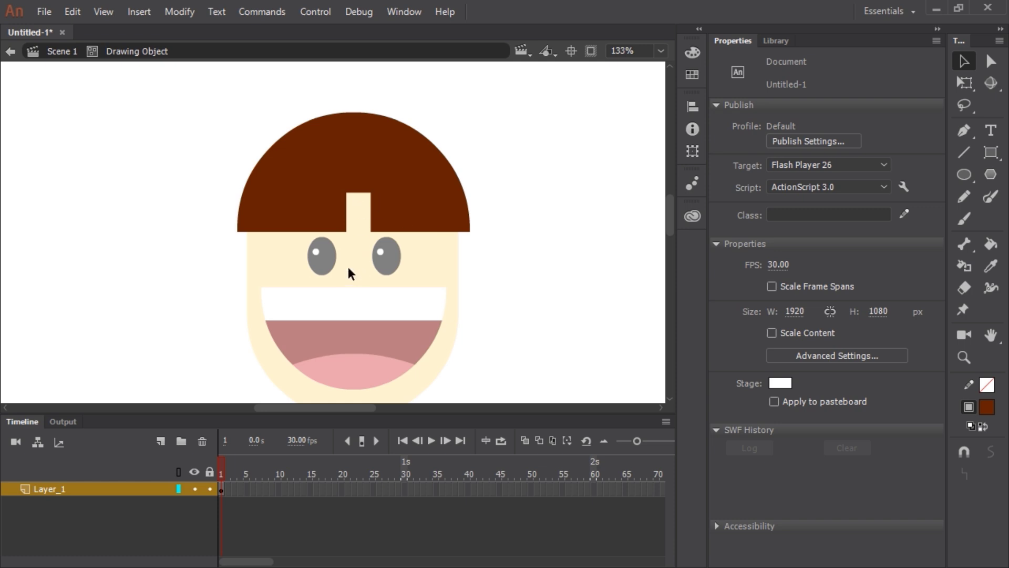
- Turn snapping back on and pull the notch's two upper corners together into one pointed parting
click(965, 451)
key(z)
click(349, 190)
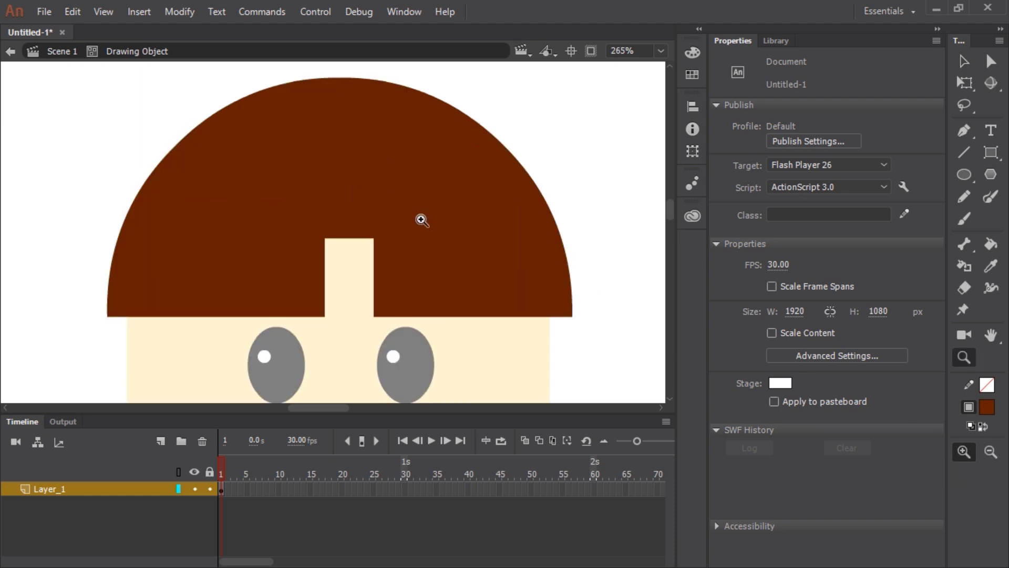
key(v)
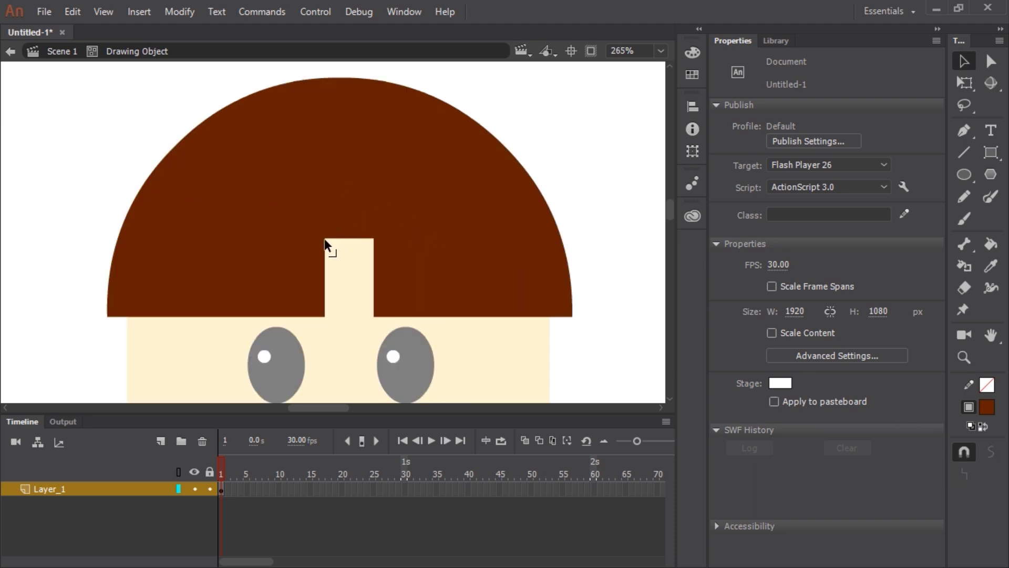
drag(325, 239, 371, 241)
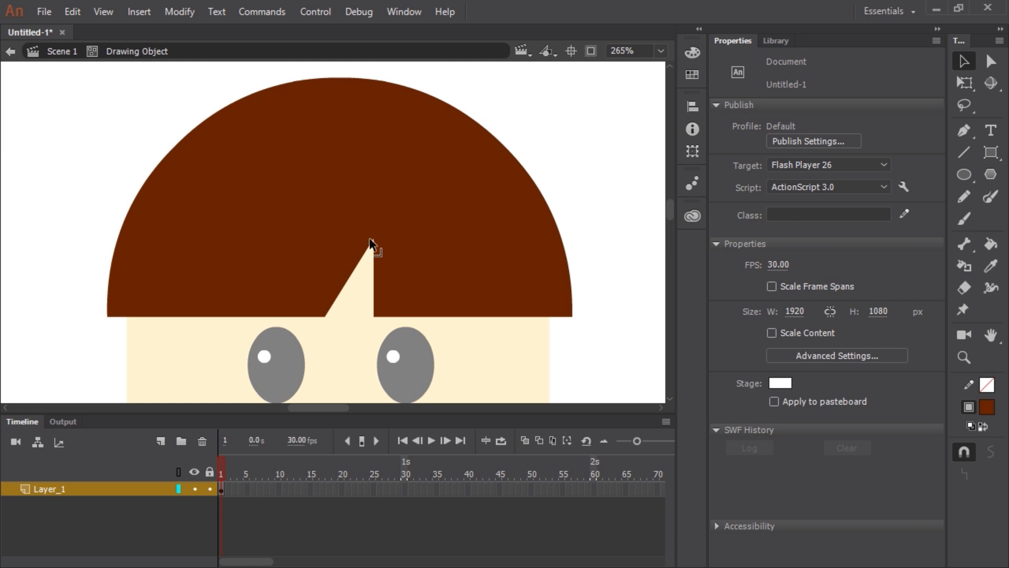
drag(374, 241, 351, 240)
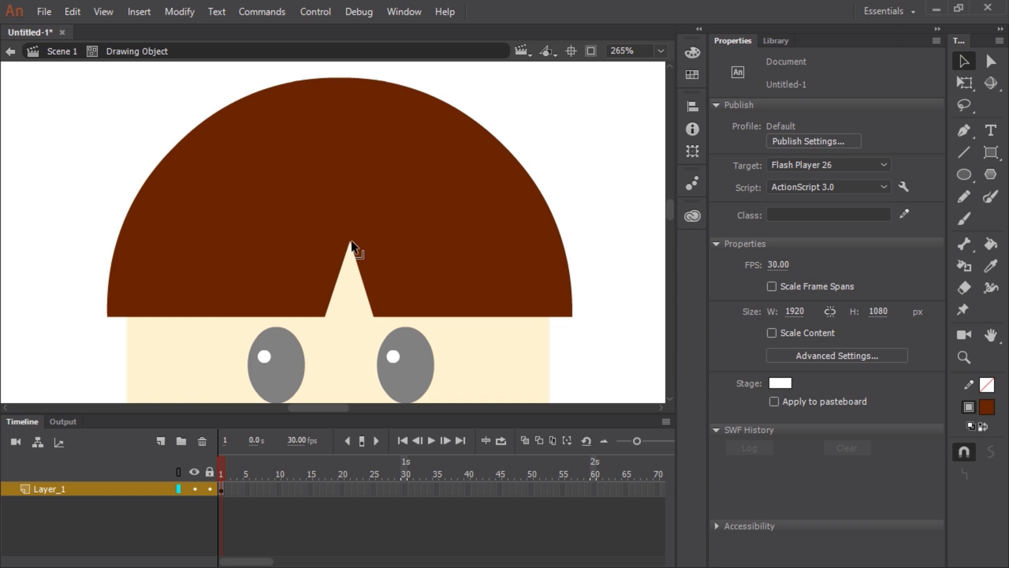
drag(349, 243, 342, 225)
- Cut a second, smaller pointed notch beside the parting in the hair and return to the main scene
mouse_move(383, 322)
mouse_down()
mouse_move(417, 278)
mouse_move(388, 267)
mouse_up()
key(Delete)
double_click(598, 262)
key(ctrl+minus)
drag(537, 349, 614, 302)
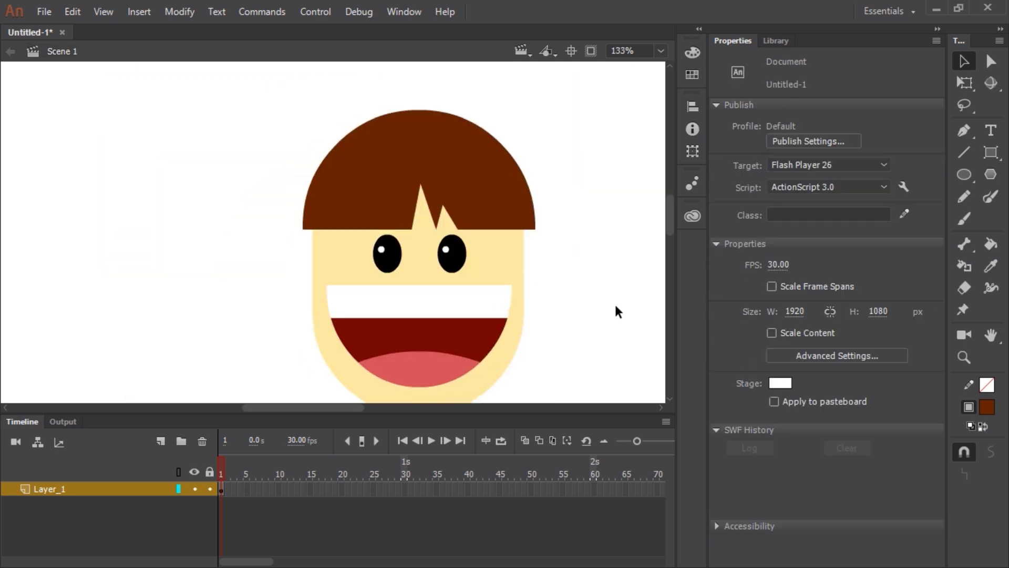
- Draw two small ovals in the face colour #FFEBA5 as ears, one on each side of the head
key(ctrl+minus)
key(ctrl+equal)
click(964, 174)
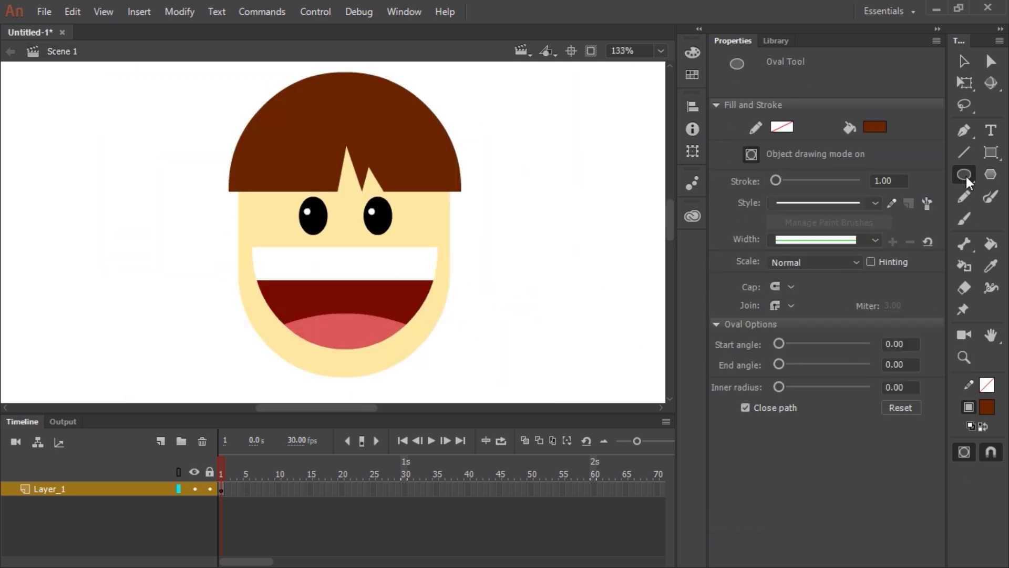
click(875, 126)
click(435, 219)
mouse_move(451, 203)
mouse_down()
mouse_move(477, 228)
mouse_move(462, 214)
mouse_move(468, 223)
mouse_move(284, 227)
mouse_move(219, 215)
mouse_up()
key(v)
click(550, 259)
key(ctrl+minus)
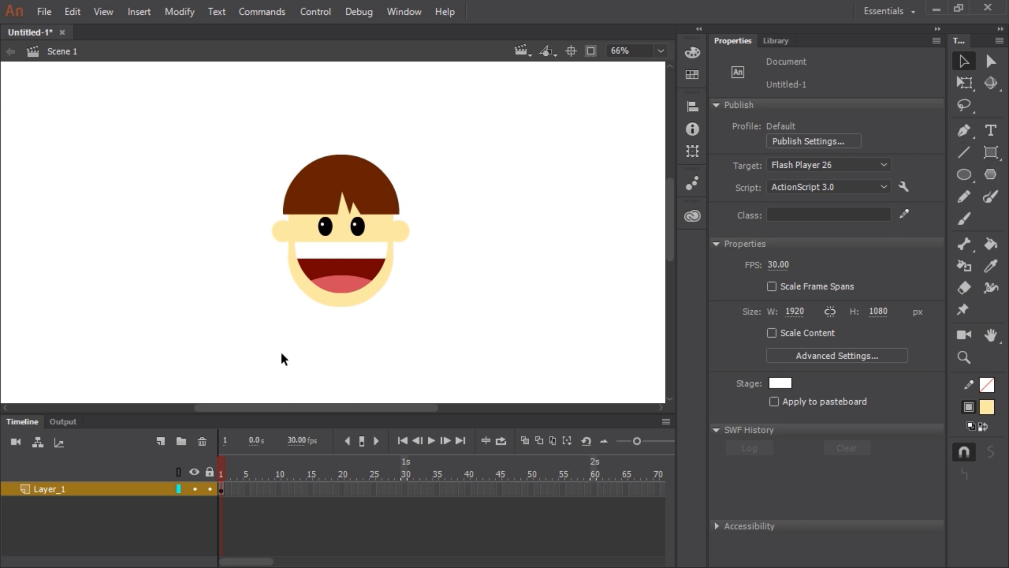
- Draw a rounded rectangle primitive about 249 × 463 px over the head, filled with the hair's dark brown
click(990, 152)
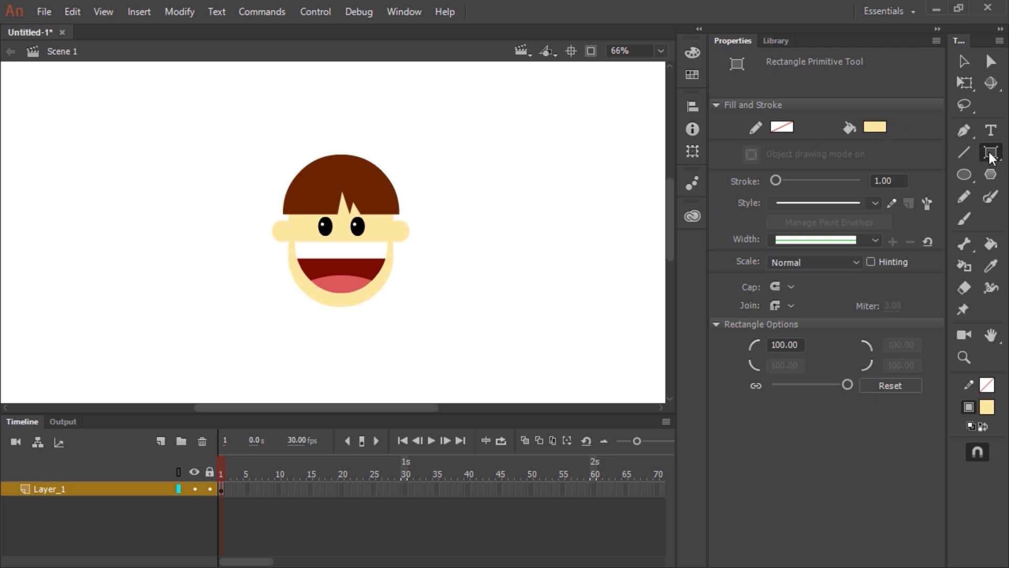
click(874, 127)
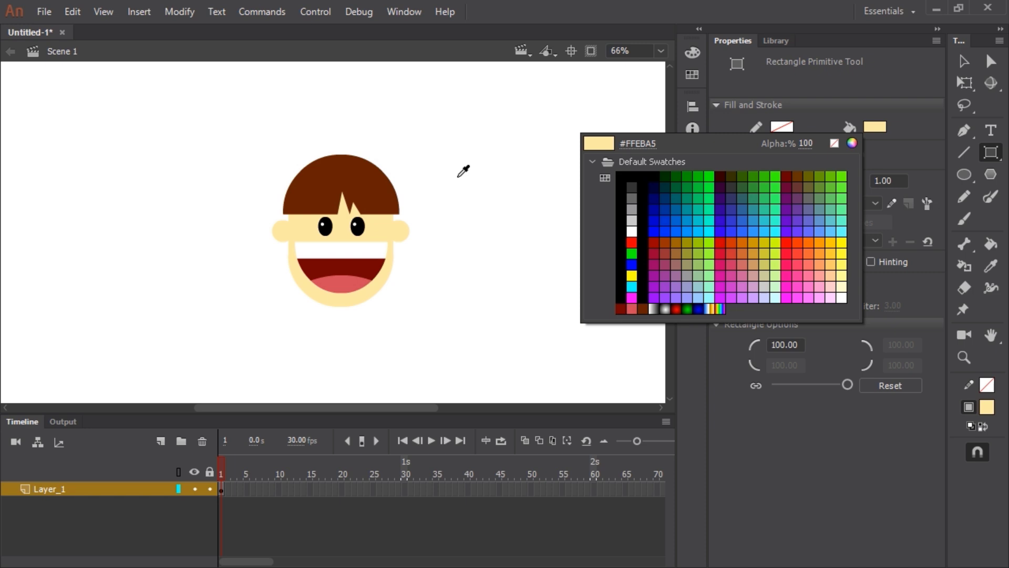
click(385, 192)
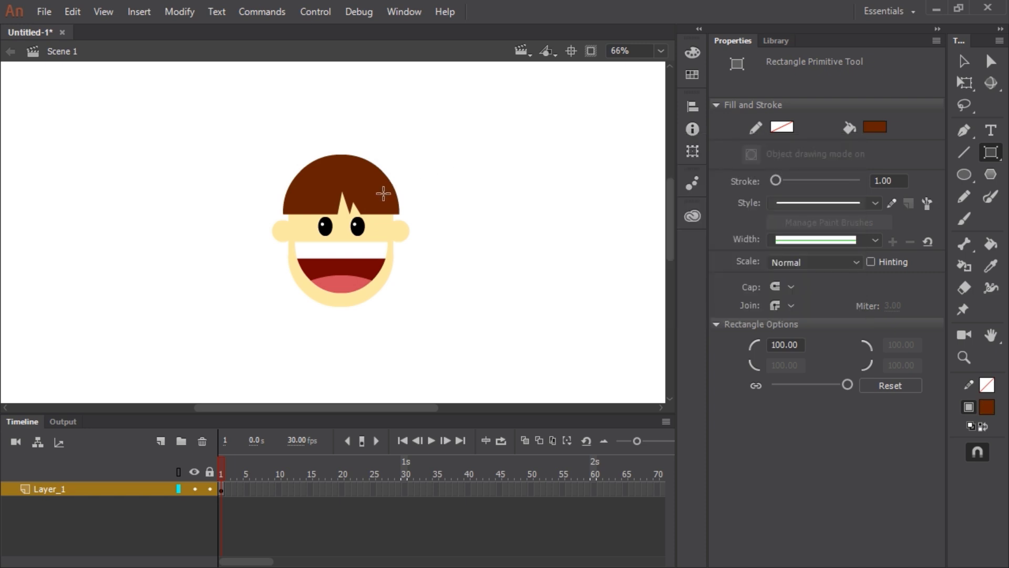
drag(366, 335, 379, 305)
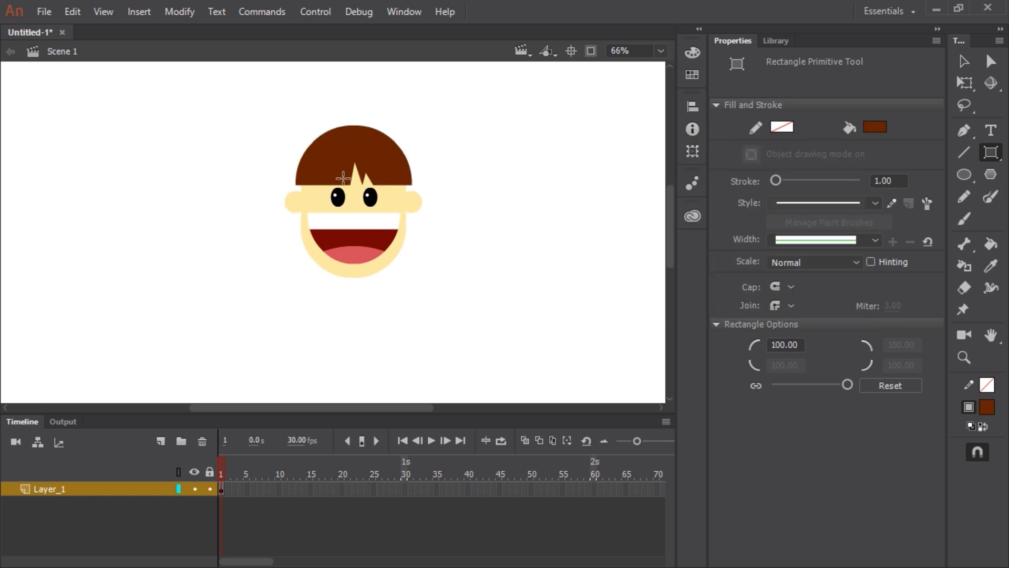
drag(285, 122, 415, 364)
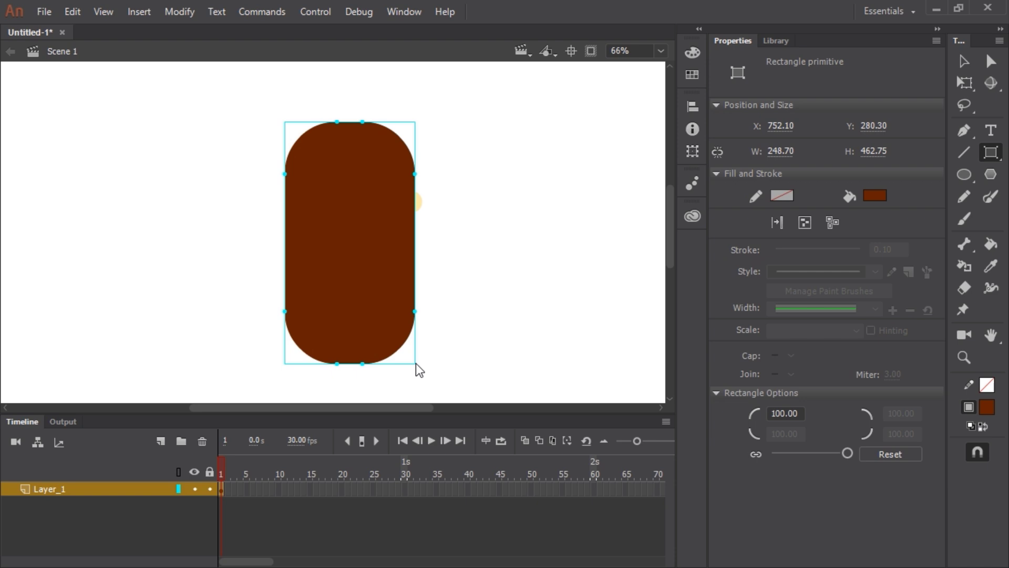
- Send the dark brown rounded rectangle to the back and nudge it to the right until it is centred behind the head
key(v)
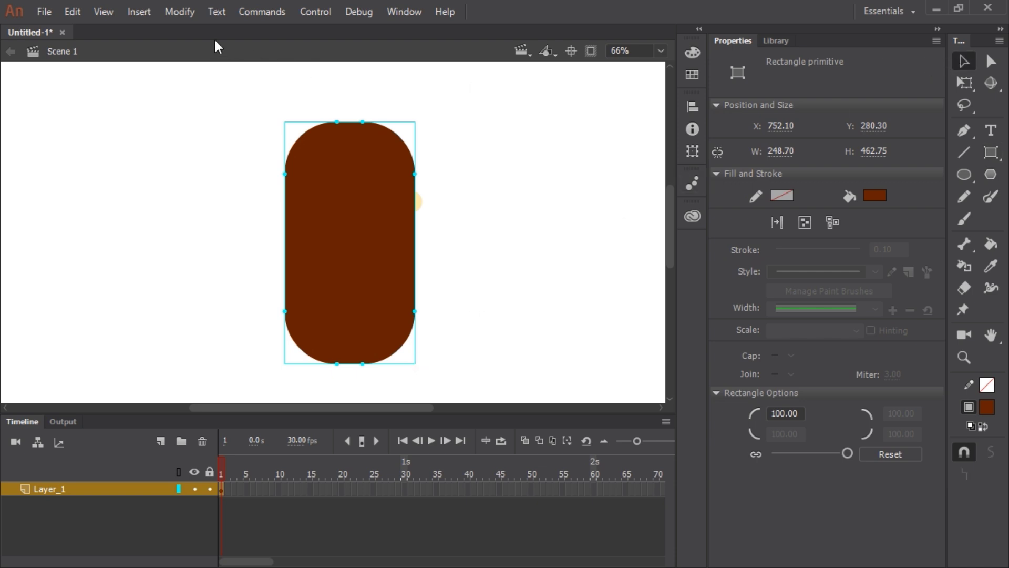
click(195, 14)
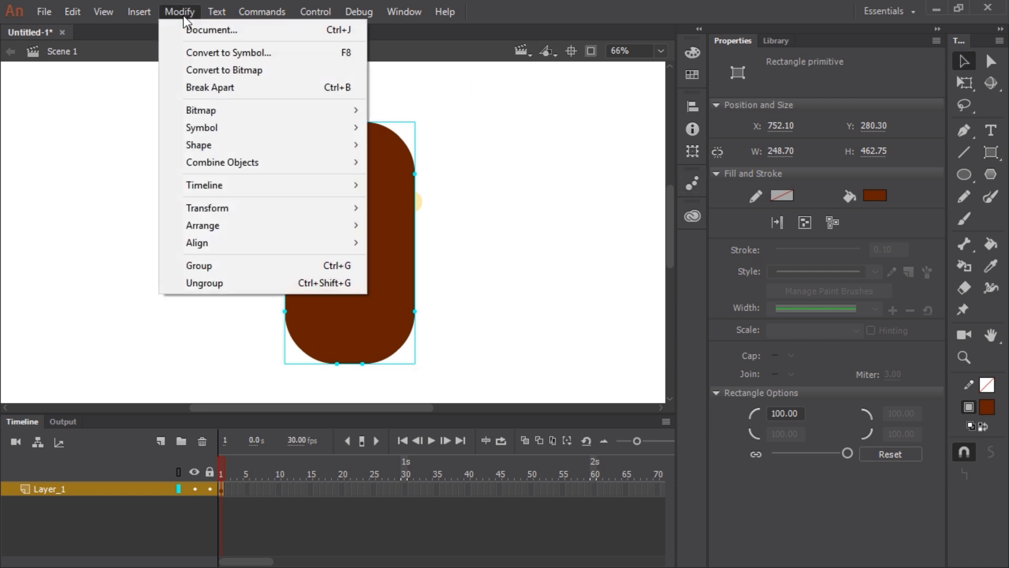
mouse_move(245, 225)
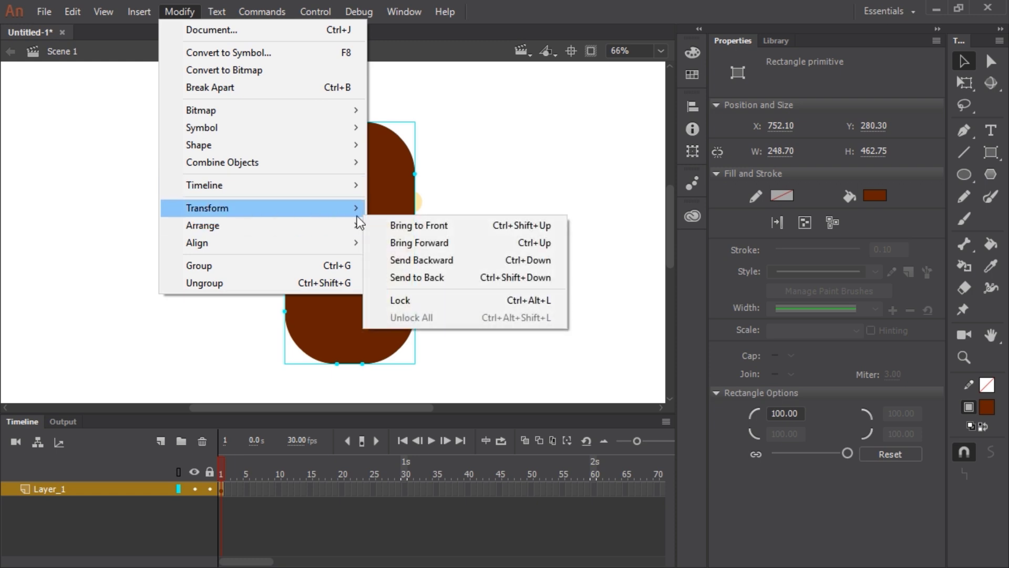
click(443, 275)
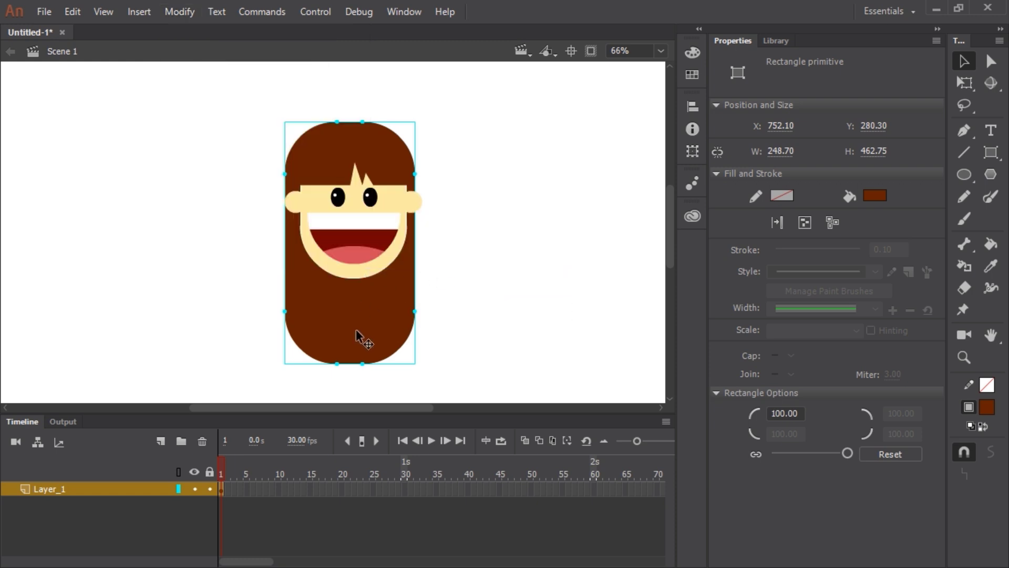
key(Right)
key(Right)
key(Right)
key(Right)
key(Right)
key(Right)
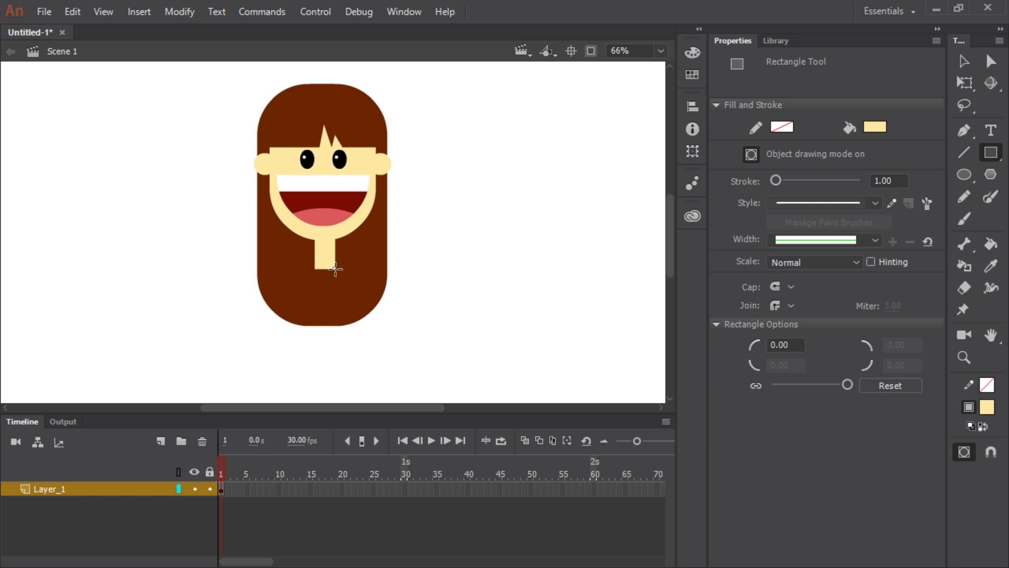
- Open the neck rectangle for editing, select its upper third and lower the fill's brightness to make a chin shadow
key(ctrl+=)
click(360, 245)
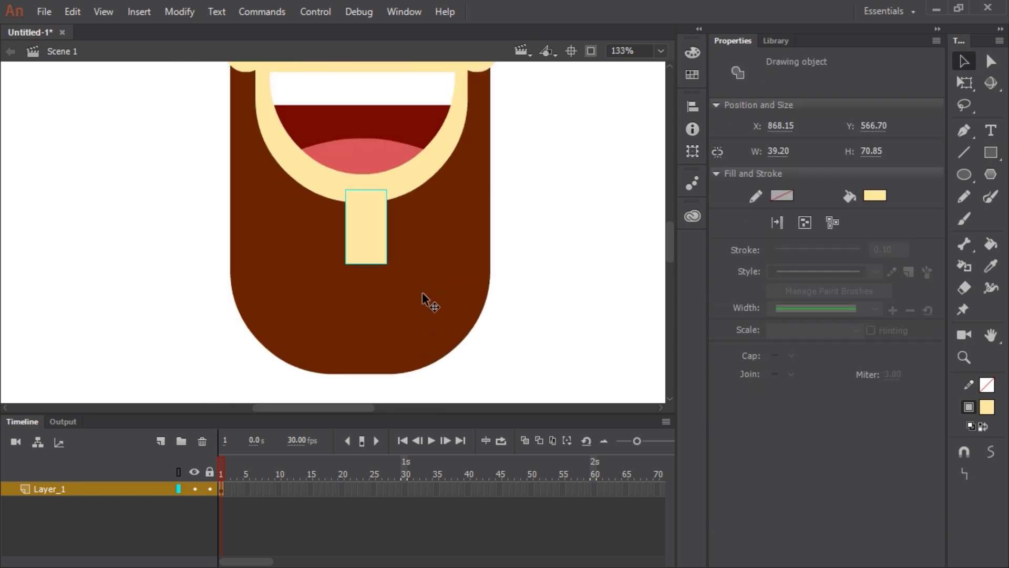
double_click(361, 242)
drag(311, 138, 397, 214)
click(692, 52)
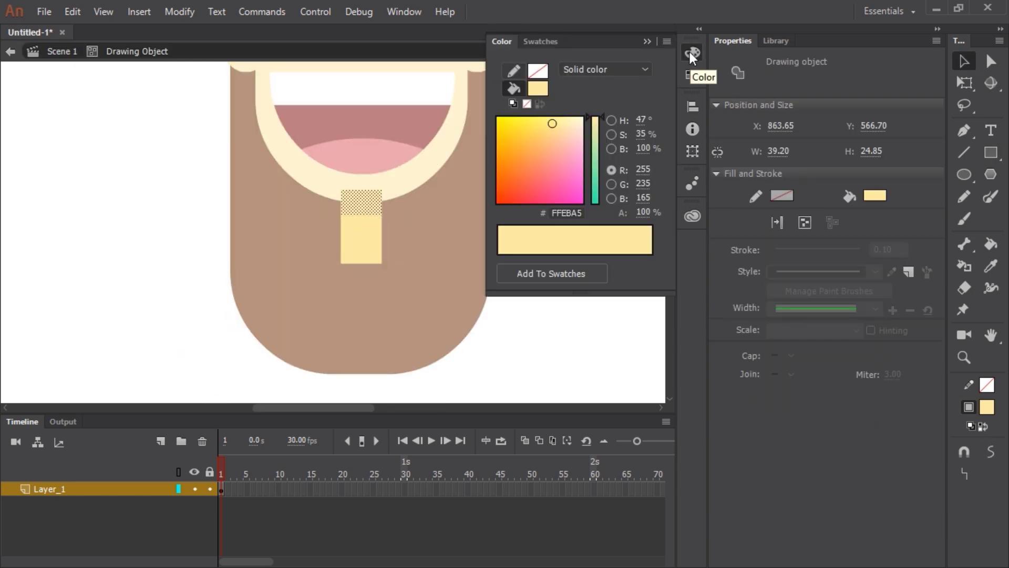
drag(642, 149, 640, 120)
click(559, 310)
- Bend the lower edge of the neck shadow into a slight downward curve and return to the main scene
key(z)
click(356, 203)
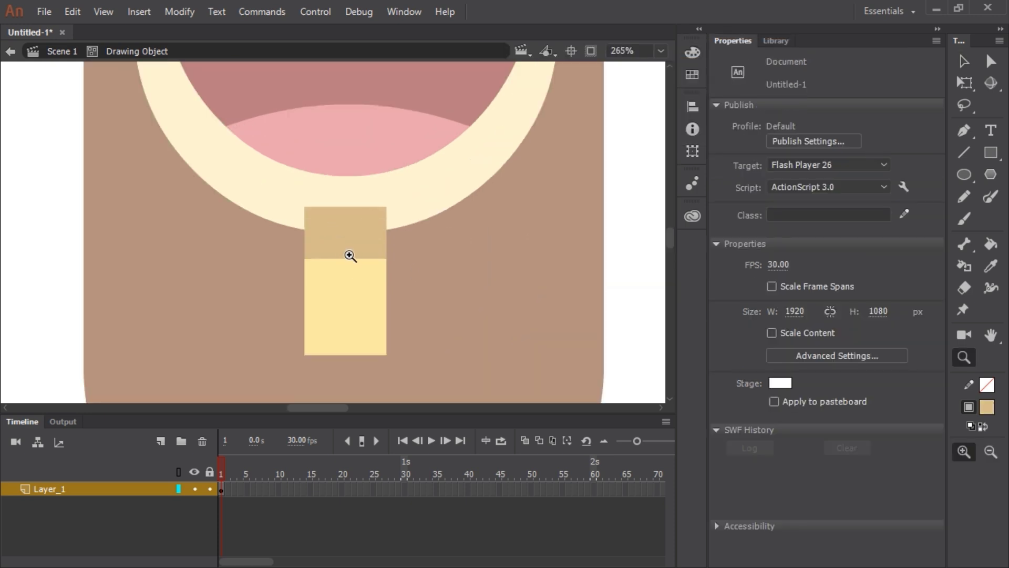
key(v)
drag(345, 259, 345, 267)
double_click(568, 313)
key(ctrl+minus)
key(ctrl+minus)
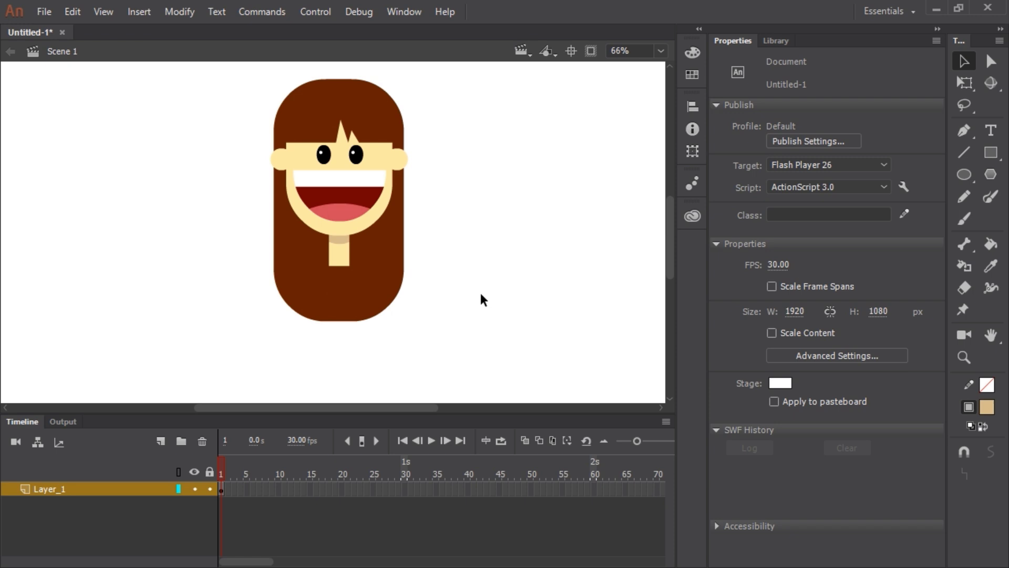
- Draw a tall orchid-purple rounded rectangle primitive with corner radius 100 below the neck as the torso
drag(479, 290, 448, 229)
click(990, 153)
click(883, 167)
click(874, 126)
click(750, 279)
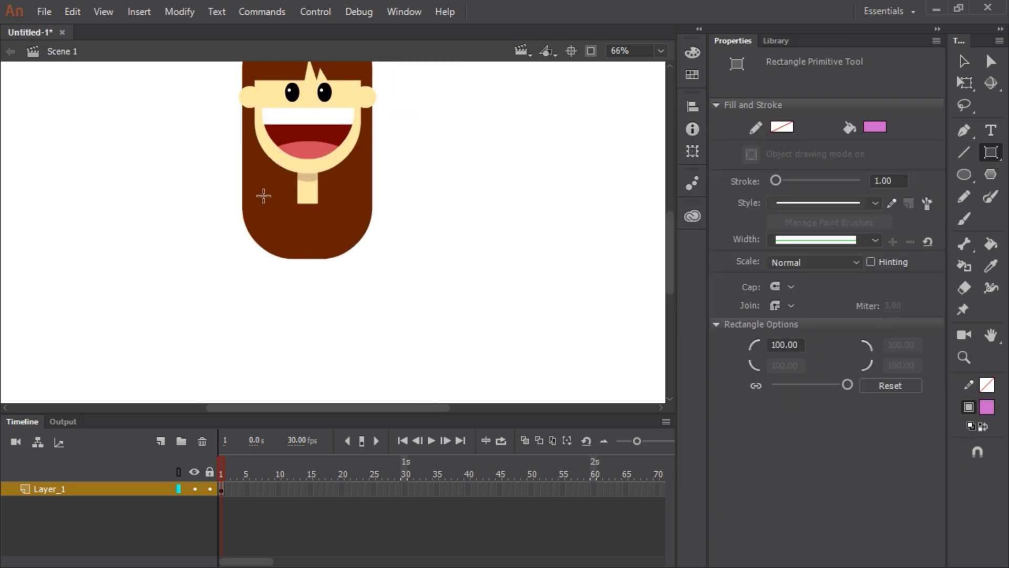
drag(266, 196, 347, 365)
key(v)
click(476, 295)
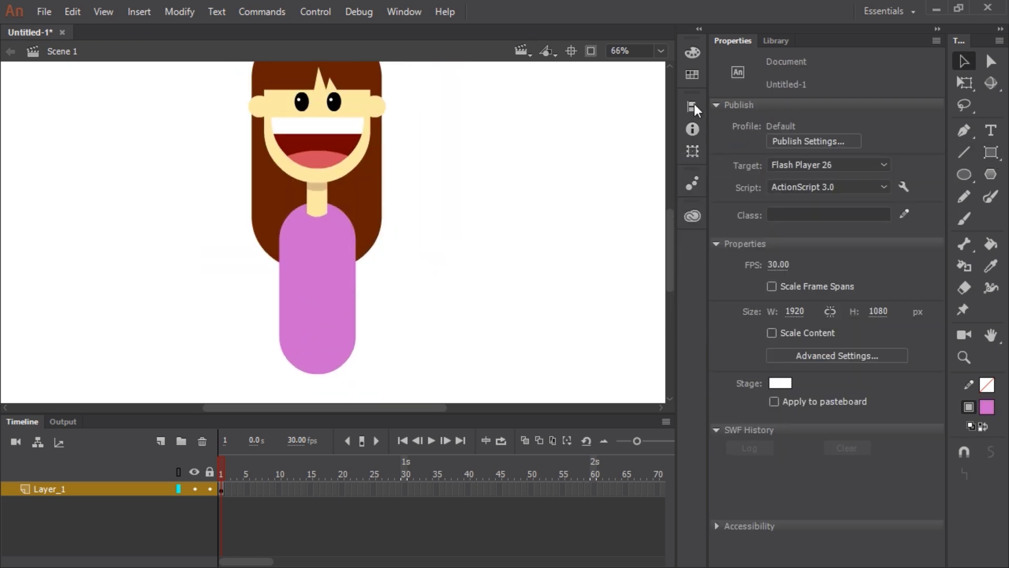
- Draw a wider rounded rectangle in darker purple #A653A6 across the shoulders and arrange it behind the torso but in front of the hair
click(991, 152)
click(693, 52)
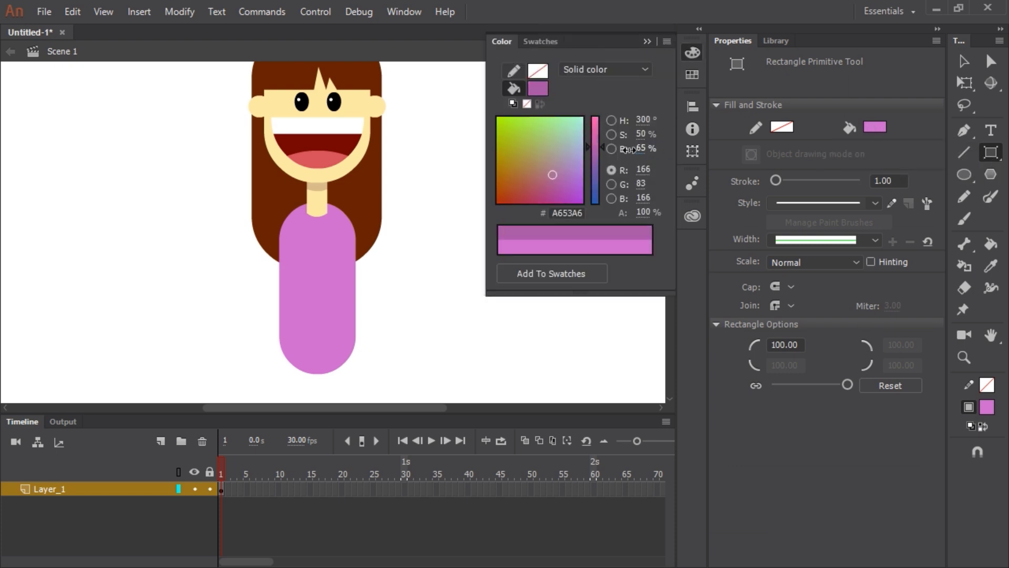
click(693, 52)
mouse_move(266, 206)
mouse_down()
mouse_move(376, 265)
mouse_move(363, 255)
mouse_up()
key(v)
key(ctrl+shift+Down)
key(ctrl+Up)
- Break into the shoulder shape and delete its lower part to leave short sleeves
double_click(364, 241)
click(552, 316)
drag(244, 325, 395, 241)
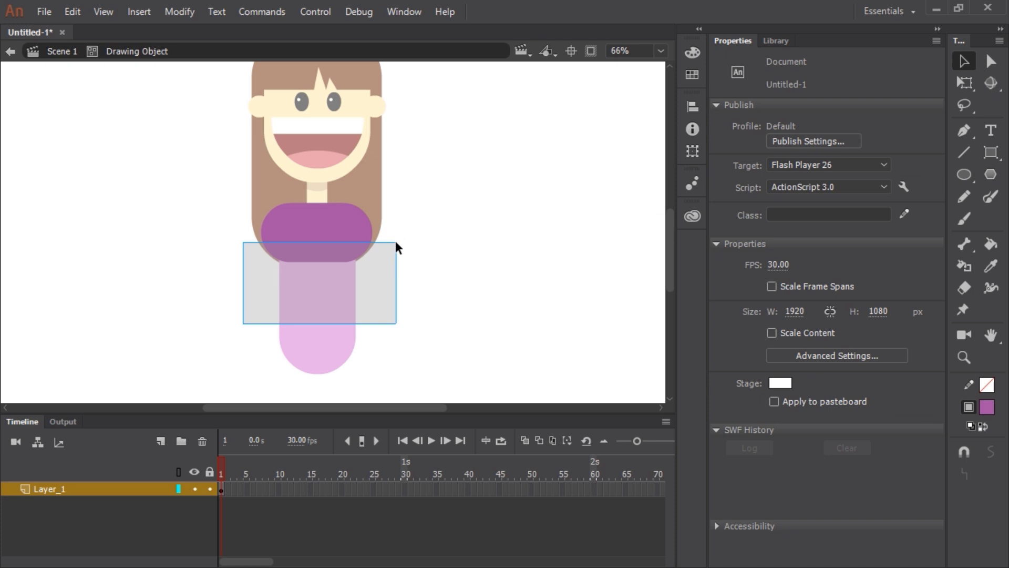
key(Delete)
double_click(433, 282)
- Draw a darker purple rounded rectangle at the torso's lower end and delete its lower half to form a skirt
drag(433, 282, 427, 208)
key(r)
mouse_move(258, 259)
mouse_down()
mouse_move(383, 323)
mouse_move(373, 307)
mouse_up()
double_click(369, 304)
drag(223, 352, 426, 291)
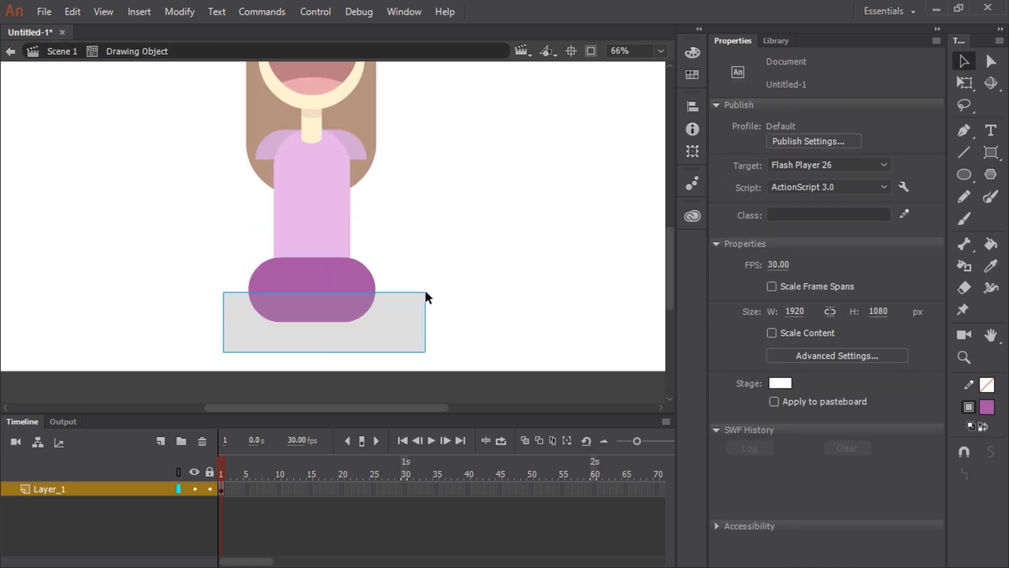
key(Delete)
double_click(424, 290)
- Open the torso shape, delete its rounded lower end beneath the skirt and return to the main scene
double_click(323, 236)
drag(248, 351, 410, 272)
key(Delete)
double_click(407, 294)
- Draw a skin-coloured arm rectangle about 33 × 228 px behind one sleeve and place a copy behind the other sleeve
click(311, 121)
key(r)
drag(348, 155, 365, 273)
key(v)
key(ctrl+shift+Down)
key(ctrl+Up)
drag(351, 215, 311, 247)
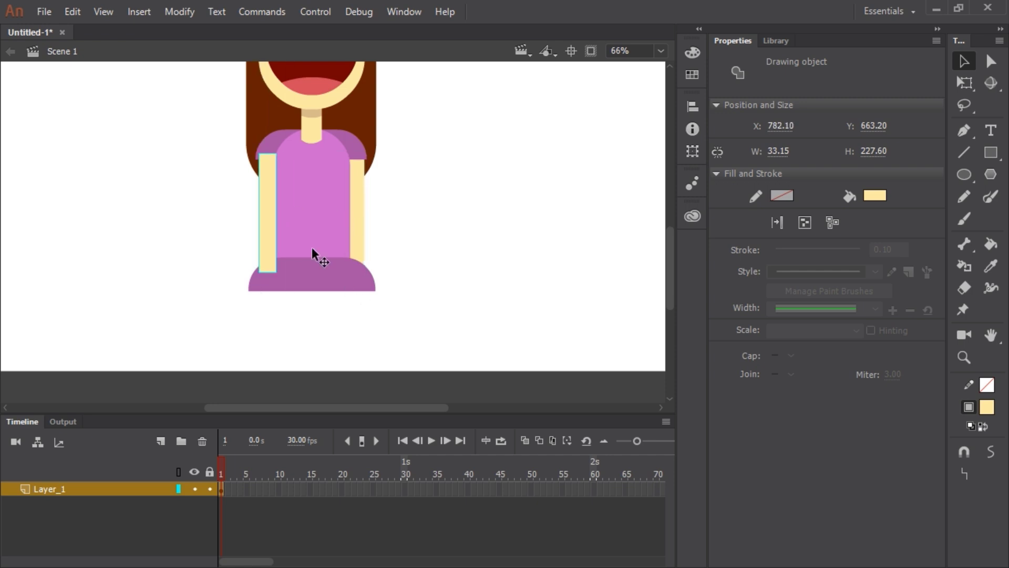
key(ctrl+Down)
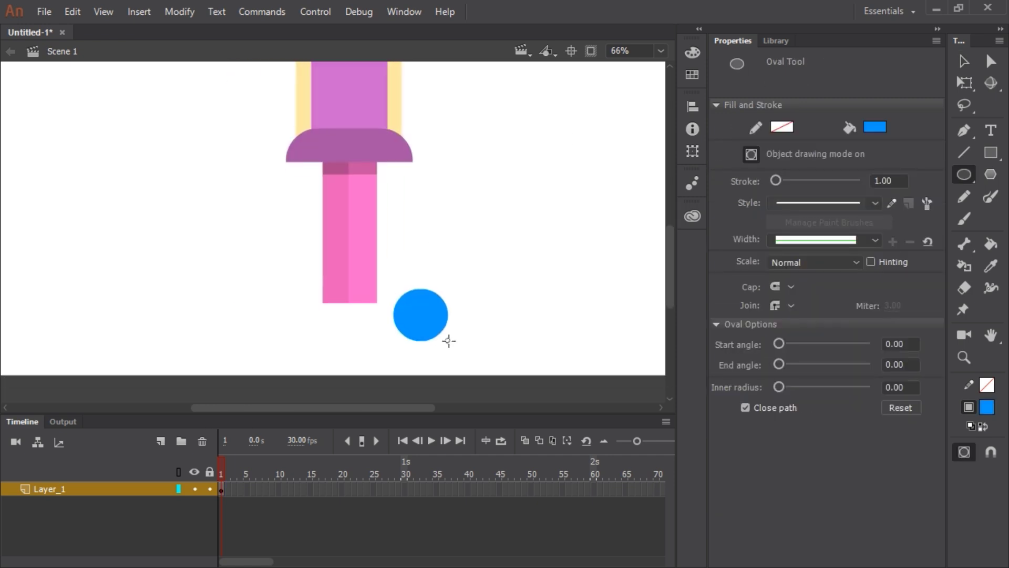
- Trim the blue circle to a half dome, set the darker blue sole line's stroke to 19.65 and shorten it to about 99 px
key(v)
double_click(428, 327)
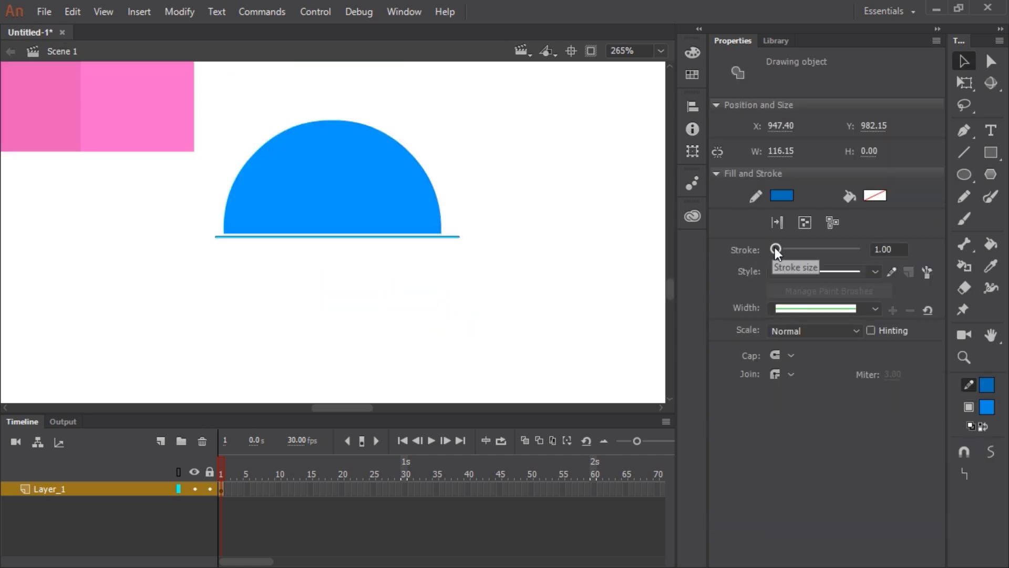
drag(775, 248, 783, 248)
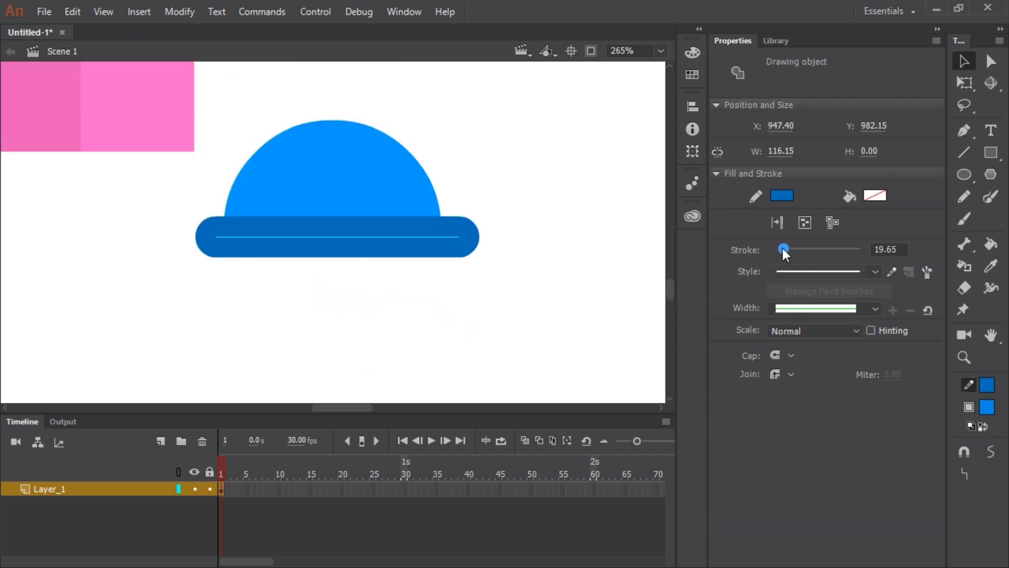
click(589, 255)
mouse_move(457, 237)
mouse_down()
mouse_move(406, 236)
mouse_move(439, 237)
mouse_up()
click(433, 267)
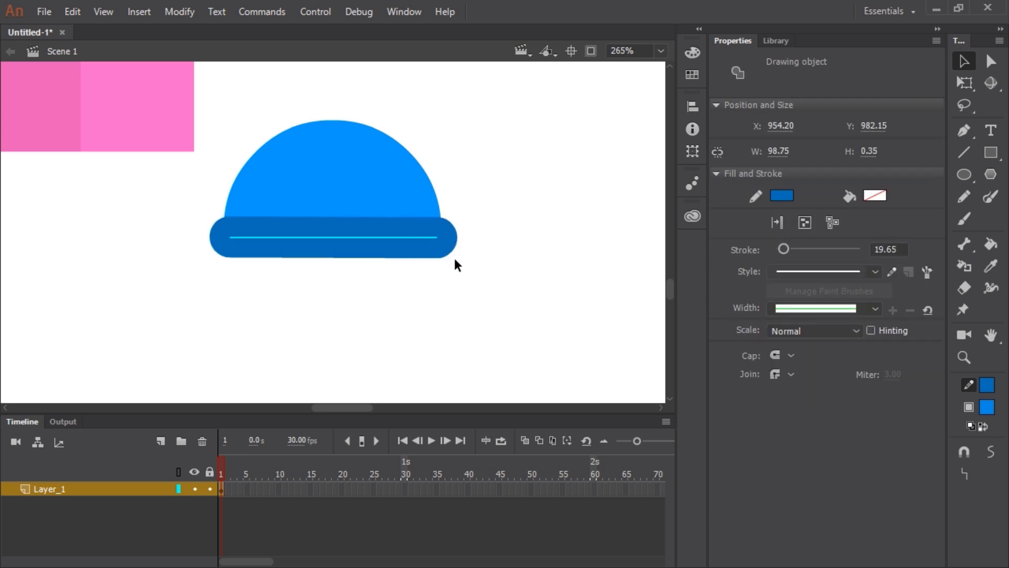
- Move the shoe to the lower end of the pink leg and scale it down to a dome about 82 × 44 px
key(ctrl+minus)
key(ctrl+minus)
drag(386, 195, 327, 266)
drag(344, 228, 299, 218)
key(ctrl+equal)
key(q)
drag(390, 208, 379, 213)
key(v)
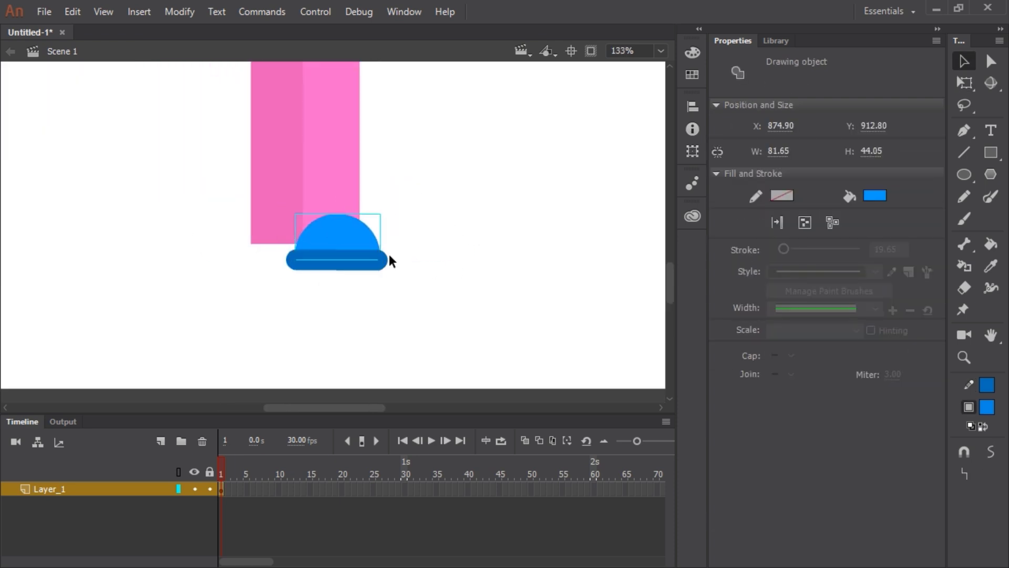
drag(380, 261, 307, 263)
shift+click(368, 245)
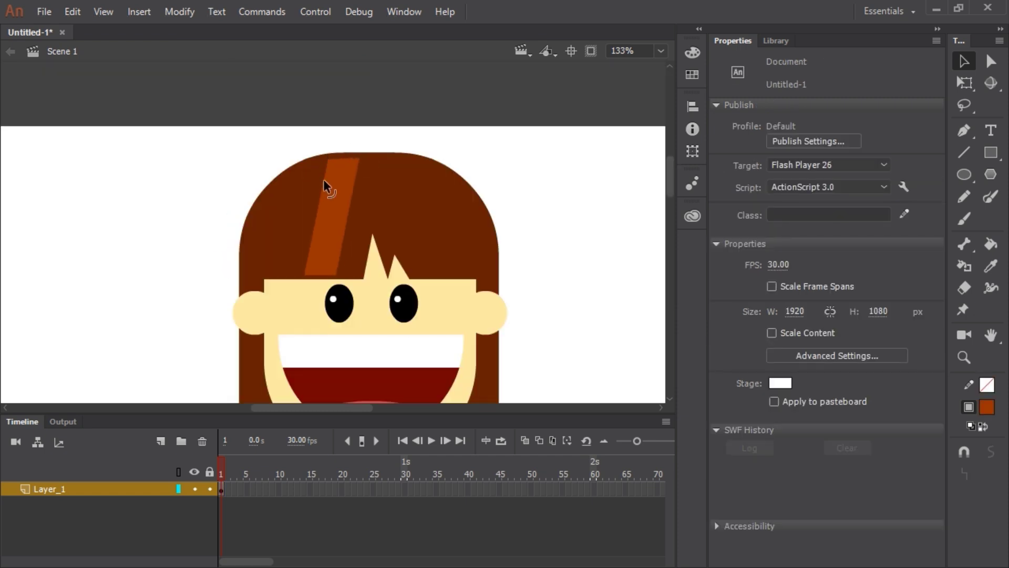
- Bend the sides of the lighter brown highlight stripe so that it curves along the hair
key(z)
click(335, 199)
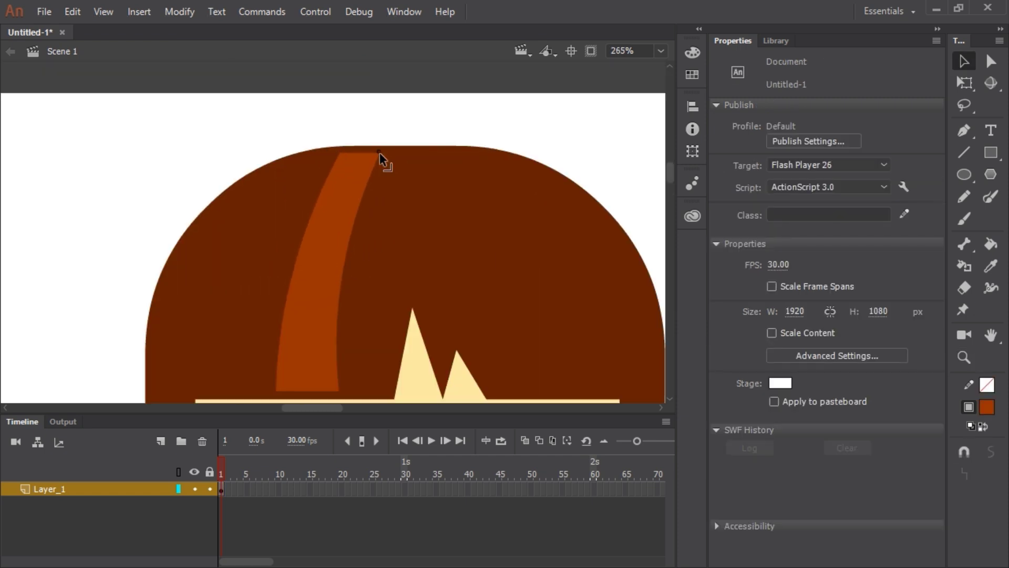
scroll(383, 157, down, 1)
key(v)
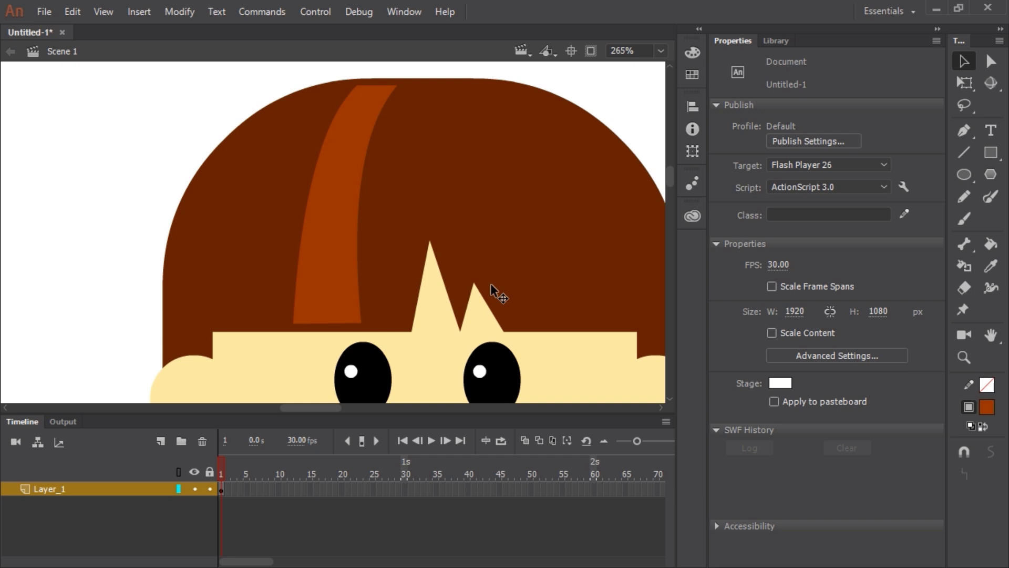
- Draw a small orange-tan oval on the cheek beside one eye and place a matching one on the opposite cheek
key(ctrl+minus)
click(964, 174)
click(692, 52)
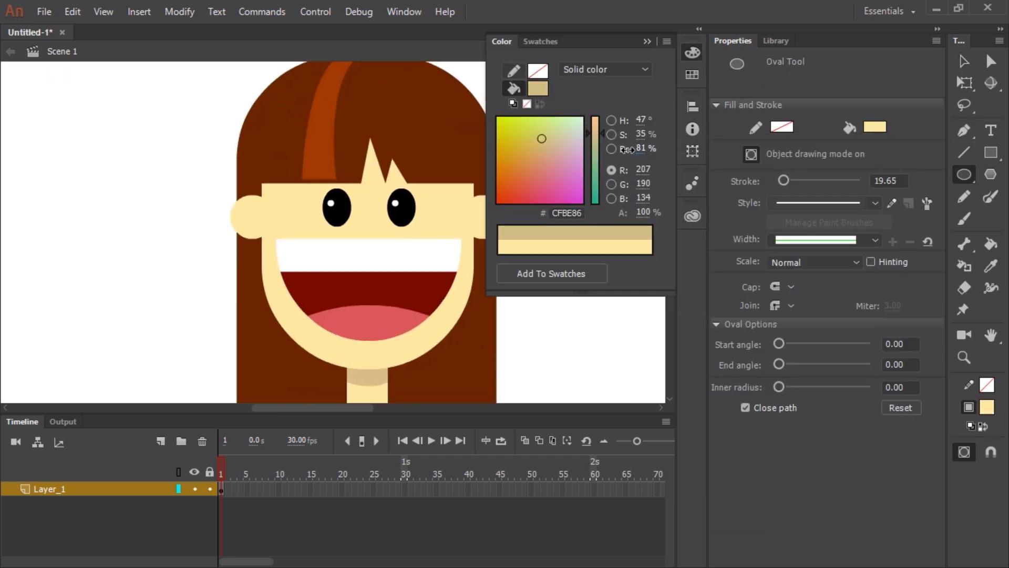
drag(557, 158, 573, 168)
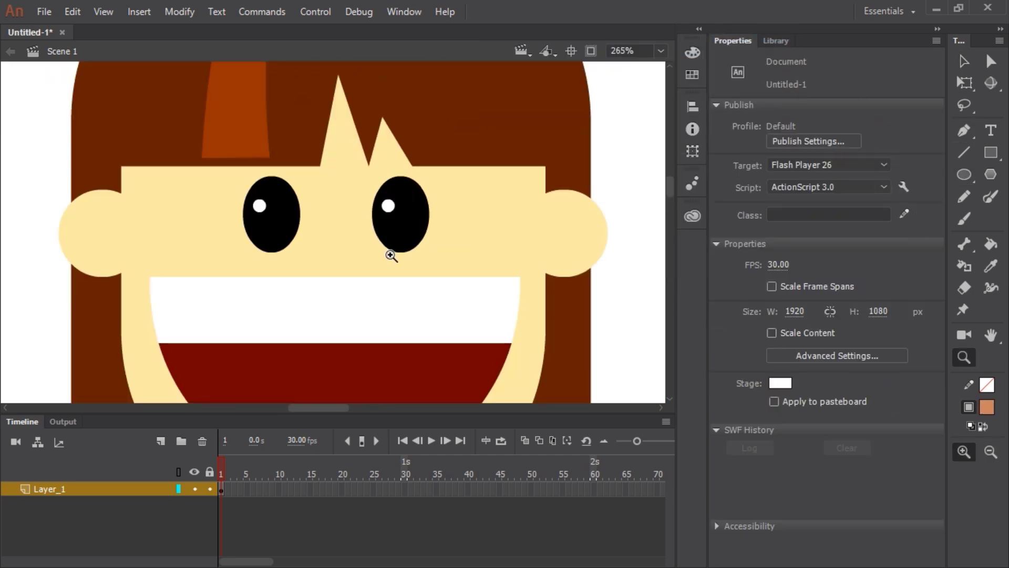
key(o)
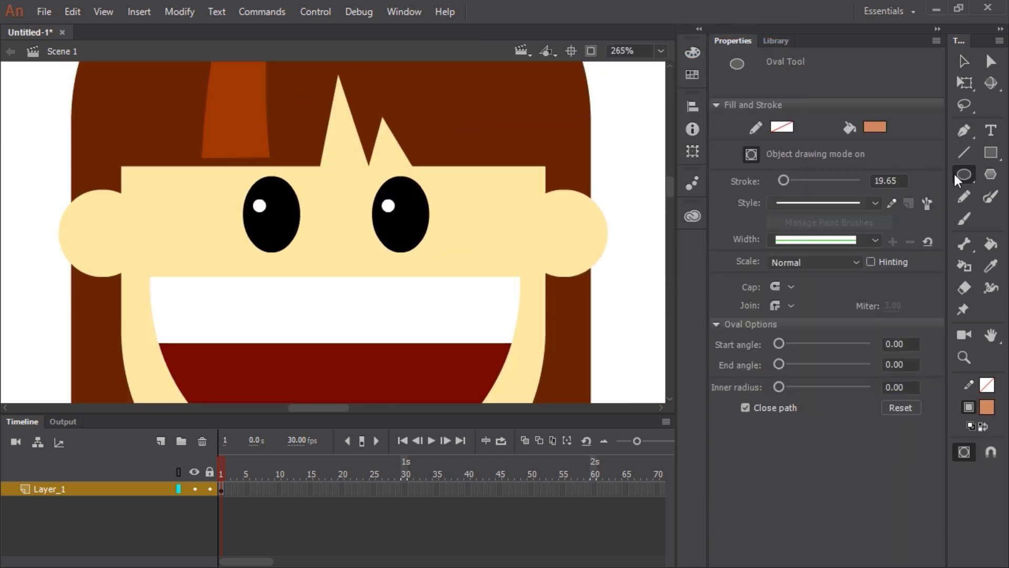
drag(459, 227, 497, 231)
key(v)
drag(497, 231, 199, 250)
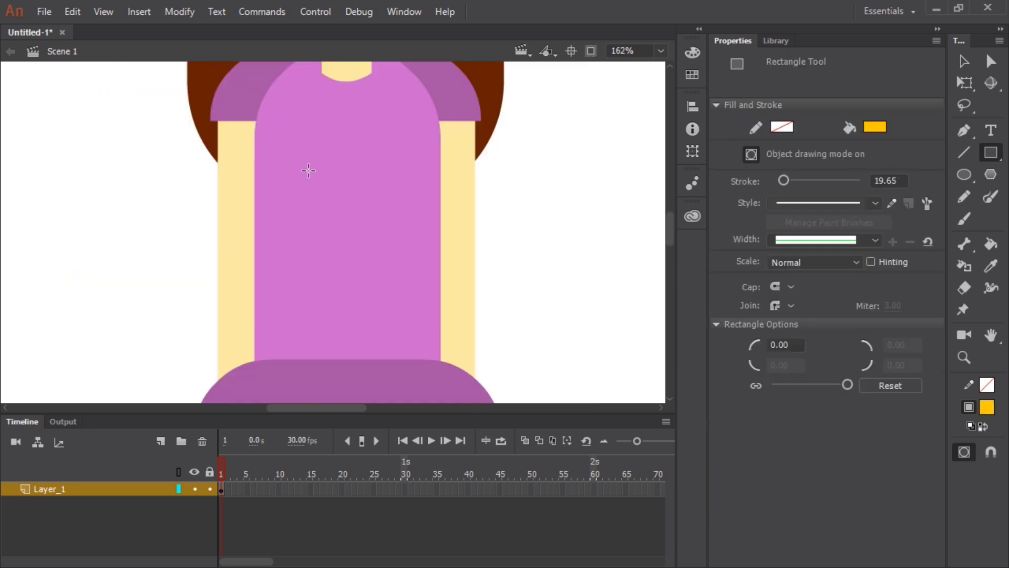
- Draw a small yellow rectangle on the shirt and reshape its corners into a slanted, tapering lightning segment
drag(314, 116, 322, 149)
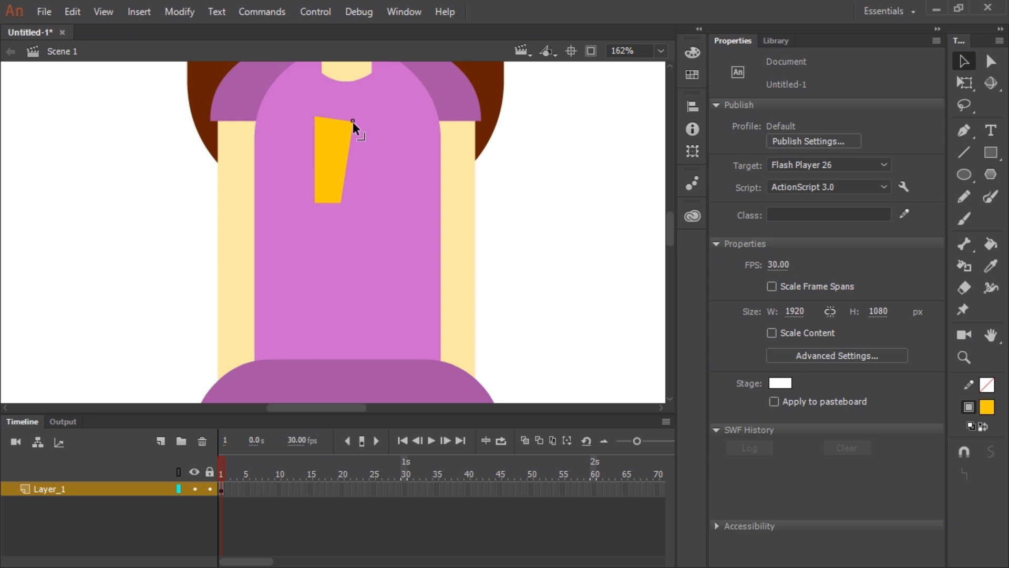
drag(353, 122, 374, 115)
drag(315, 117, 345, 116)
drag(315, 202, 310, 200)
click(353, 157)
- Copy the yellow segment downward to build a lightning bolt and stretch the lowest segment's tip further down
alt+drag(341, 152, 346, 250)
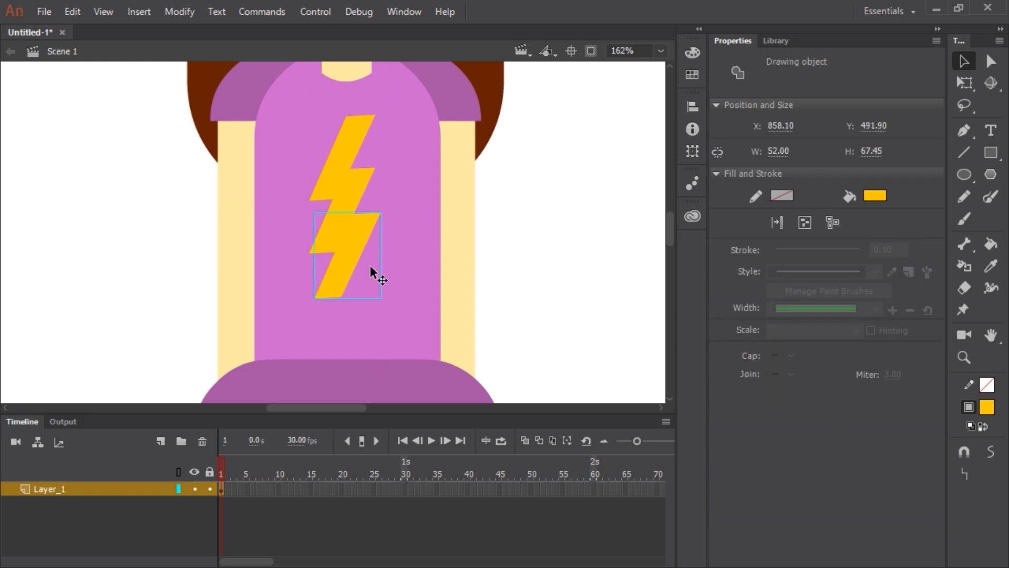
double_click(347, 269)
drag(314, 298, 310, 319)
double_click(402, 242)
click(503, 277)
key(ctrl+minus)
key(ctrl+minus)
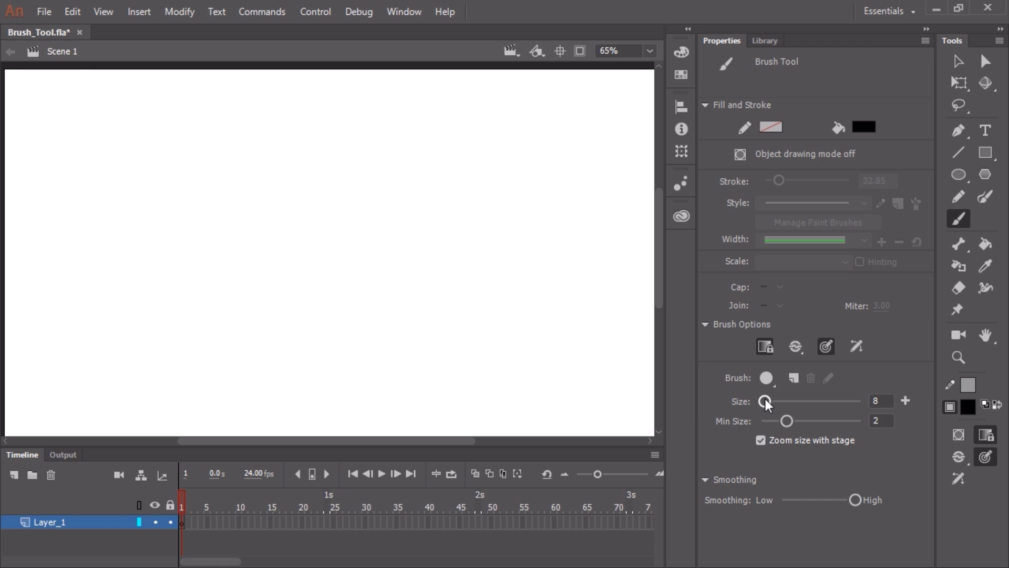
- In the Brush_Tool.fla document, set the brush size to 13 and minimum size to 1, and paint two test strokes
mouse_move(765, 402)
mouse_down()
mouse_move(841, 401)
mouse_move(768, 402)
mouse_up()
drag(794, 421, 772, 426)
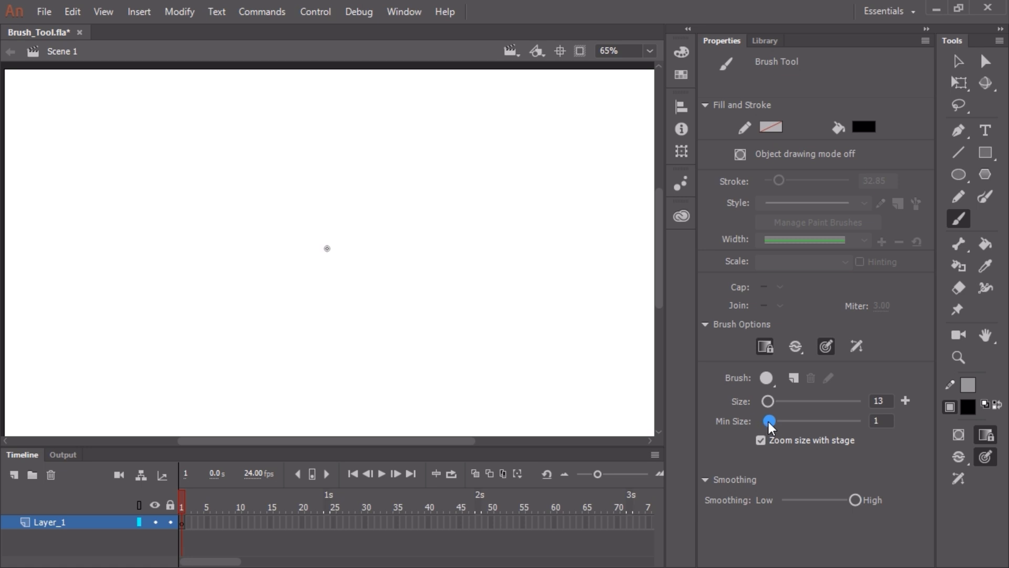
mouse_move(503, 168)
mouse_down()
mouse_move(452, 260)
mouse_move(475, 355)
mouse_up()
mouse_move(420, 154)
mouse_down()
mouse_move(393, 169)
mouse_move(338, 353)
mouse_up()
- Enlarge the brush and paint two more long vertical test strokes on the stage
mouse_move(769, 403)
mouse_down()
mouse_move(781, 402)
mouse_move(769, 427)
mouse_move(772, 415)
mouse_up()
mouse_move(245, 142)
mouse_down()
mouse_move(187, 251)
mouse_move(248, 358)
mouse_up()
drag(311, 142, 317, 374)
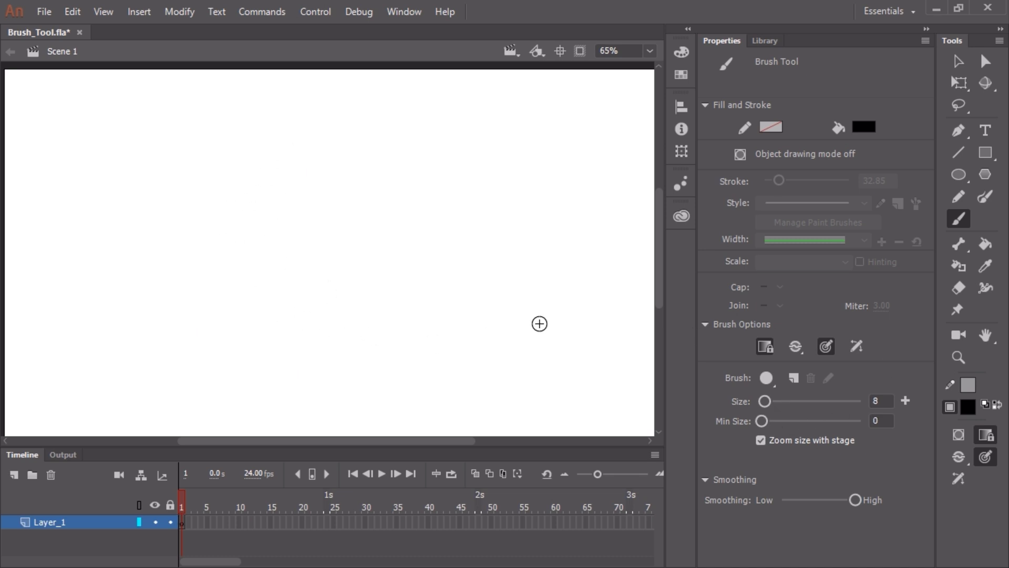
- Turn object drawing mode on for the brush and set the black fill's alpha to 40%
click(956, 436)
click(964, 411)
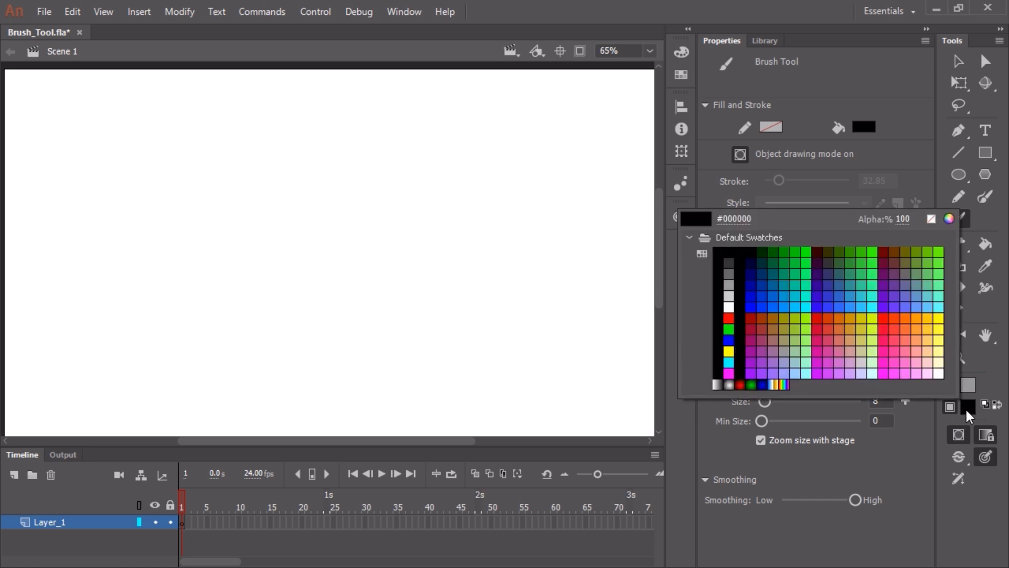
click(965, 411)
click(682, 52)
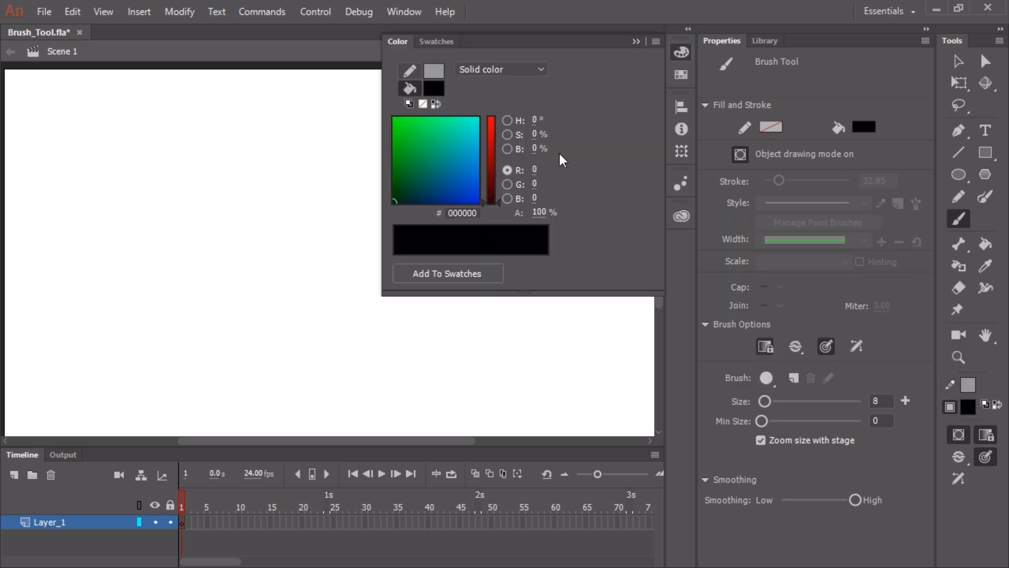
drag(544, 210, 523, 233)
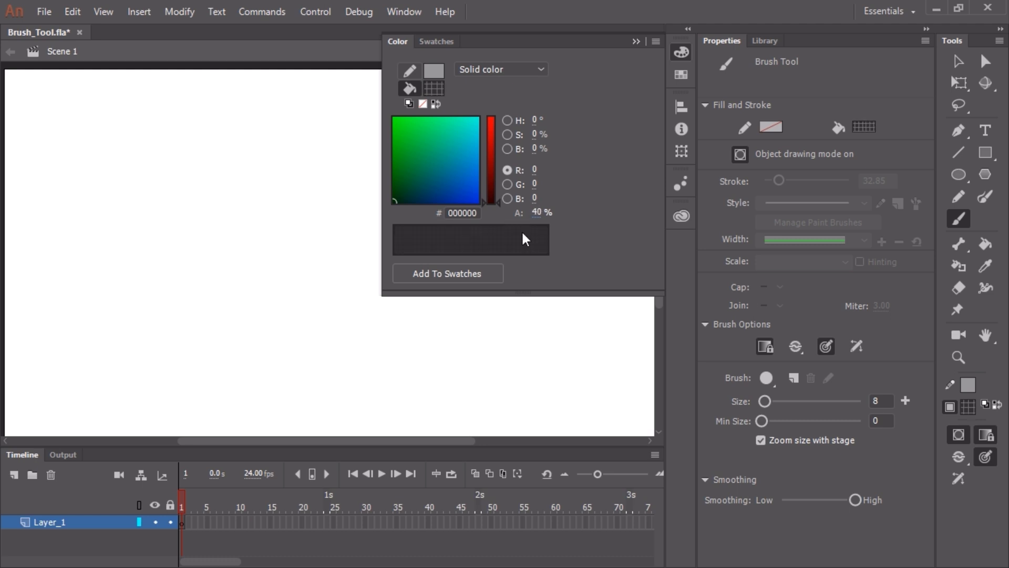
- Sketch a round head with the semi-transparent brush, adding a curved horizontal eye line and a curved vertical centre line
click(636, 41)
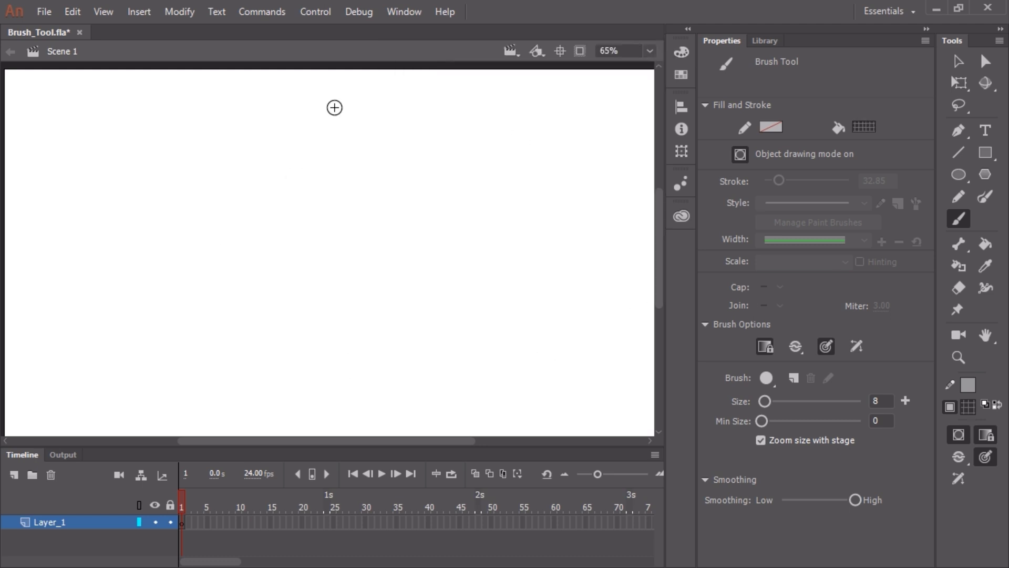
mouse_move(229, 216)
mouse_down()
mouse_move(212, 251)
mouse_move(427, 209)
mouse_up()
key(ctrl+z)
drag(203, 229, 407, 223)
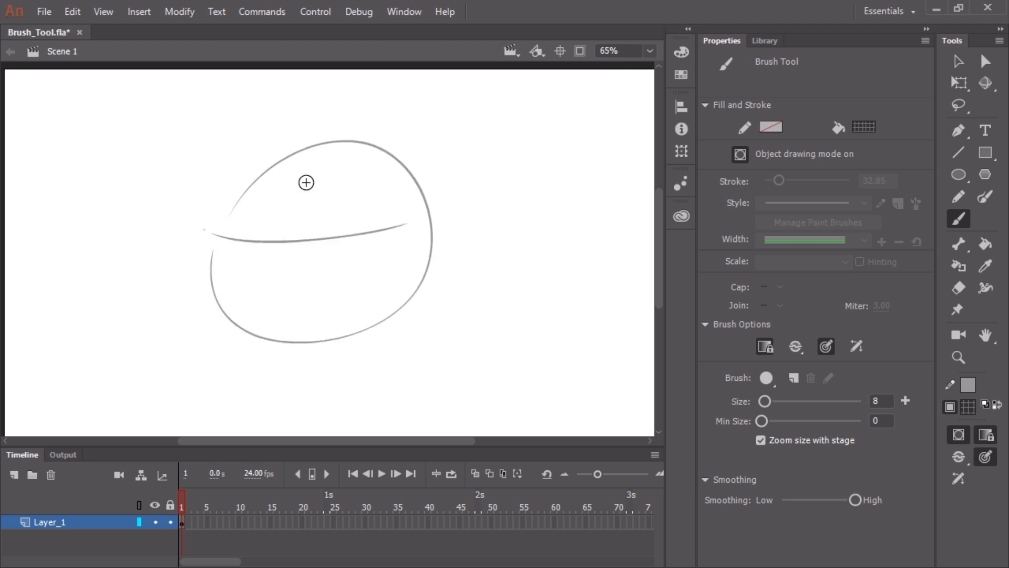
drag(294, 168, 273, 314)
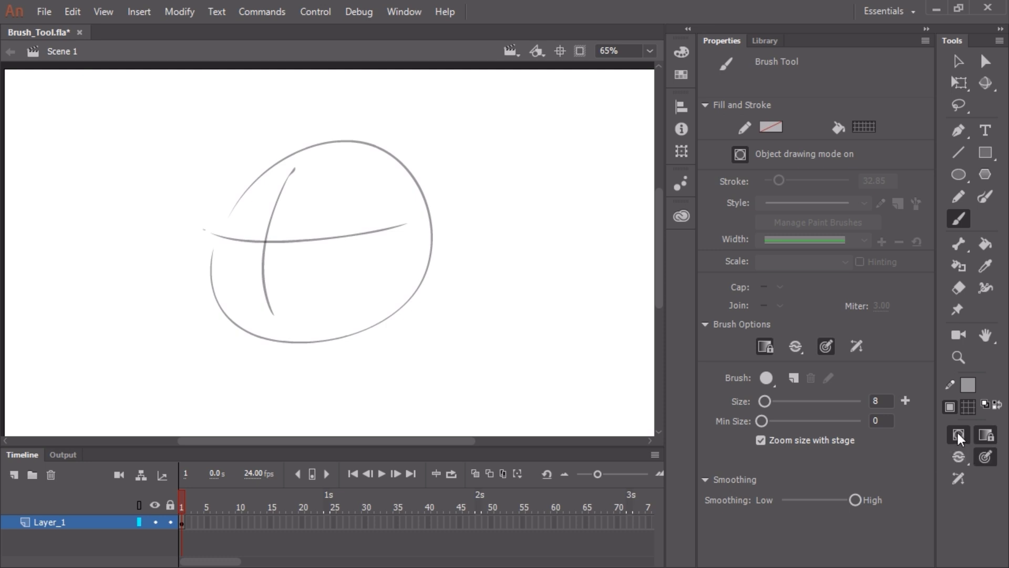
- Sketch the fringe across the forehead, the hair edge beside the face down to the neck, and the cheek and jaw contour
mouse_move(279, 195)
mouse_down()
mouse_move(387, 163)
mouse_move(197, 199)
mouse_up()
drag(229, 195, 161, 235)
mouse_move(380, 163)
mouse_down()
mouse_move(372, 182)
mouse_move(400, 306)
mouse_up()
drag(386, 278, 413, 342)
drag(371, 255, 387, 419)
mouse_move(278, 150)
mouse_down()
mouse_move(233, 245)
mouse_move(251, 332)
mouse_move(326, 345)
mouse_up()
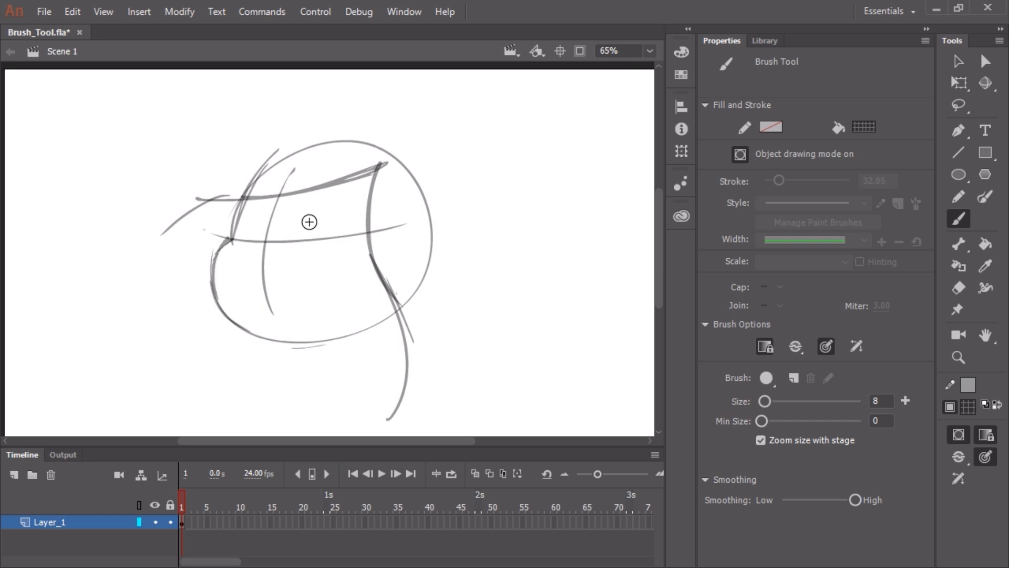
- Sketch two half-closed eyes on the eye line, with a small nose and lips beside the centre line
mouse_move(302, 236)
mouse_down()
mouse_move(362, 221)
mouse_move(365, 236)
mouse_up()
drag(302, 240, 387, 226)
drag(350, 240, 318, 238)
drag(235, 238, 252, 237)
drag(215, 232, 252, 241)
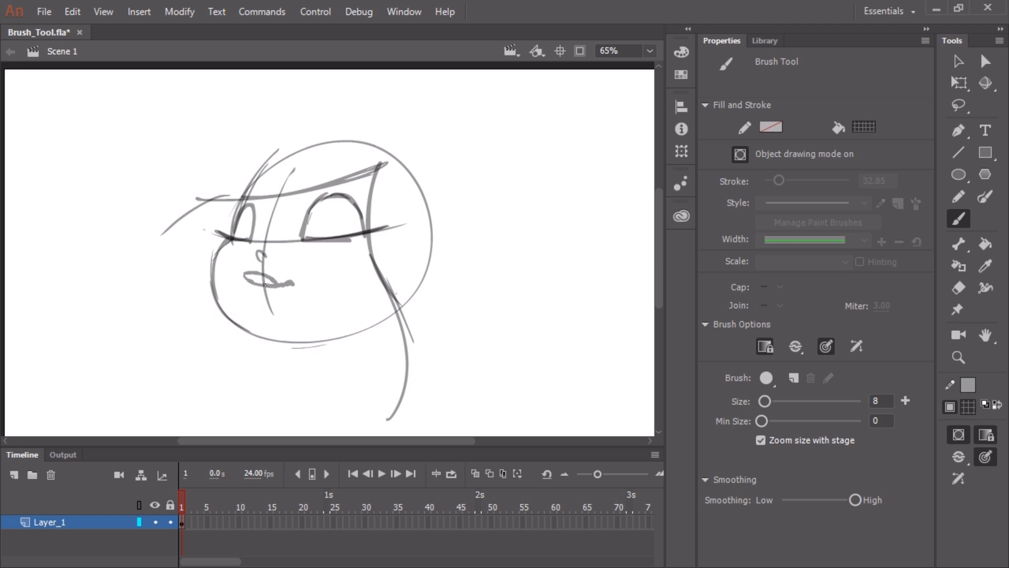
- Sketch the ponytail's outer curve with a curled tip, plus the front of the neck and the shoulder
drag(430, 145, 477, 155)
mouse_move(462, 159)
mouse_down()
mouse_move(505, 221)
mouse_move(547, 382)
mouse_up()
drag(539, 375, 532, 389)
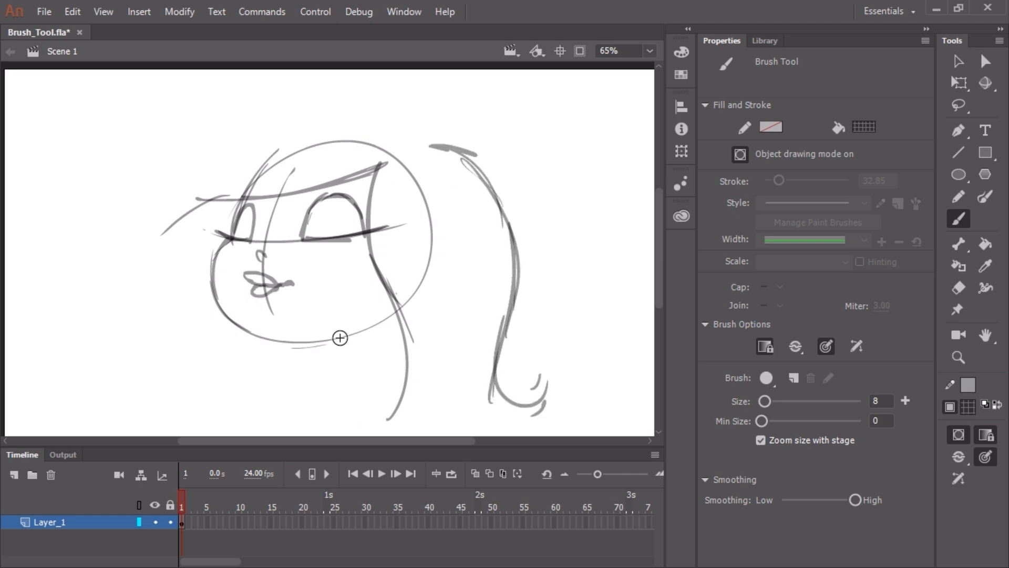
mouse_move(340, 338)
mouse_down()
mouse_move(327, 403)
mouse_move(273, 432)
mouse_up()
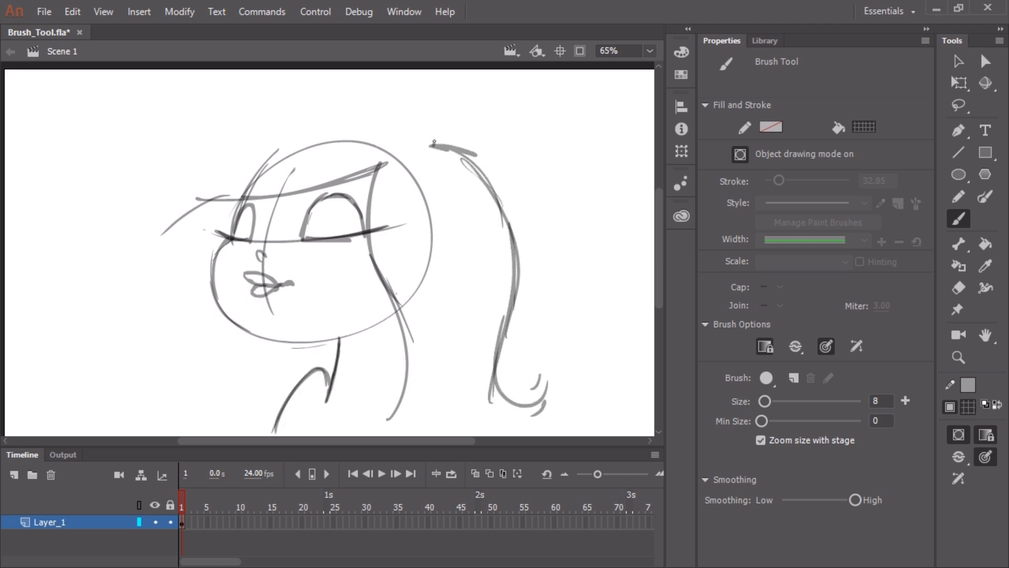
- Sketch the outer hair over the head and down the far side of the face, and reinforce the fringe lines
drag(434, 148, 422, 96)
drag(421, 94, 161, 137)
mouse_move(387, 160)
mouse_down()
mouse_move(195, 199)
mouse_move(148, 248)
mouse_up()
drag(196, 201, 226, 421)
drag(214, 96, 168, 374)
drag(117, 189, 119, 422)
mouse_move(427, 131)
mouse_down()
mouse_move(421, 94)
mouse_move(99, 218)
mouse_up()
drag(408, 138, 193, 196)
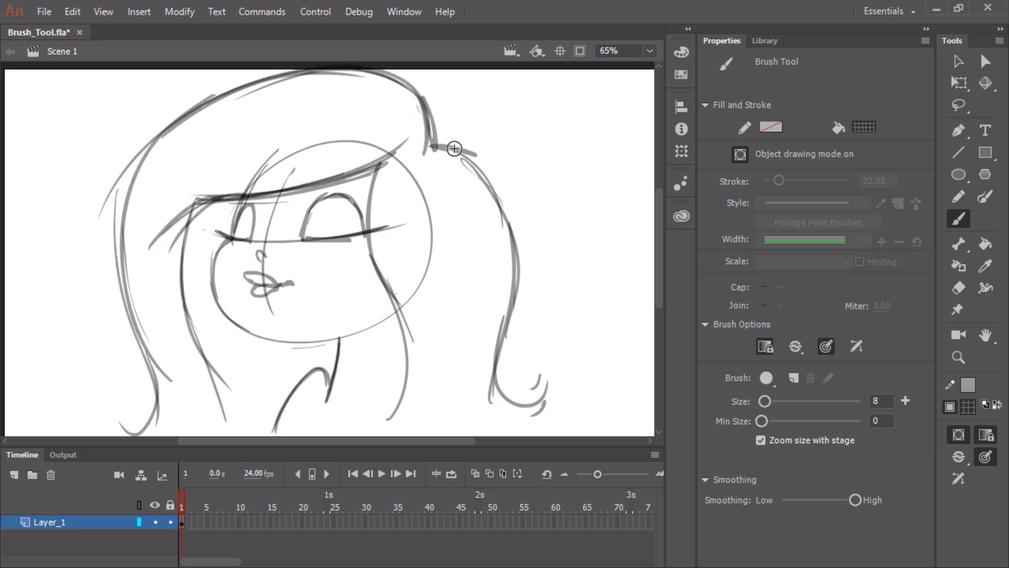
- Reinforce the jawline, the large eye's lids and the ponytail's upper and outer curves with extra sketch strokes
mouse_move(402, 304)
mouse_down()
mouse_move(305, 337)
mouse_move(244, 341)
mouse_up()
drag(297, 243, 390, 226)
drag(345, 189, 321, 189)
drag(431, 145, 483, 154)
drag(441, 148, 532, 271)
drag(458, 153, 492, 369)
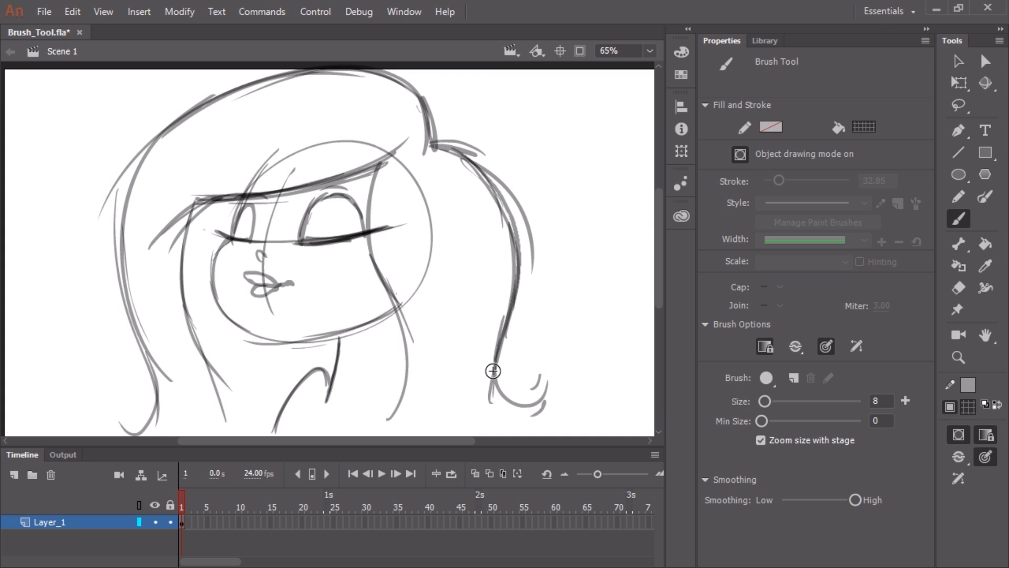
- Add the ponytail's inner lower strands, darken the back of the neck and hatch a shadow beneath the jaw
drag(508, 238, 525, 423)
drag(384, 279, 397, 384)
drag(417, 448, 417, 462)
drag(400, 337, 348, 349)
drag(395, 327, 344, 349)
drag(406, 377, 390, 425)
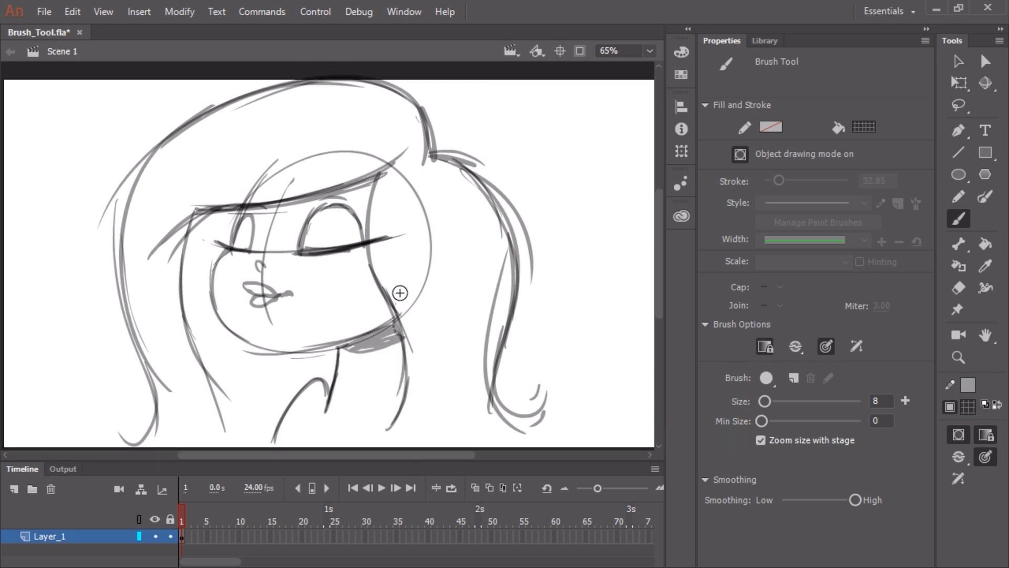
- Sketch flowing inner strands in the long hair beside the face and through the ponytail
drag(235, 203, 169, 275)
mouse_move(198, 219)
mouse_down()
mouse_move(209, 338)
mouse_move(243, 431)
mouse_up()
drag(232, 340, 275, 404)
drag(274, 353, 273, 388)
drag(163, 269, 163, 332)
drag(168, 244, 207, 428)
drag(189, 369, 193, 390)
drag(424, 167, 492, 400)
drag(420, 180, 420, 206)
mouse_move(423, 169)
mouse_down()
mouse_move(436, 294)
mouse_move(462, 377)
mouse_up()
- Insert a blank keyframe at frame 2 of Layer_1 and turn on onion skinning to show the sketch
click(188, 534)
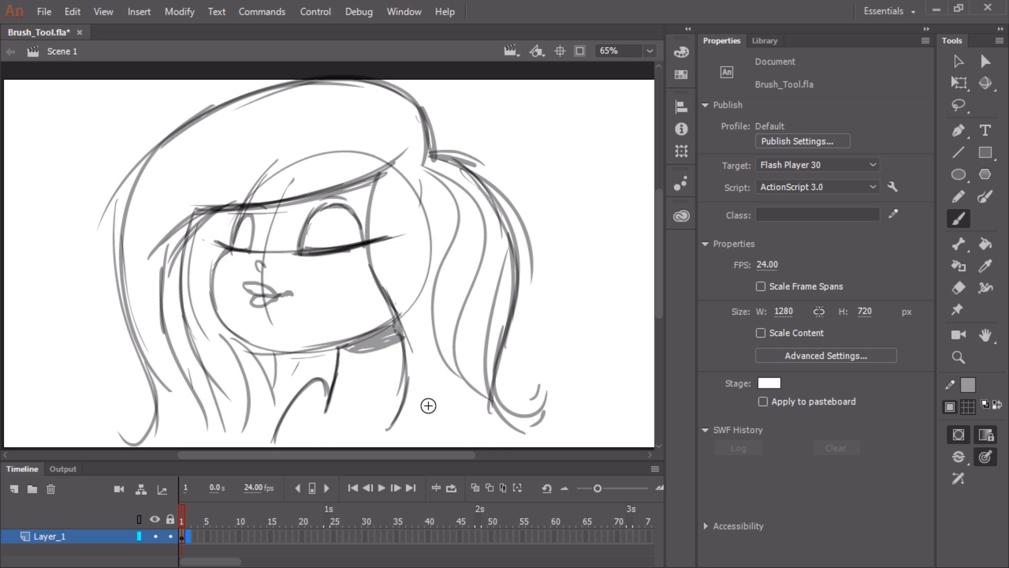
key(F7)
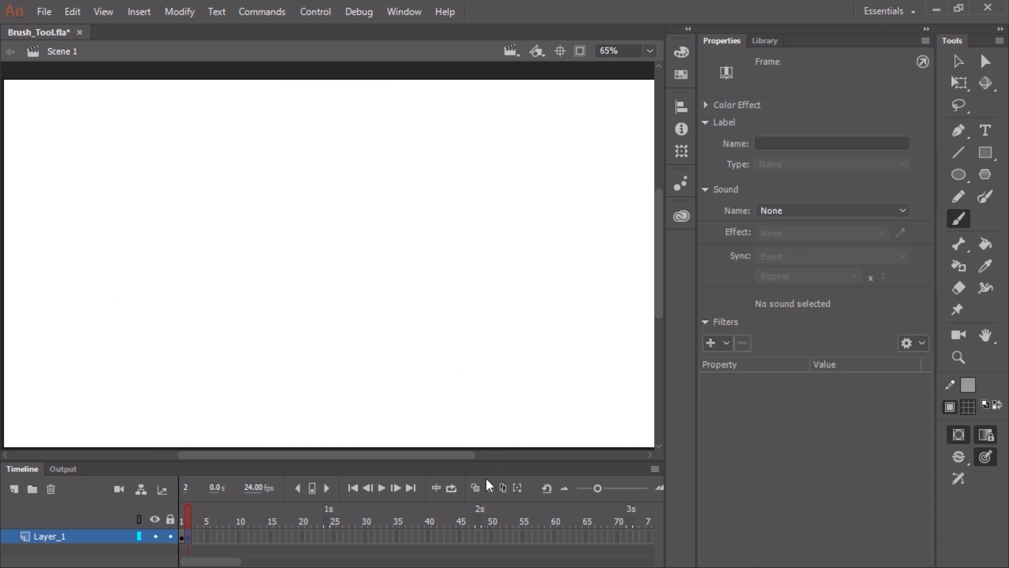
click(476, 487)
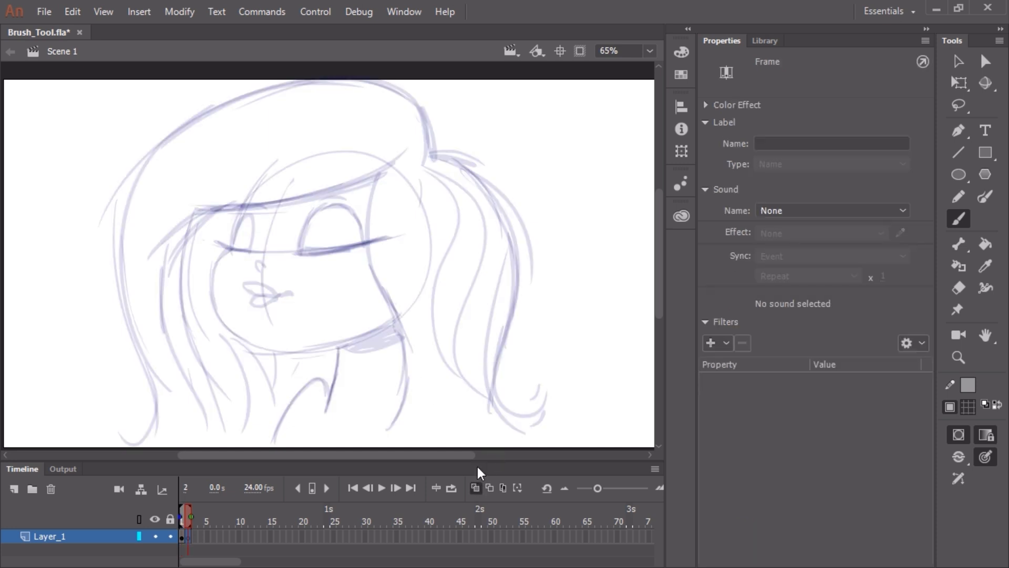
- Set the brush's fill to solid black with 100% alpha
click(970, 405)
key(Escape)
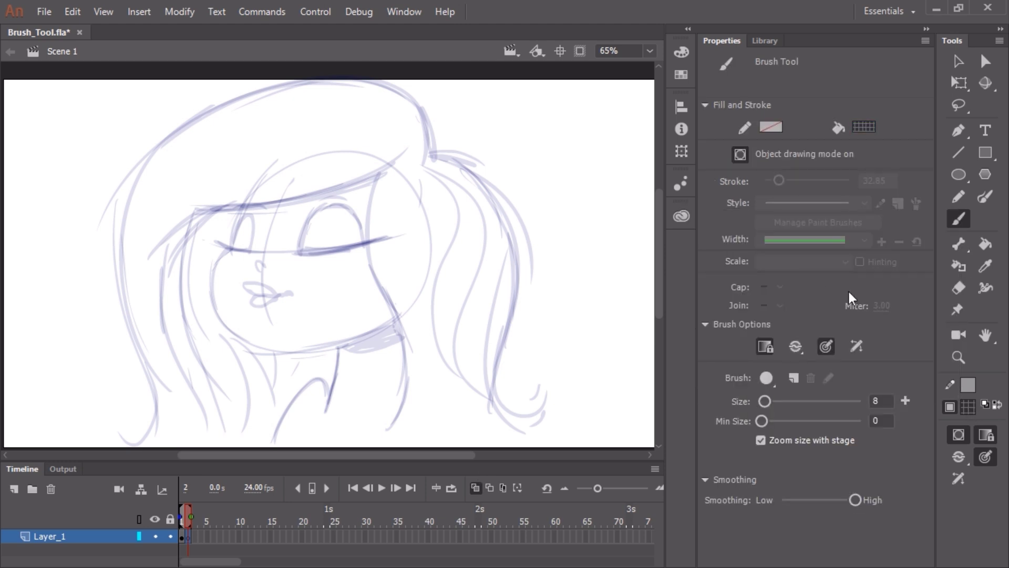
click(681, 51)
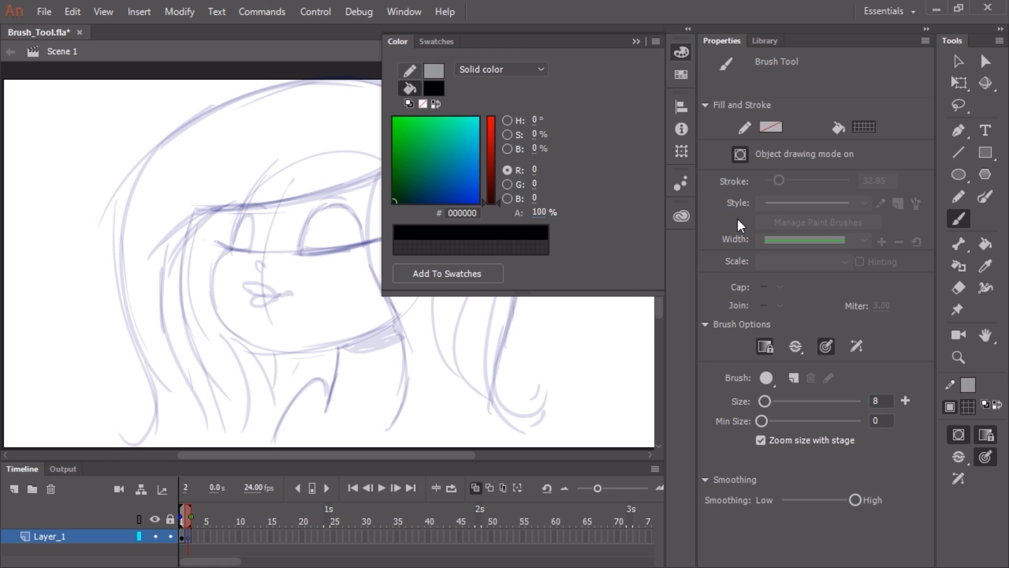
click(636, 41)
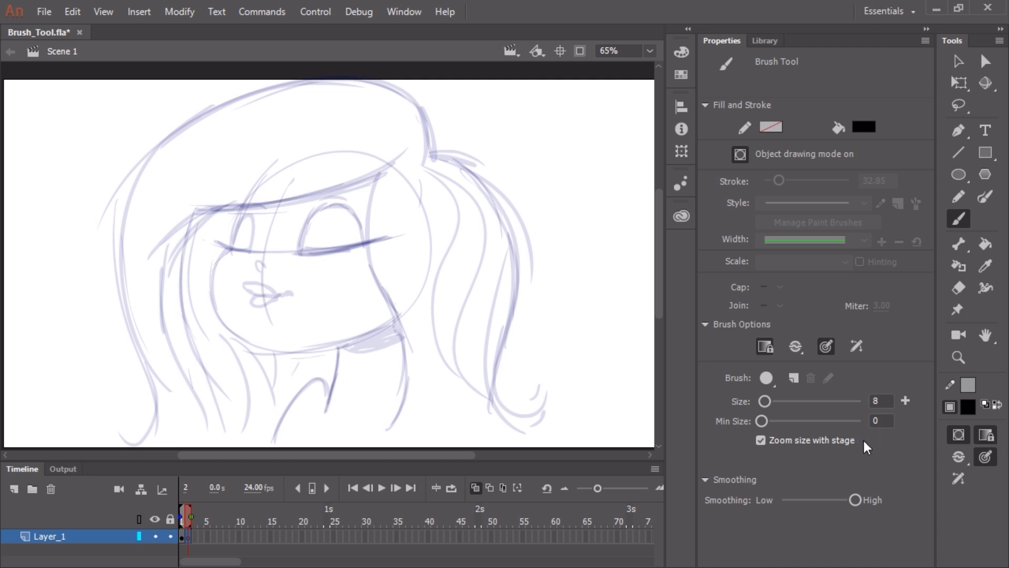
- Set the minimum brush size to 3, save size 51 as a brush preset, and switch to the size 8 preset
click(906, 398)
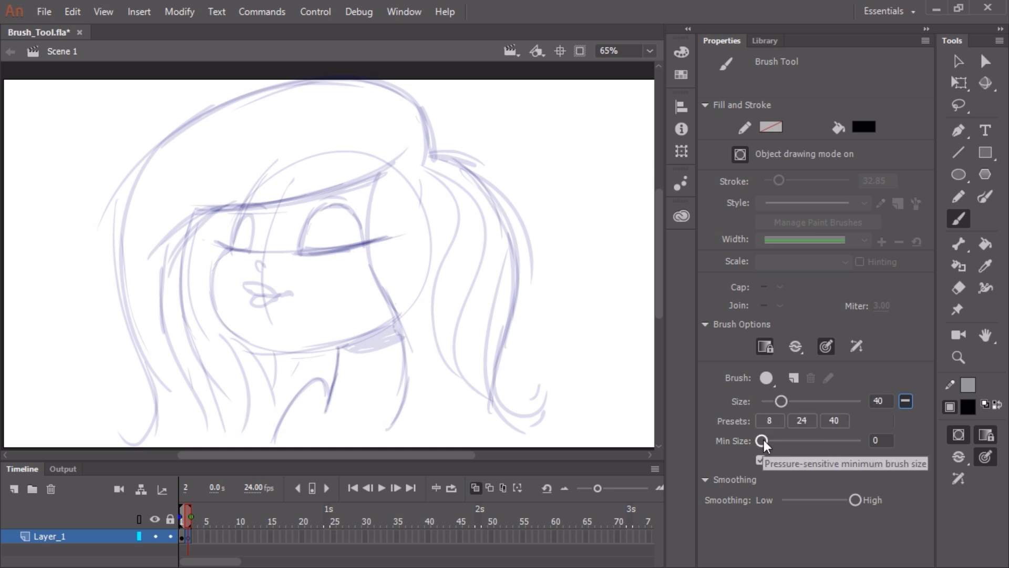
drag(764, 440, 771, 442)
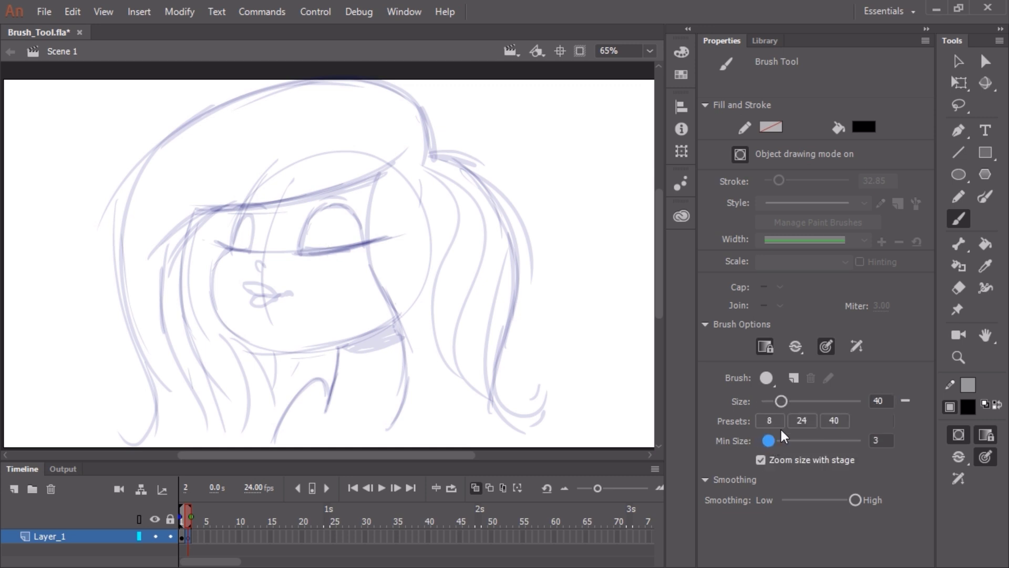
click(788, 399)
click(905, 401)
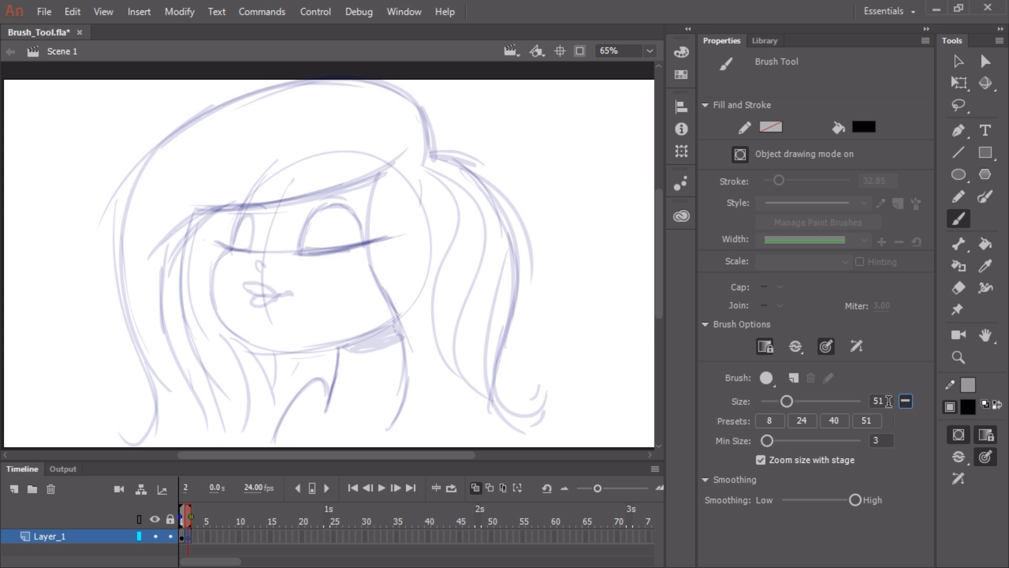
click(798, 423)
click(769, 421)
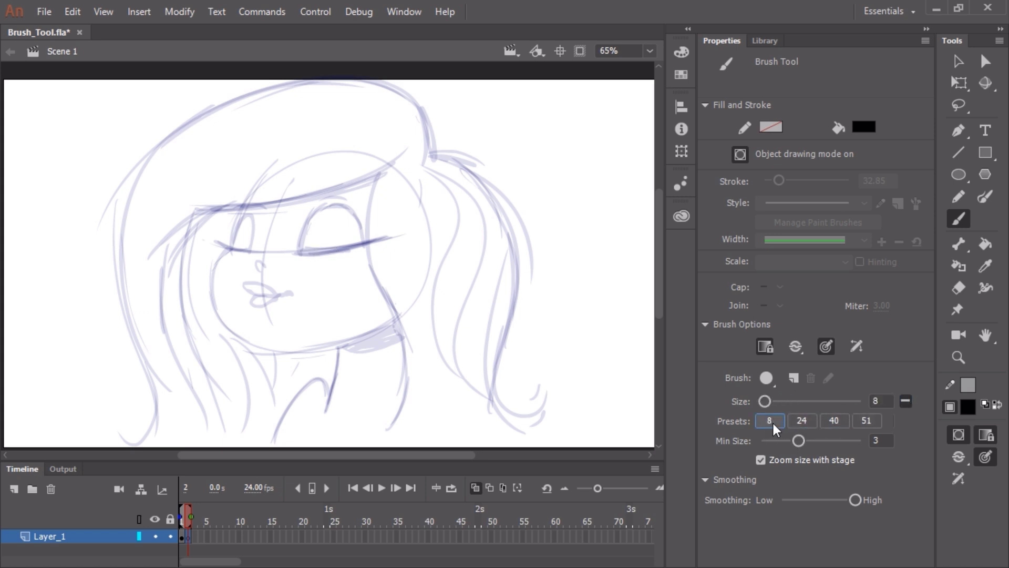
- Turn object drawing mode off and ink the fringe, outer hair, ponytail, face contour, nose, lips and large eye over the sketch
key(j)
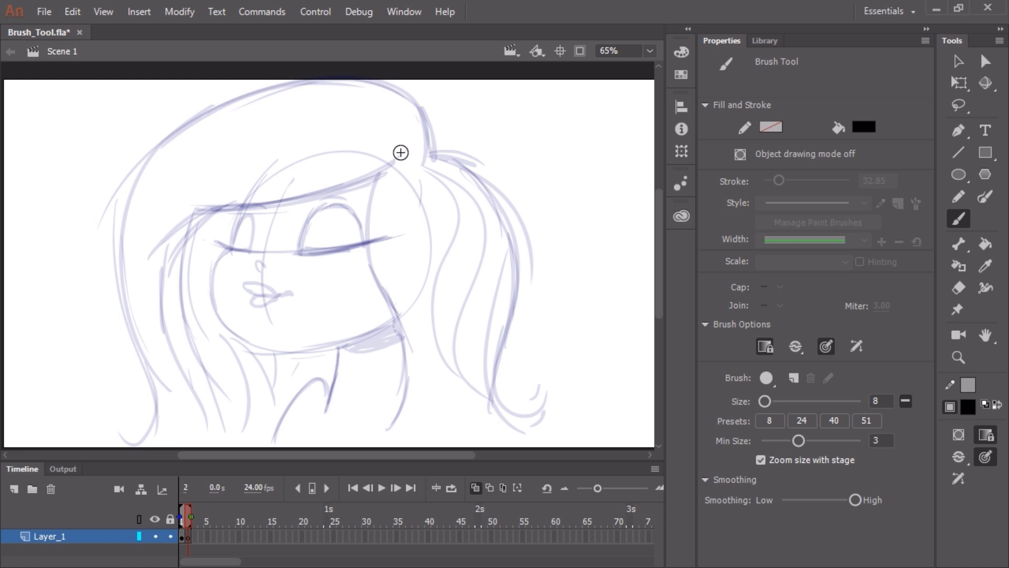
drag(406, 149, 184, 216)
mouse_move(382, 167)
mouse_down()
mouse_move(375, 252)
mouse_move(394, 428)
mouse_up()
mouse_move(437, 151)
mouse_down()
mouse_move(539, 424)
mouse_move(104, 255)
mouse_up()
mouse_move(246, 199)
mouse_down()
mouse_move(230, 256)
mouse_move(248, 343)
mouse_move(396, 316)
mouse_up()
drag(264, 260, 262, 274)
mouse_move(291, 294)
mouse_down()
mouse_move(242, 286)
mouse_move(279, 301)
mouse_up()
mouse_move(298, 253)
mouse_down()
mouse_move(321, 207)
mouse_move(359, 245)
mouse_up()
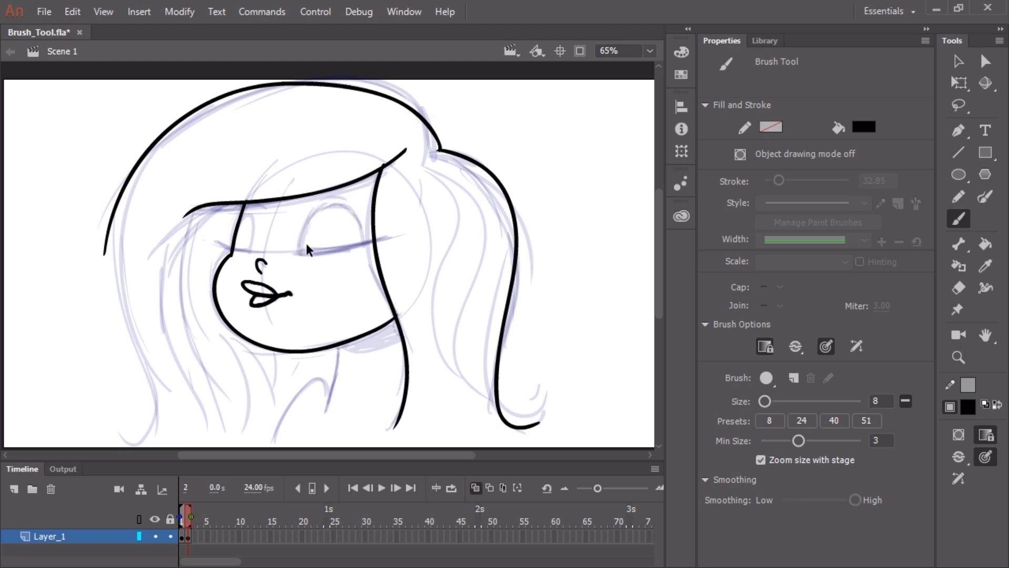
- Ink the small eye at brush size 8 and thicken both eyes' lash lines at size 14
drag(765, 401, 768, 402)
drag(304, 251, 372, 242)
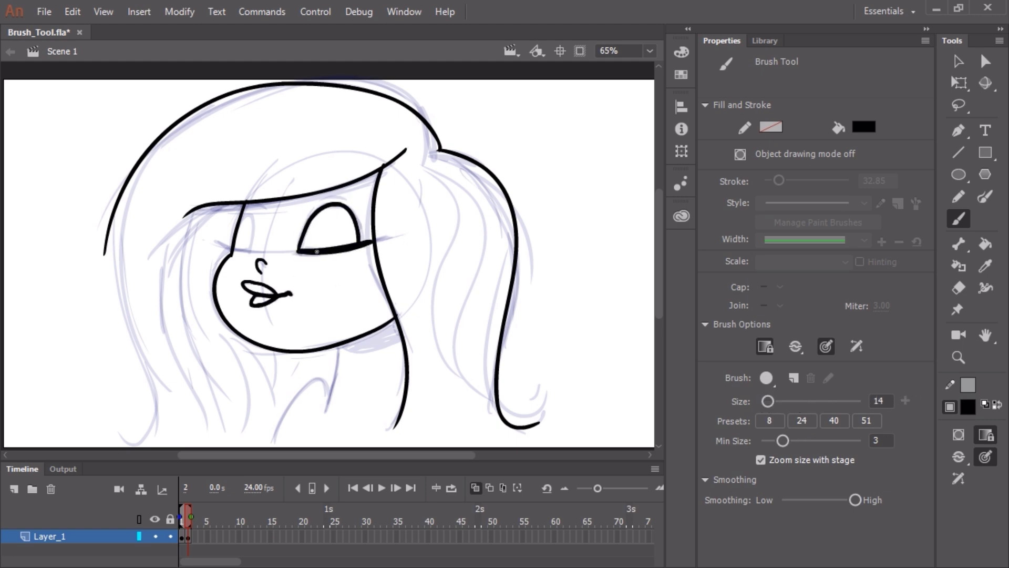
click(770, 420)
drag(252, 248, 235, 247)
drag(765, 401, 768, 401)
drag(251, 251, 222, 246)
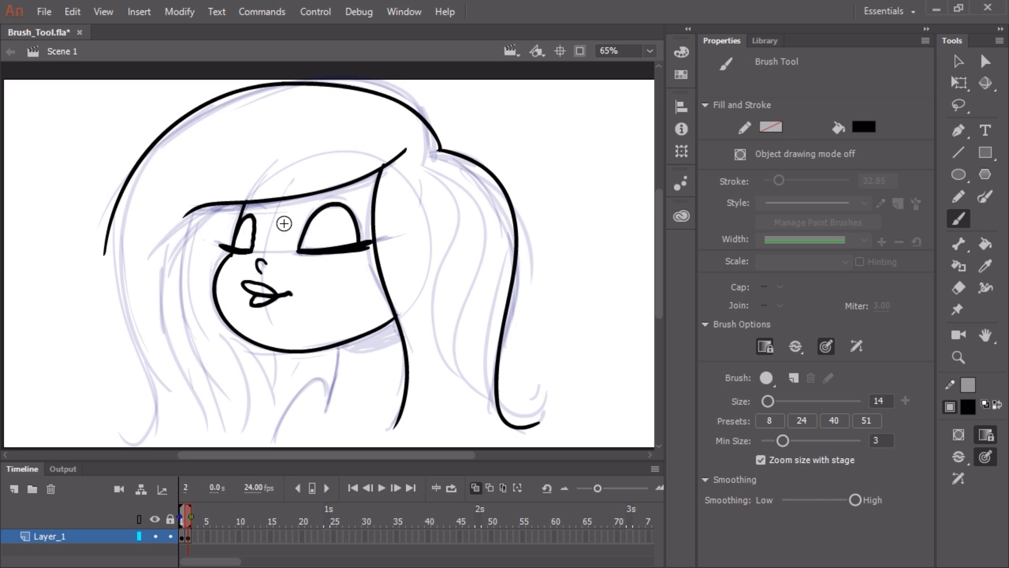
- Return the brush to size 8 and ink the neck, shoulder, long outer hair with its curled end, and inner side strands
click(769, 421)
mouse_move(344, 345)
mouse_down()
mouse_move(333, 423)
mouse_move(284, 447)
mouse_up()
drag(118, 208, 135, 448)
mouse_move(87, 392)
mouse_down()
mouse_move(105, 448)
mouse_move(83, 449)
mouse_up()
drag(194, 239, 240, 430)
drag(171, 297, 217, 413)
- Ink flowing strand lines across the top of the hair and down through the ponytail
mouse_move(404, 137)
mouse_down()
mouse_move(152, 312)
mouse_move(149, 221)
mouse_up()
drag(395, 118, 197, 136)
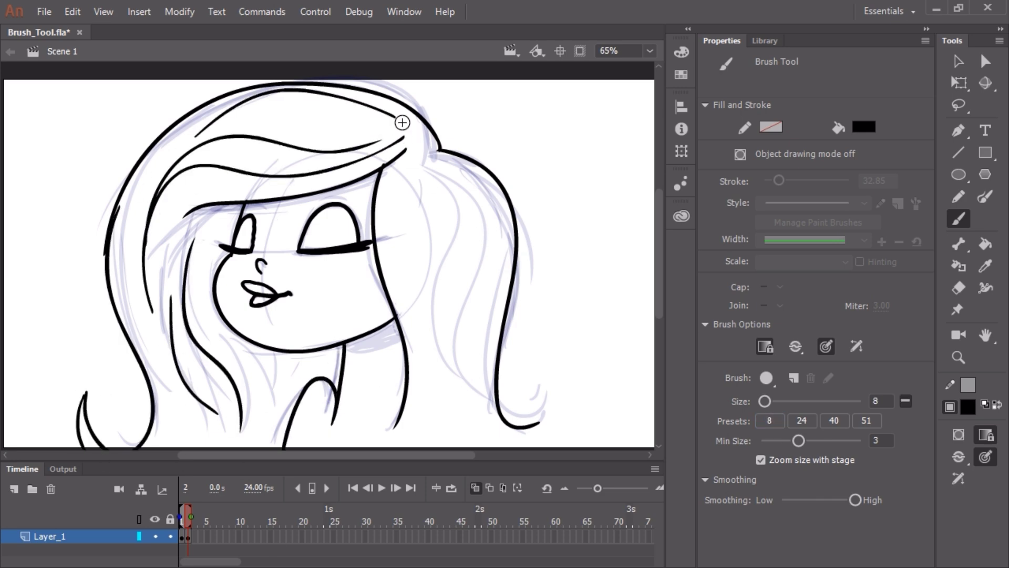
drag(357, 119, 192, 148)
mouse_move(438, 156)
mouse_down()
mouse_move(476, 425)
mouse_move(436, 377)
mouse_up()
drag(406, 160, 420, 410)
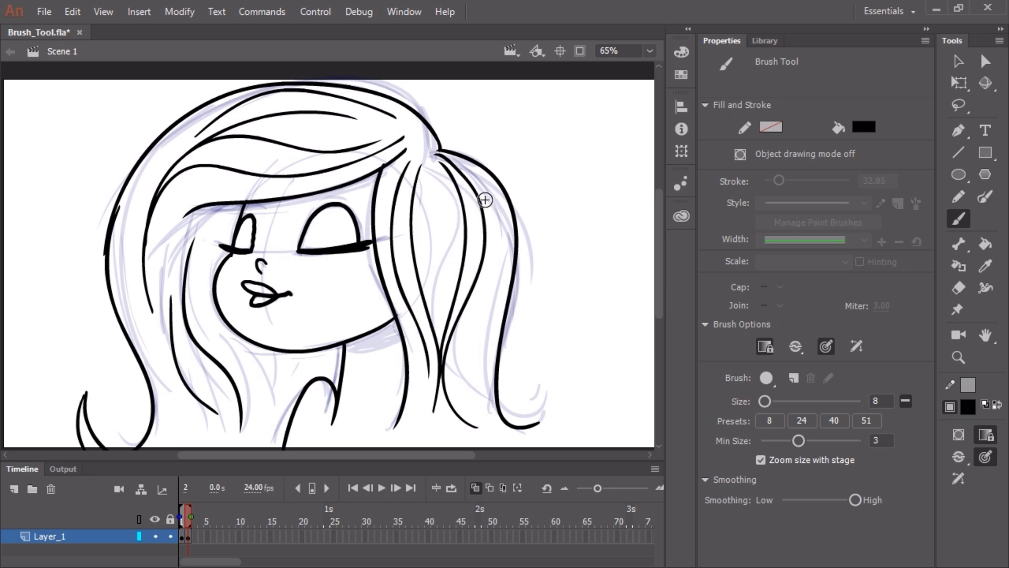
drag(437, 197, 447, 301)
drag(485, 210, 468, 425)
- Change the brush's fill to a pale peach skin colour
click(682, 52)
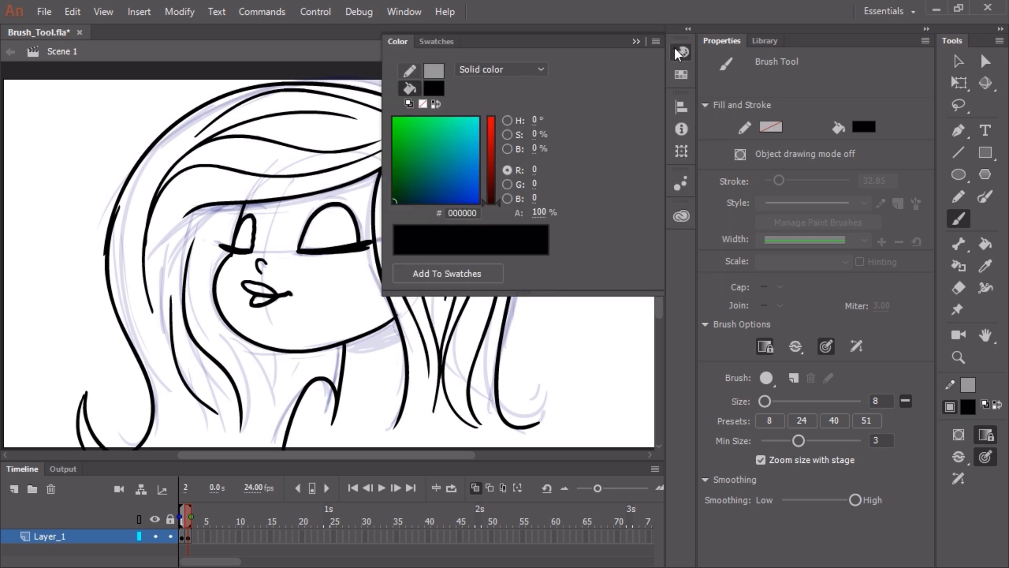
click(492, 148)
drag(537, 148, 551, 119)
click(434, 89)
click(698, 242)
drag(539, 134, 558, 150)
click(635, 41)
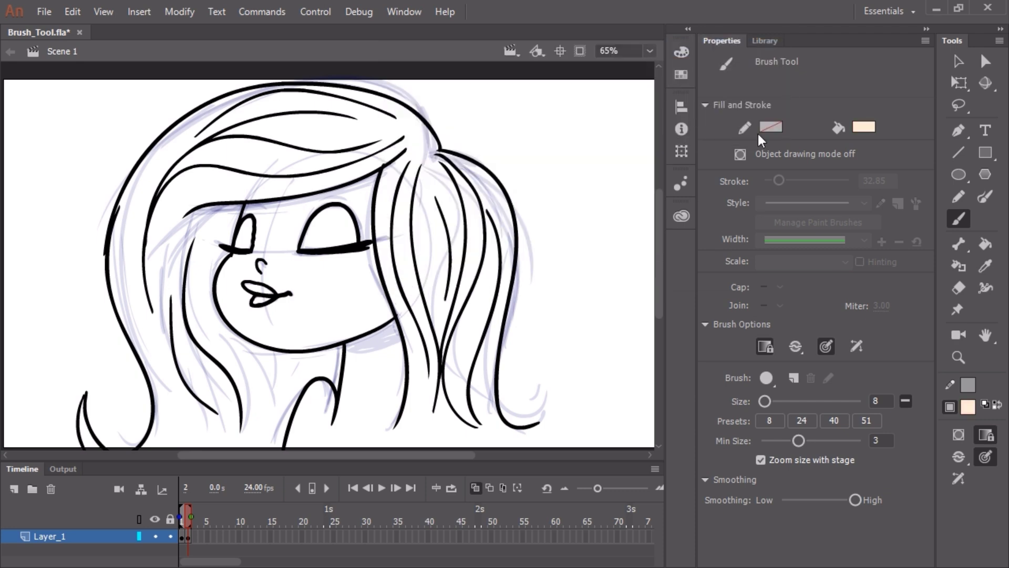
- Switch the brush to Paint Behind with size 68 and minimum size 11, and paint the face, neck and shoulder skin
click(962, 458)
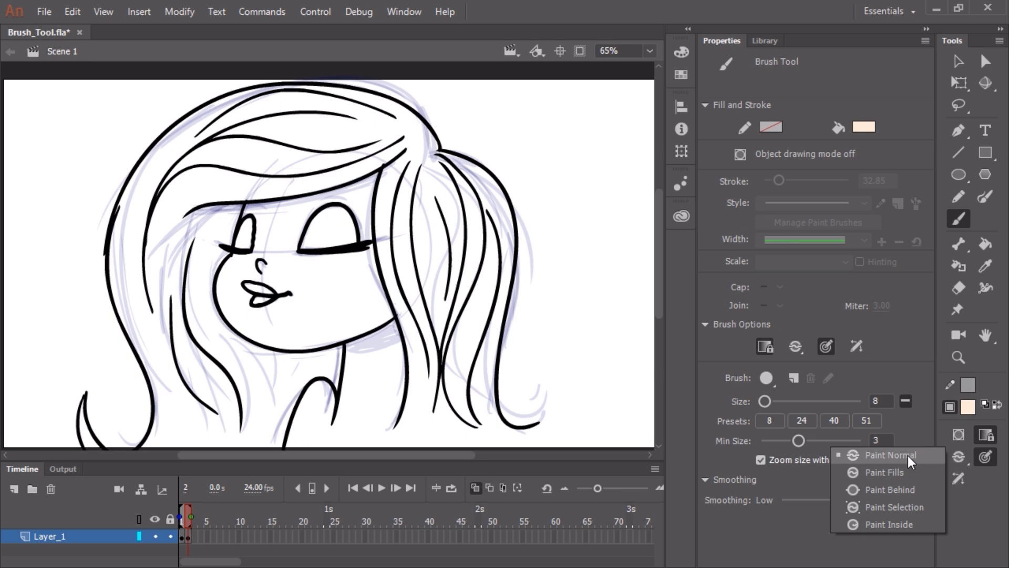
click(897, 490)
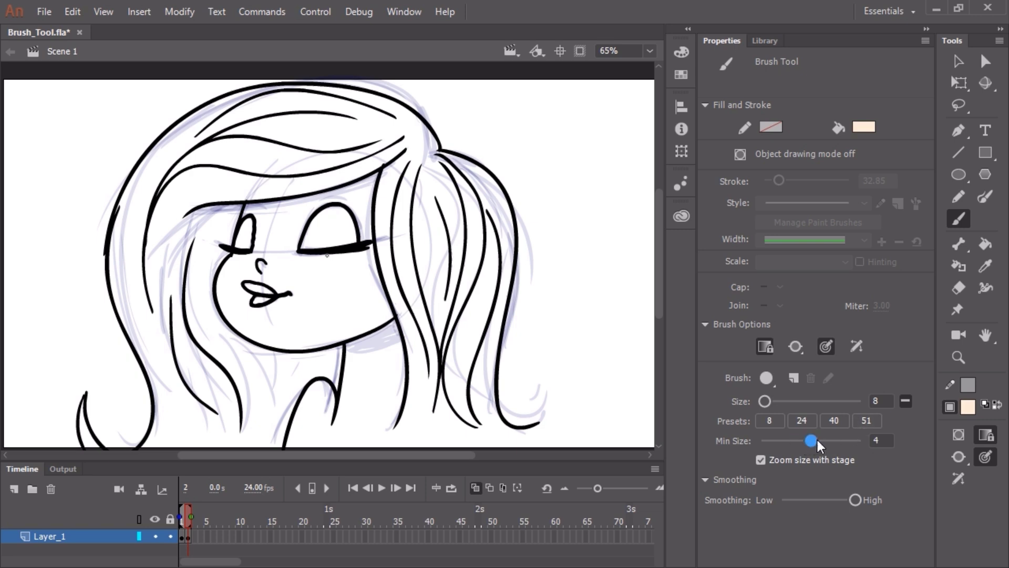
drag(812, 441, 788, 441)
drag(764, 401, 774, 402)
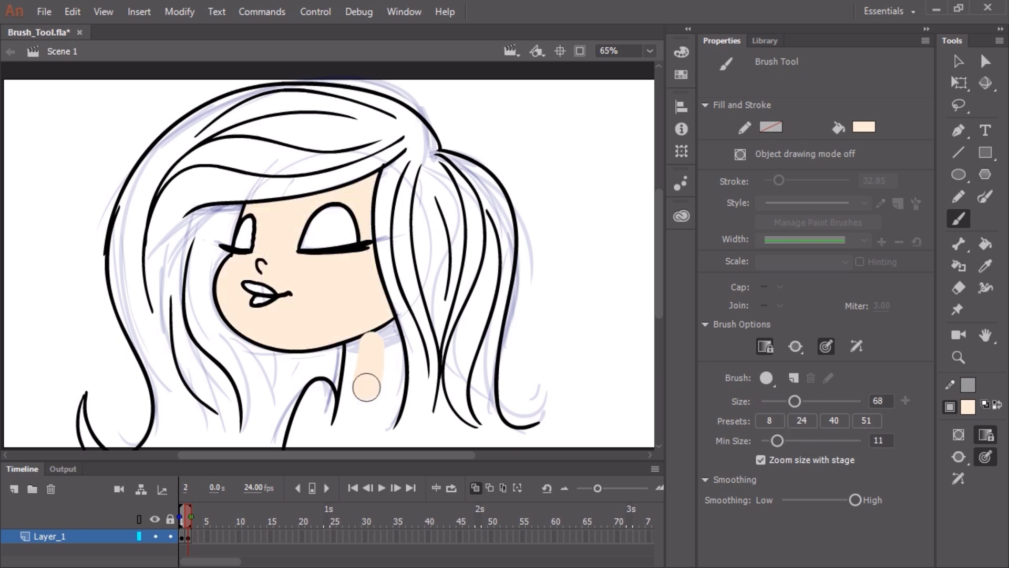
mouse_move(365, 388)
mouse_down()
mouse_move(368, 341)
mouse_move(315, 405)
mouse_move(354, 371)
mouse_move(393, 405)
mouse_up()
- Change the brush's fill to a darker, more saturated peach for skin shading
click(967, 406)
key(Escape)
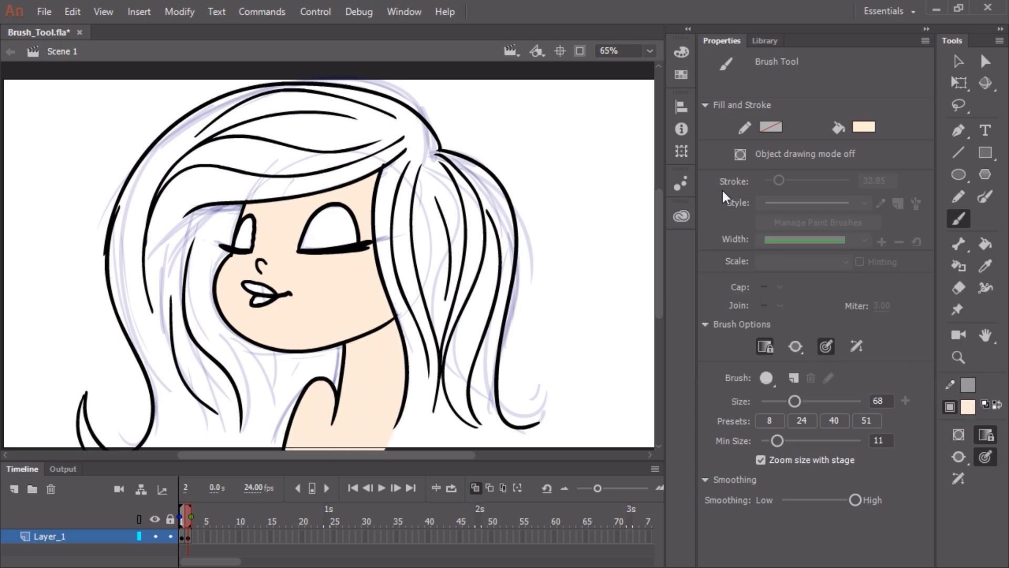
click(681, 52)
drag(539, 148, 532, 149)
drag(538, 134, 547, 134)
click(830, 150)
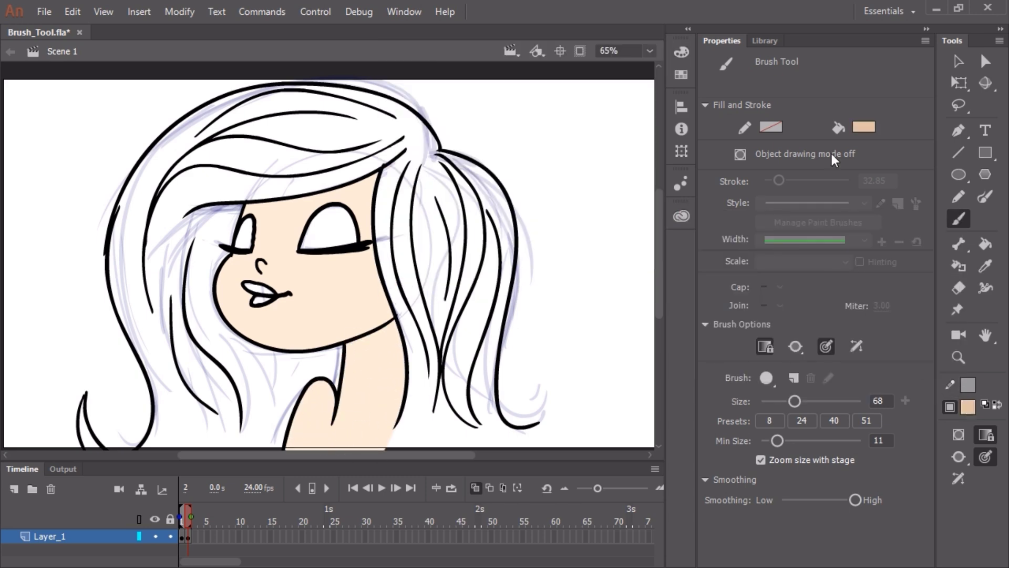
- Switch the brush to Paint Inside at size 36 and paint a shadow along the inside of the jawline
click(958, 456)
click(889, 524)
drag(794, 401, 779, 401)
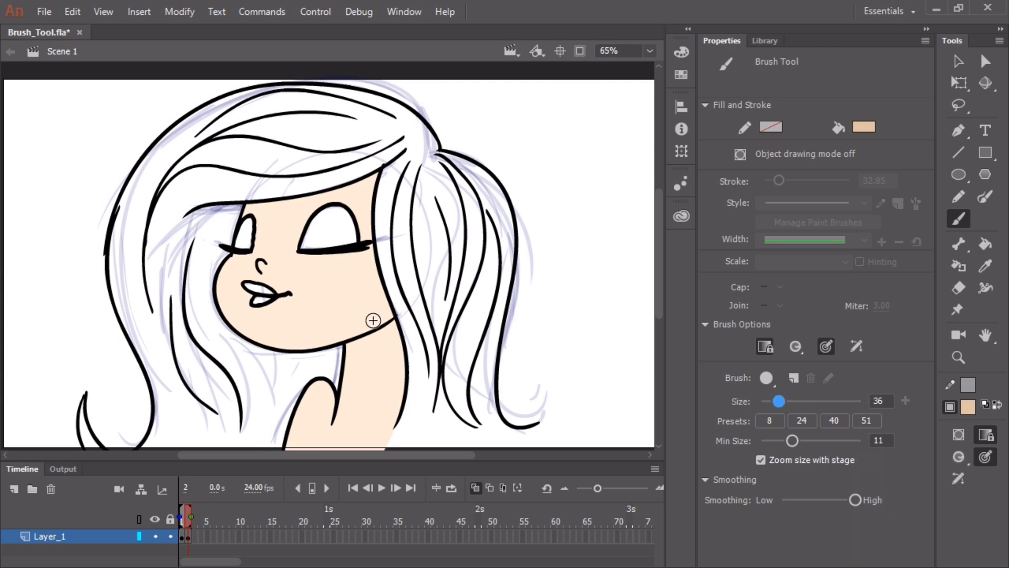
mouse_move(375, 318)
mouse_down()
mouse_move(289, 353)
mouse_move(341, 341)
mouse_up()
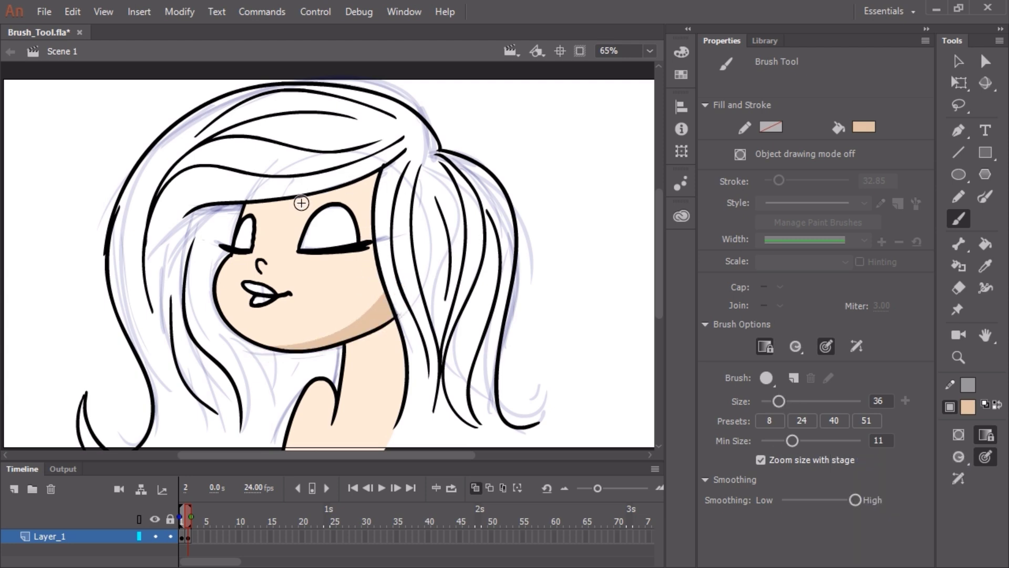
- Paint darker skin shadows under the fringe, along the hair side of the face, beneath the jaw and down the neck
mouse_move(302, 202)
mouse_down()
mouse_move(354, 178)
mouse_move(253, 207)
mouse_up()
mouse_move(370, 212)
mouse_down()
mouse_move(370, 204)
mouse_move(382, 285)
mouse_up()
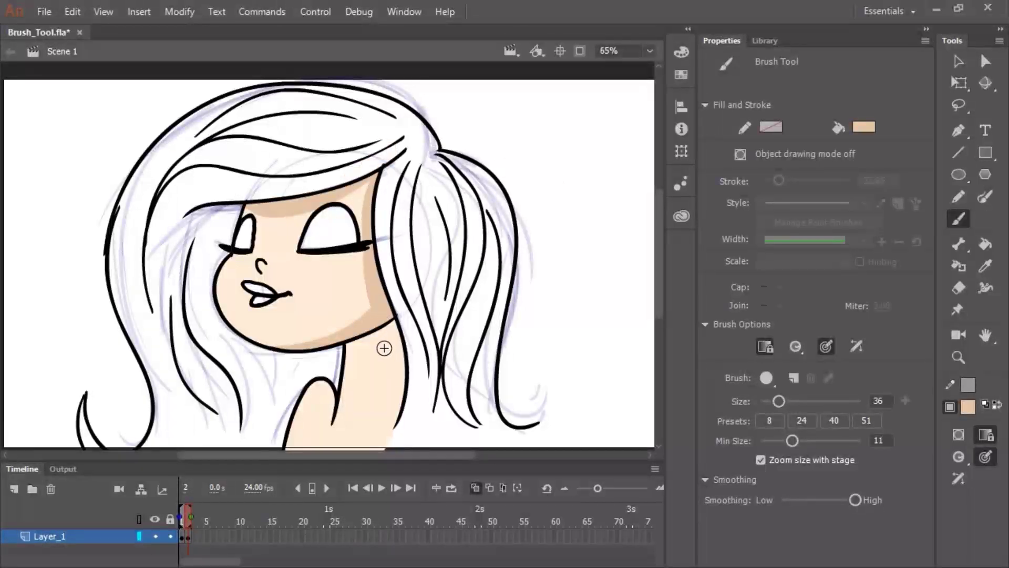
mouse_move(385, 348)
mouse_down()
mouse_move(362, 337)
mouse_move(400, 320)
mouse_move(361, 342)
mouse_move(359, 316)
mouse_up()
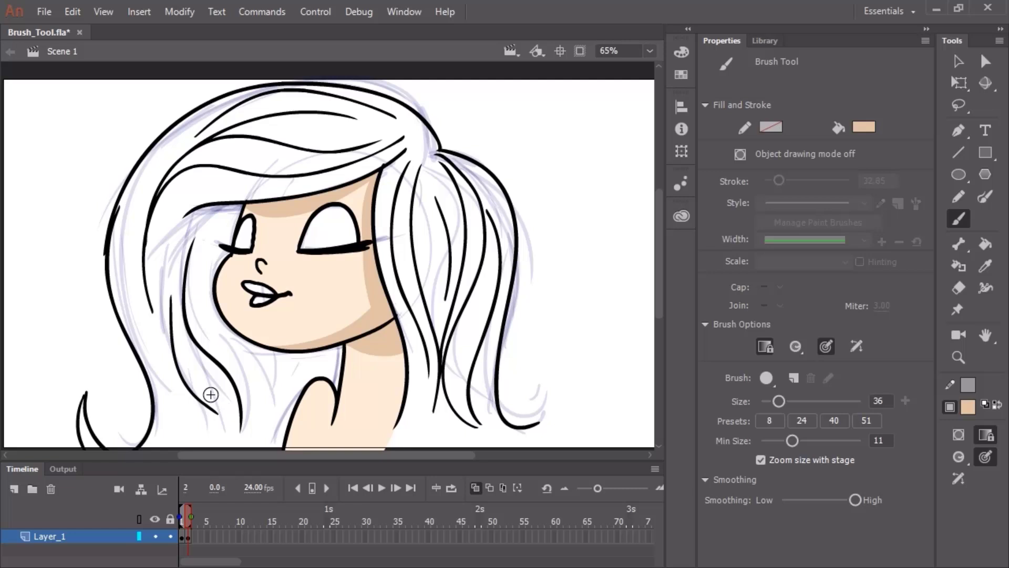
mouse_move(394, 409)
mouse_down()
mouse_move(395, 398)
mouse_move(372, 444)
mouse_up()
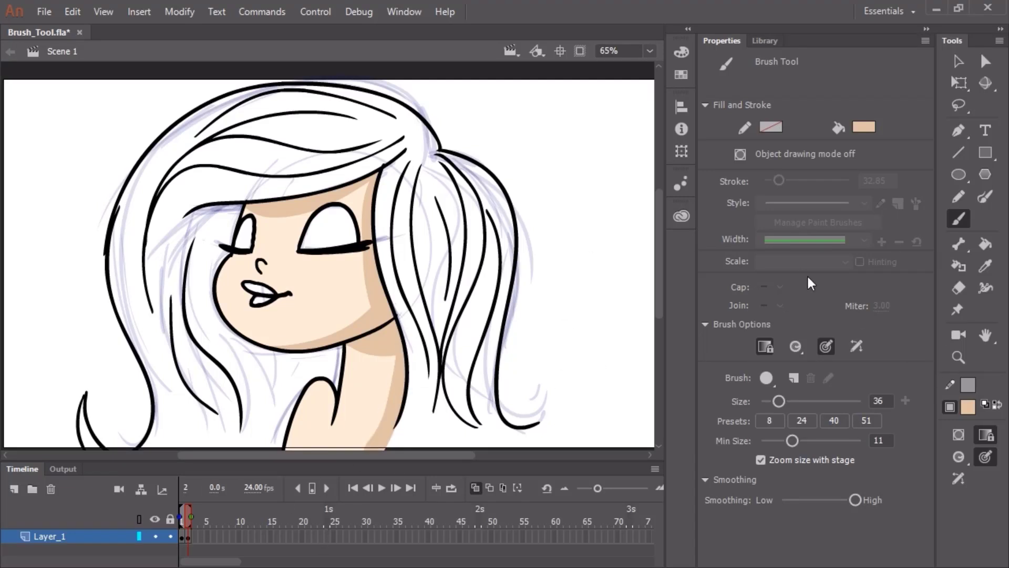
- Sample the pale skin colour and change the brush's fill to white for highlights
click(683, 51)
click(635, 41)
key(i)
click(349, 263)
click(681, 51)
drag(596, 137, 512, 137)
click(636, 42)
key(b)
- Paint white highlights on the cheeks, nose and chin with the brush in Paint Inside mode
click(958, 457)
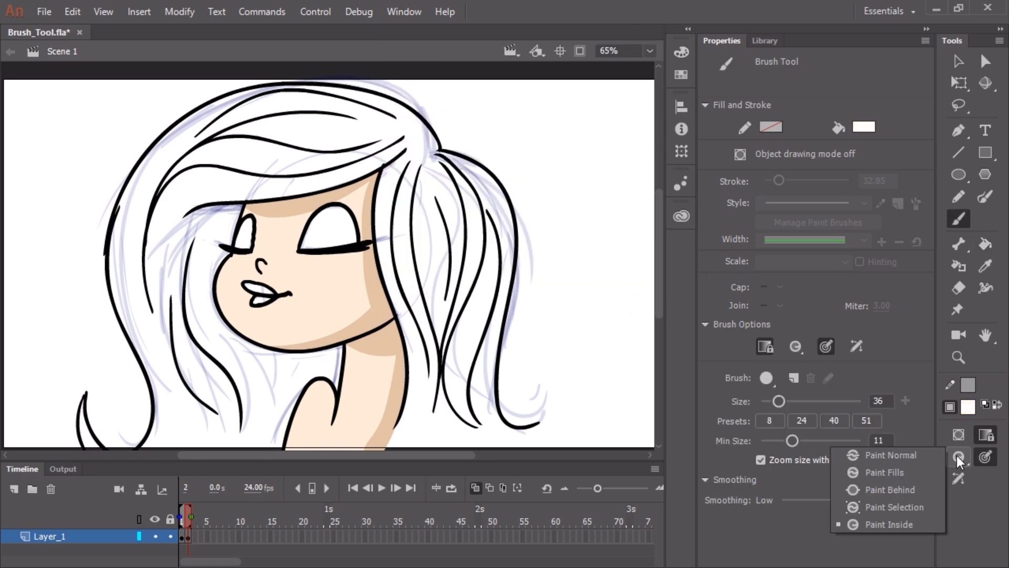
click(896, 524)
drag(342, 271, 323, 283)
click(270, 251)
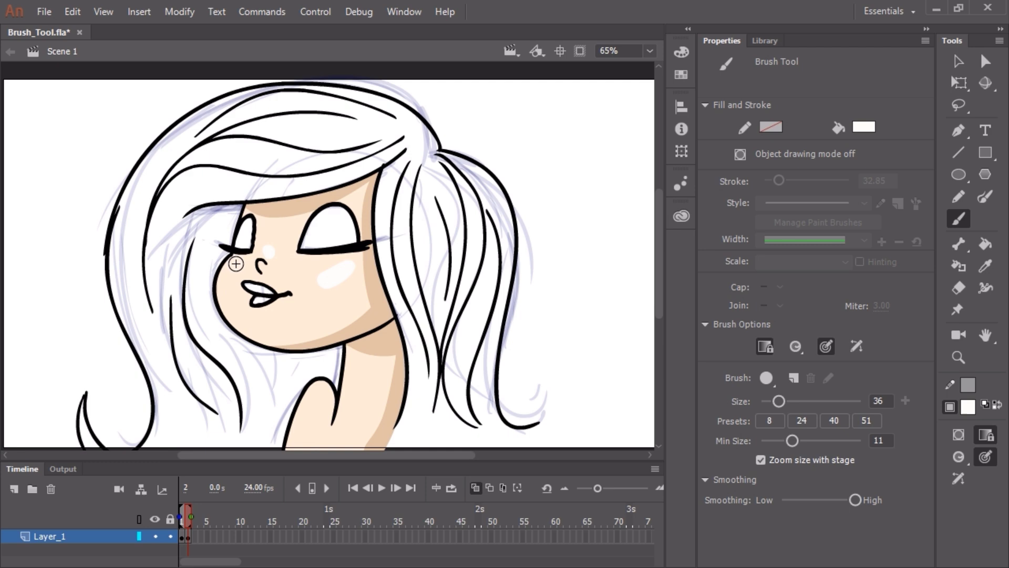
click(232, 266)
click(249, 321)
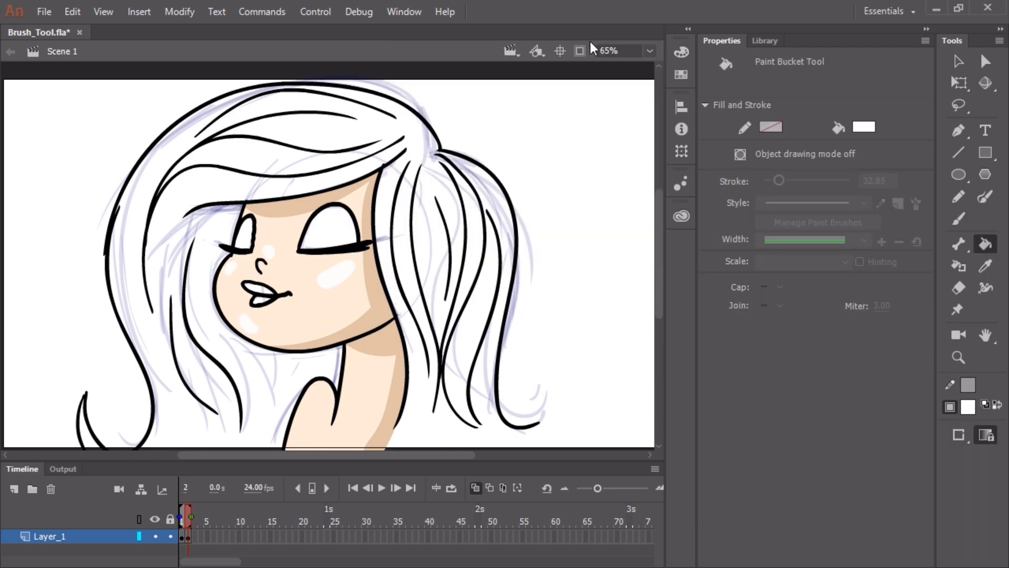
- Mix a blue fill (#398CD2) and fill both eyelids with the Paint Bucket
click(681, 52)
click(491, 170)
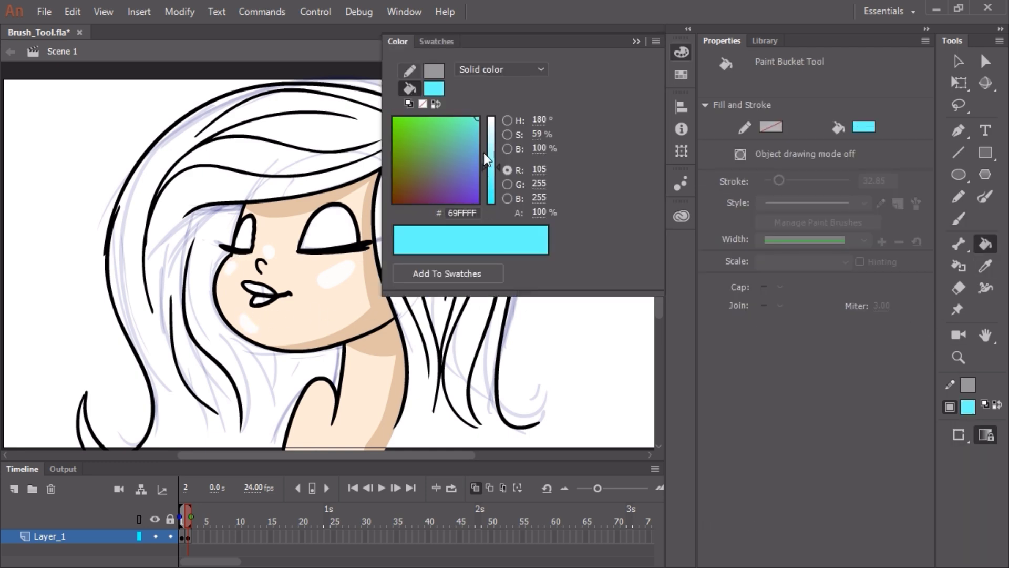
click(489, 153)
drag(539, 148, 525, 149)
drag(539, 134, 559, 130)
drag(458, 152, 463, 156)
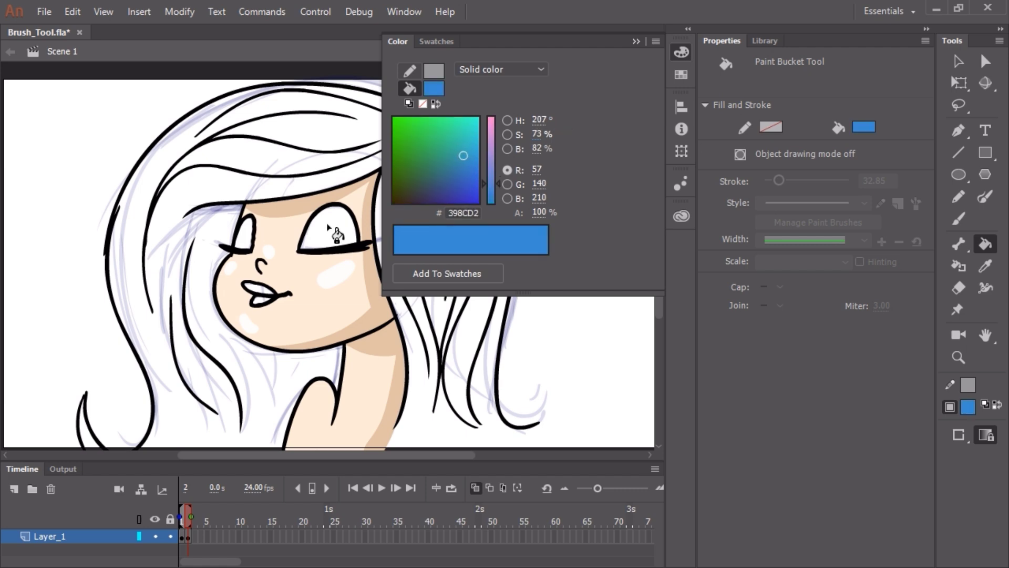
click(336, 234)
click(245, 236)
- Darken the blue fill and brush shading inside the edges of both eyelids
click(681, 52)
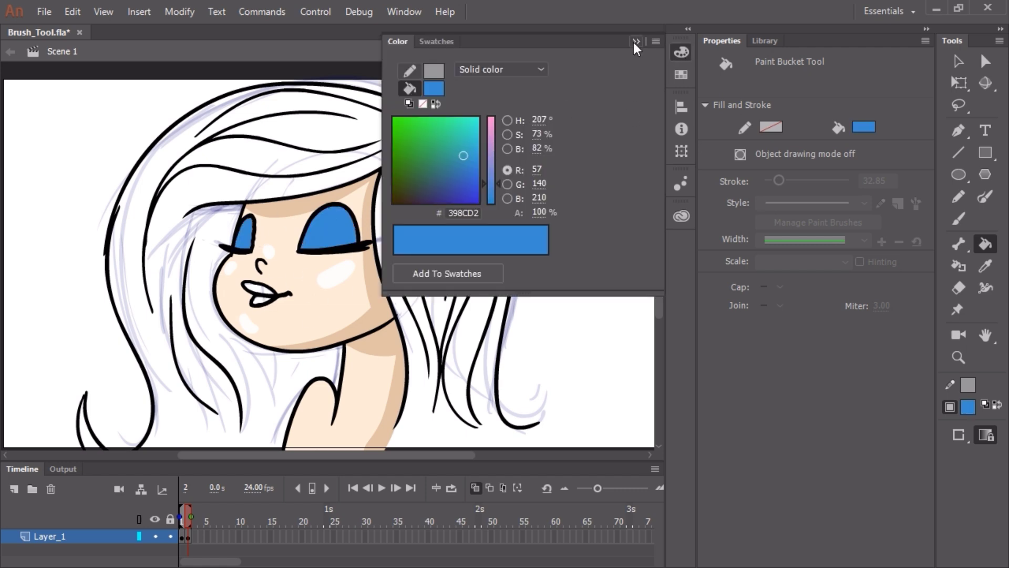
key(ctrl+shift+F9)
key(b)
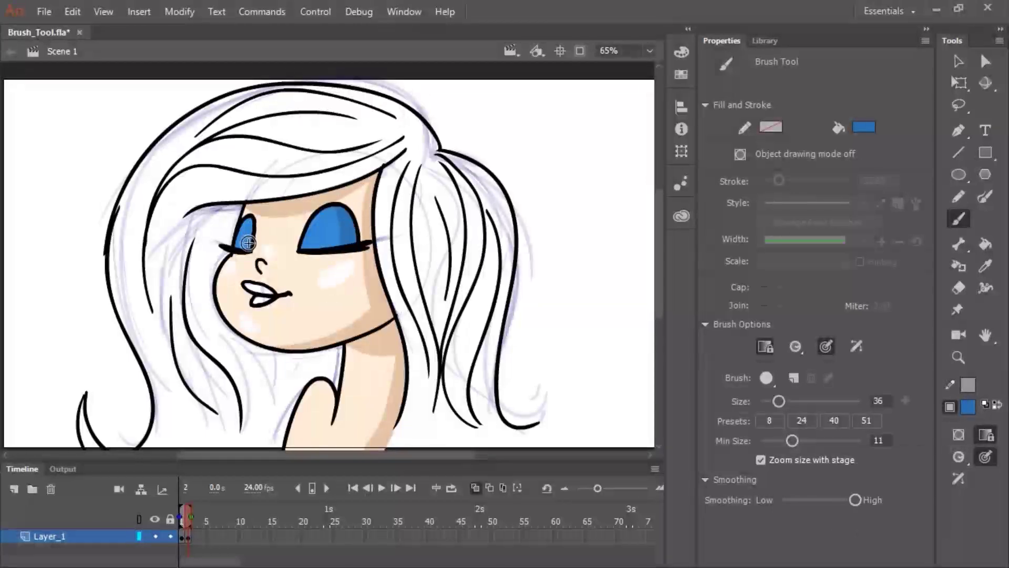
- Change the fill to a light blue and brush highlights on the eyelids at size 22
key(k)
click(681, 52)
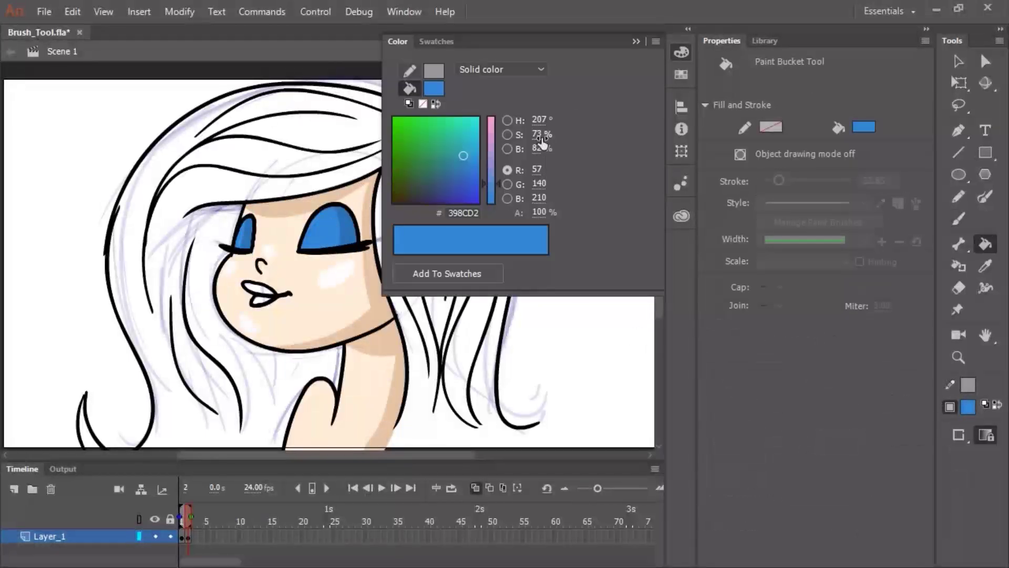
mouse_move(537, 134)
mouse_down()
mouse_move(523, 134)
mouse_move(545, 148)
mouse_up()
click(635, 43)
key(b)
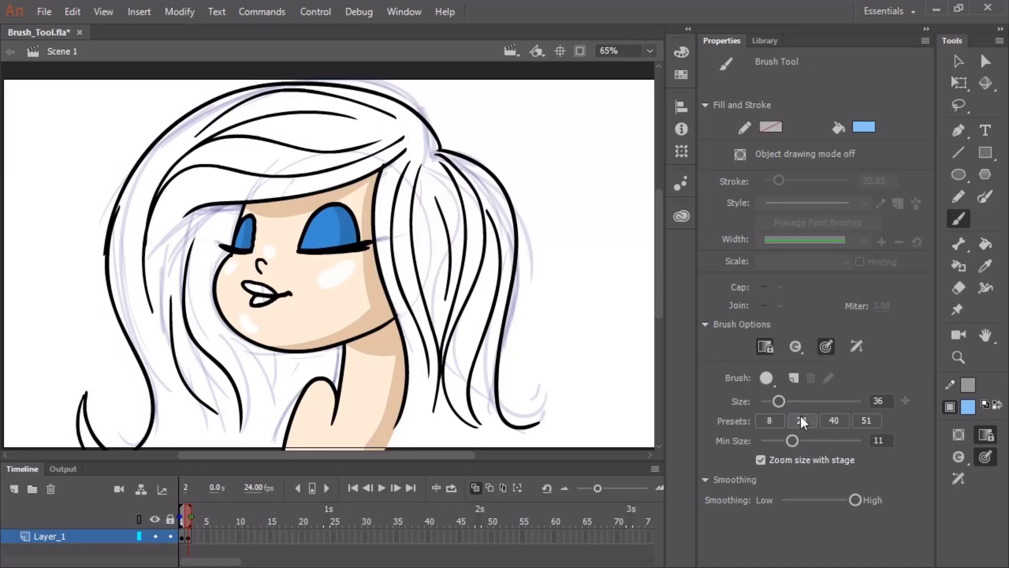
drag(791, 401, 771, 401)
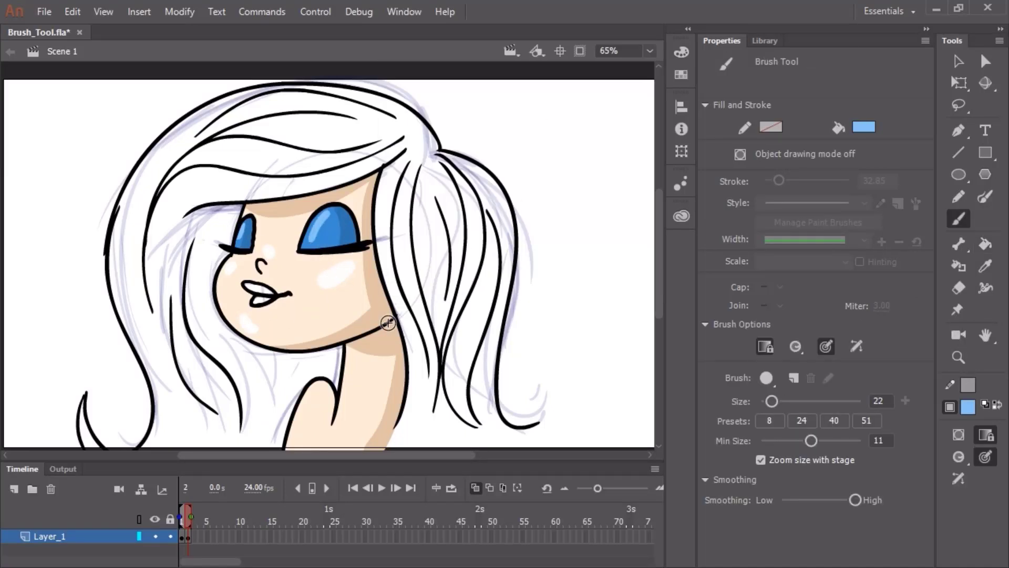
- Fill the lips with the Paint Bucket, using red for the lower lip and a darker red for the upper lip
click(681, 52)
click(434, 88)
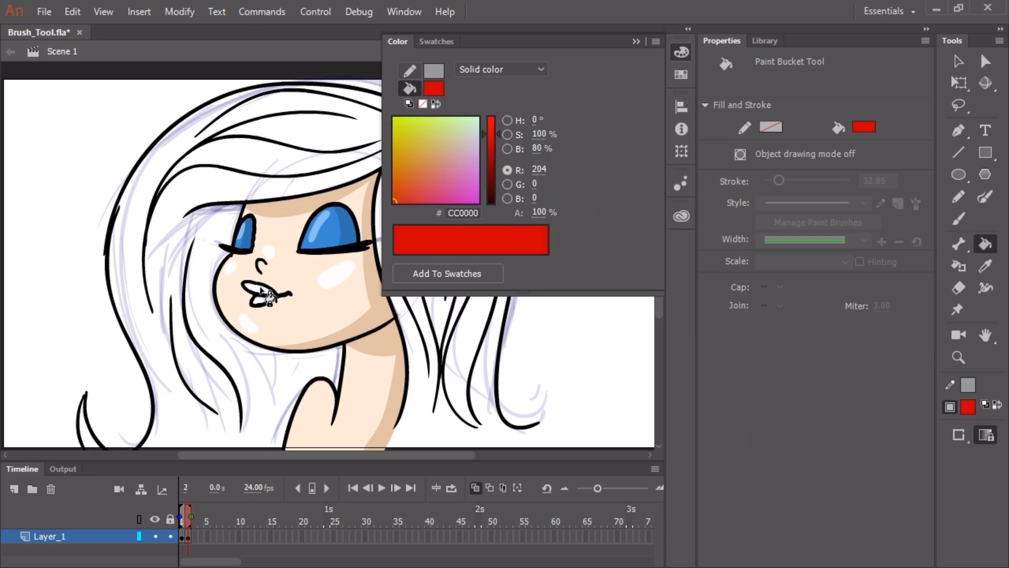
click(636, 41)
click(685, 58)
mouse_move(531, 149)
mouse_down()
mouse_move(517, 148)
mouse_move(522, 134)
mouse_move(541, 134)
mouse_move(537, 148)
mouse_up()
click(294, 310)
click(271, 289)
click(682, 52)
click(263, 300)
- Change the fill to a dark brown hair colour (#5C2509)
click(863, 127)
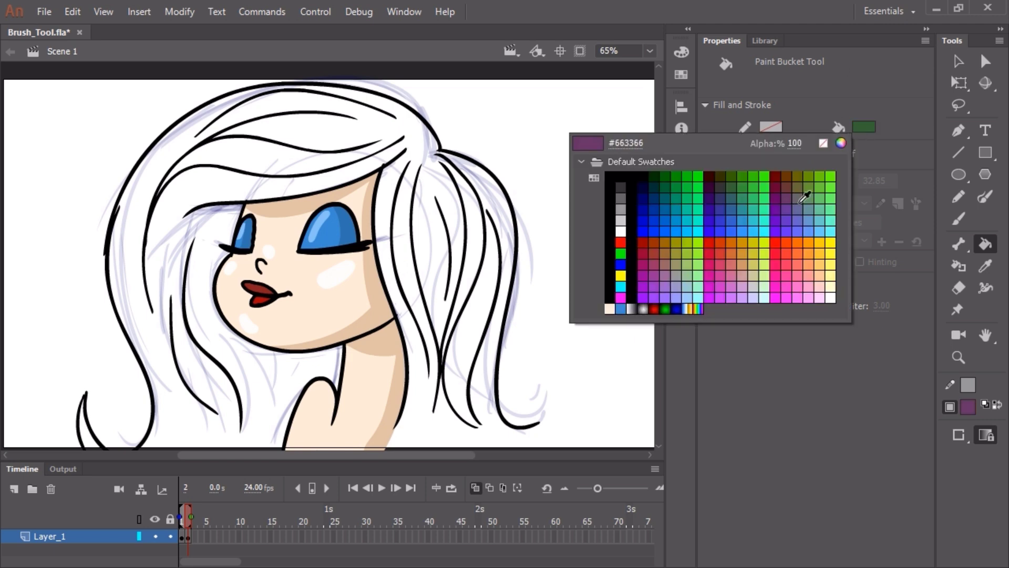
click(804, 194)
click(678, 53)
mouse_move(536, 149)
mouse_down()
mouse_move(523, 149)
mouse_move(535, 135)
mouse_up()
drag(537, 149, 531, 121)
click(656, 40)
click(702, 48)
click(681, 52)
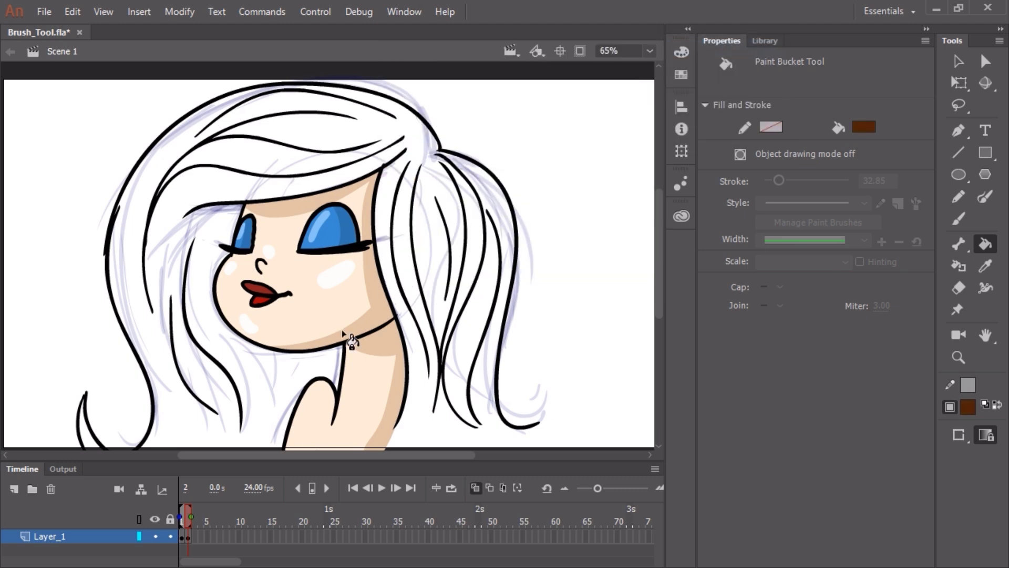
- Set the brush to size 105 in Paint Behind mode and paint brown hair down the side of the face and neck
key(b)
drag(779, 401, 814, 402)
mouse_move(414, 221)
mouse_down()
mouse_move(406, 209)
mouse_move(408, 315)
mouse_up()
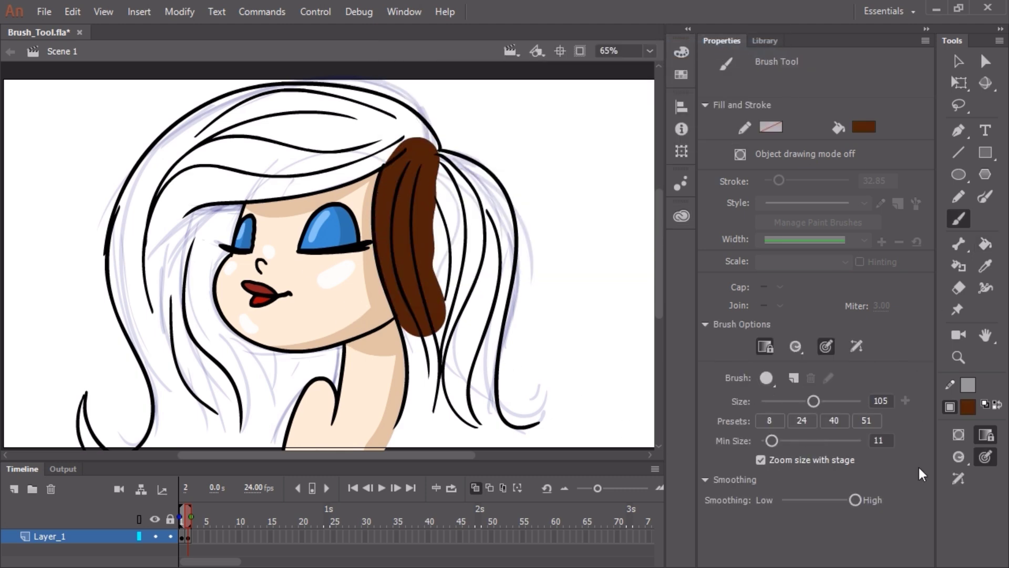
key(ctrl+z)
click(958, 456)
click(894, 524)
drag(407, 139, 429, 439)
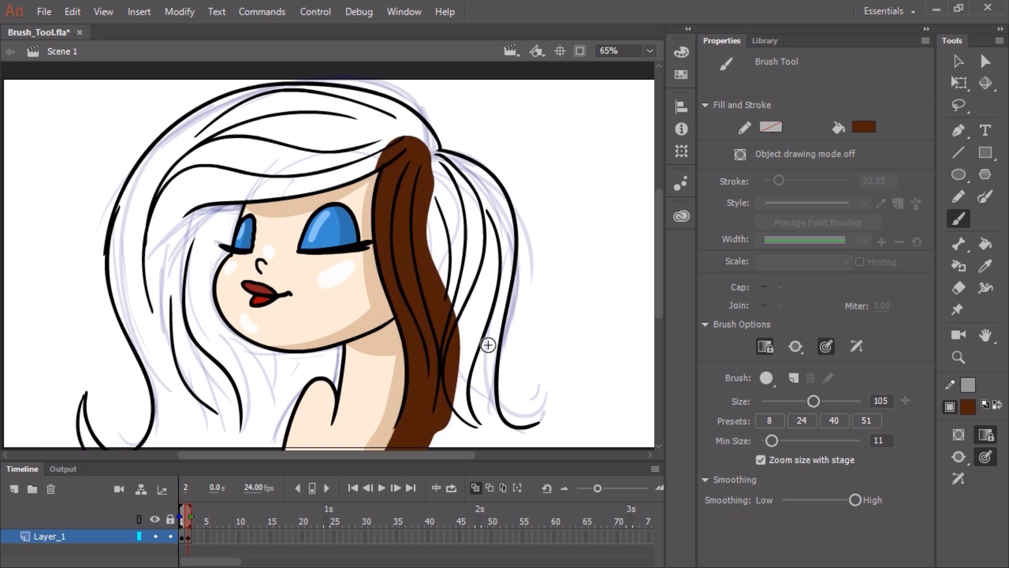
- Reduce the brush size to 64 and paint the ponytail, fringe, crown and remaining long hair brown
drag(814, 401, 793, 401)
mouse_move(436, 168)
mouse_down()
mouse_move(486, 193)
mouse_move(496, 282)
mouse_move(438, 246)
mouse_move(481, 412)
mouse_move(496, 432)
mouse_move(521, 431)
mouse_up()
mouse_move(415, 144)
mouse_down()
mouse_move(363, 150)
mouse_move(336, 175)
mouse_up()
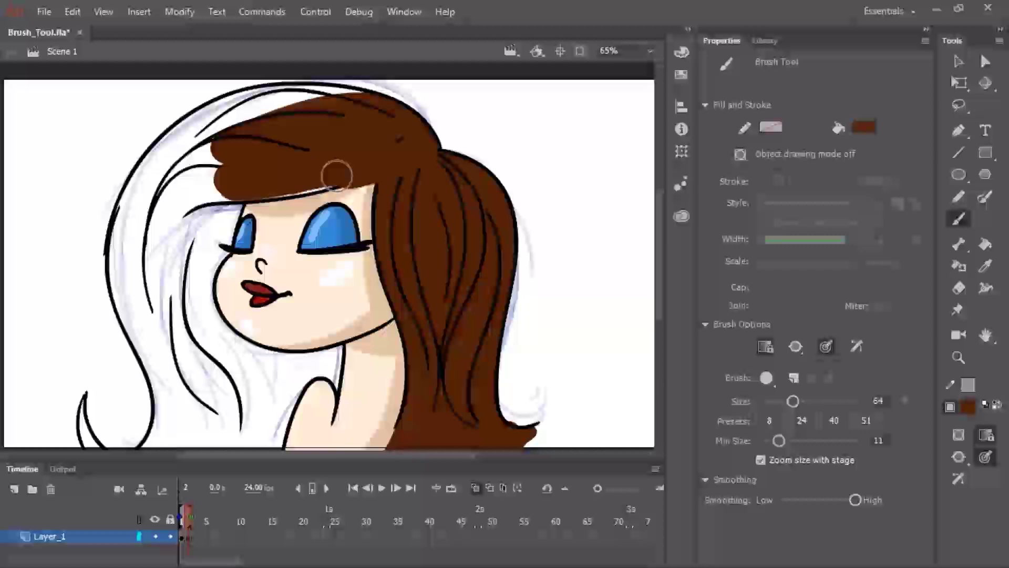
mouse_move(376, 109)
mouse_down()
mouse_move(311, 103)
mouse_move(234, 174)
mouse_move(128, 228)
mouse_move(185, 401)
mouse_move(170, 431)
mouse_move(247, 405)
mouse_up()
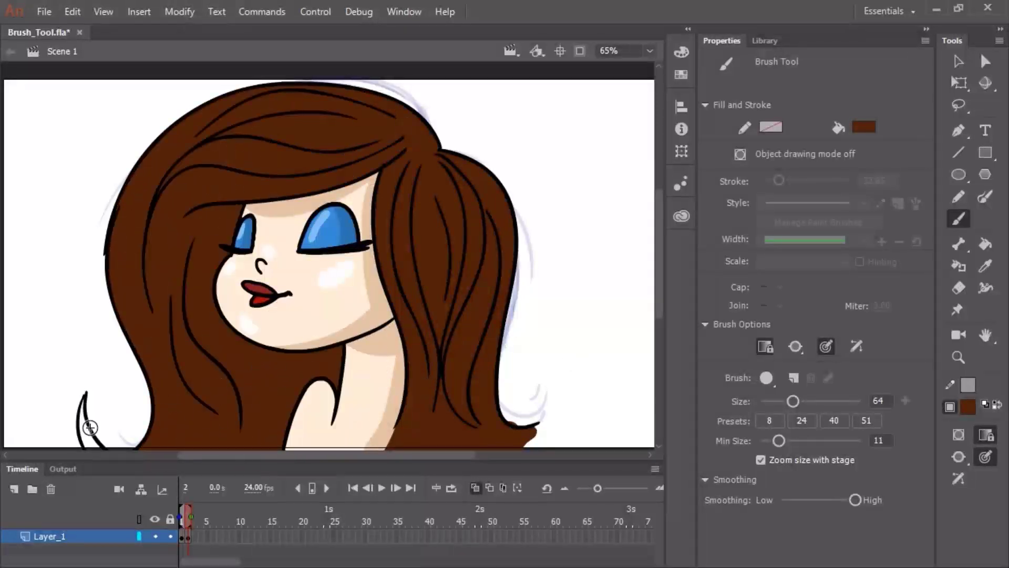
- Colour the small outward-curling hair tip brown, reducing the brush size to 25
key(k)
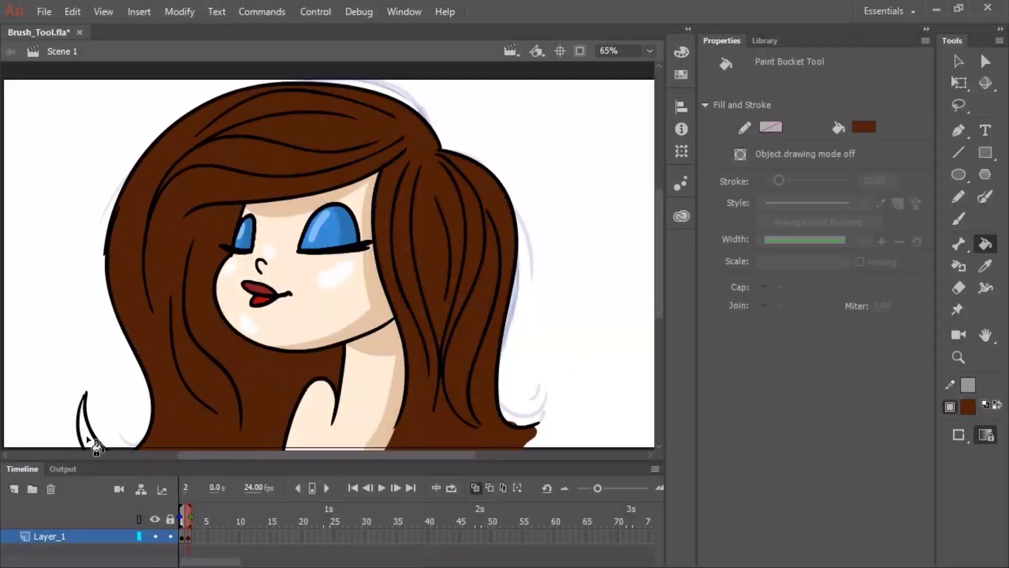
drag(90, 417, 113, 365)
key(b)
key(bracketleft)
key(bracketleft)
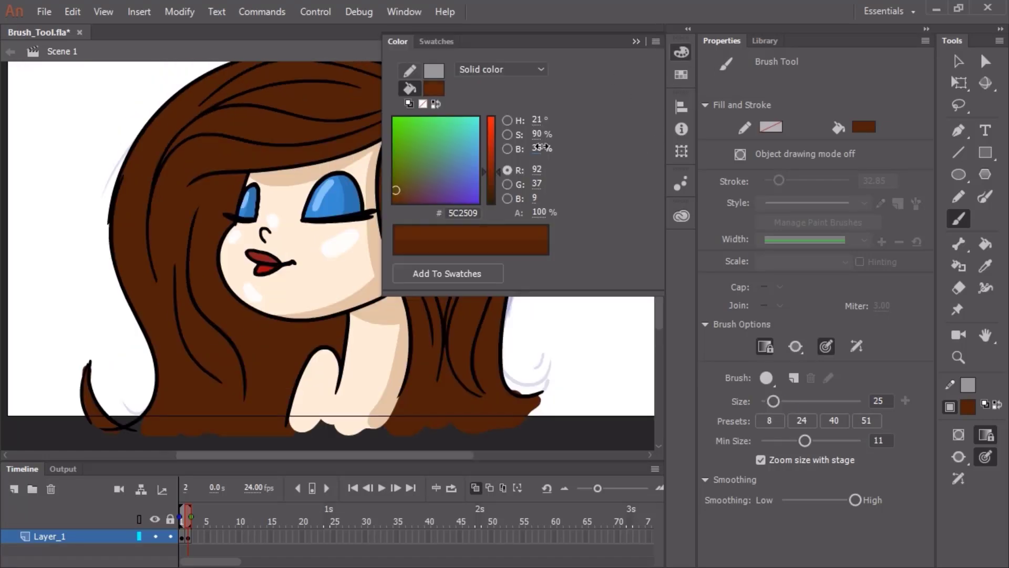
- Lighten the brown fill for hair highlights and set the brush to Paint Inside at size 11
drag(541, 147, 549, 147)
click(635, 41)
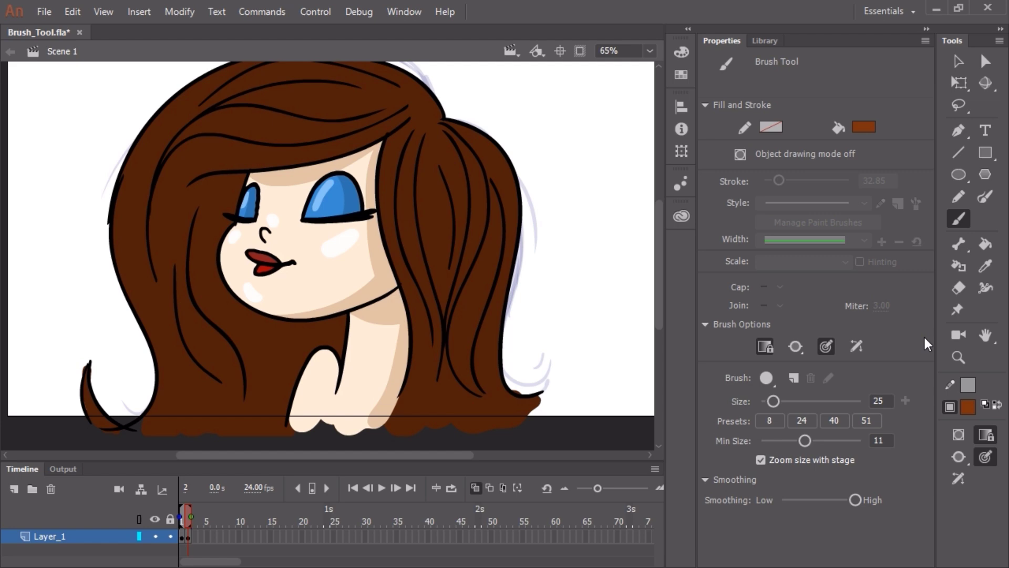
click(959, 456)
click(888, 524)
drag(395, 174, 456, 273)
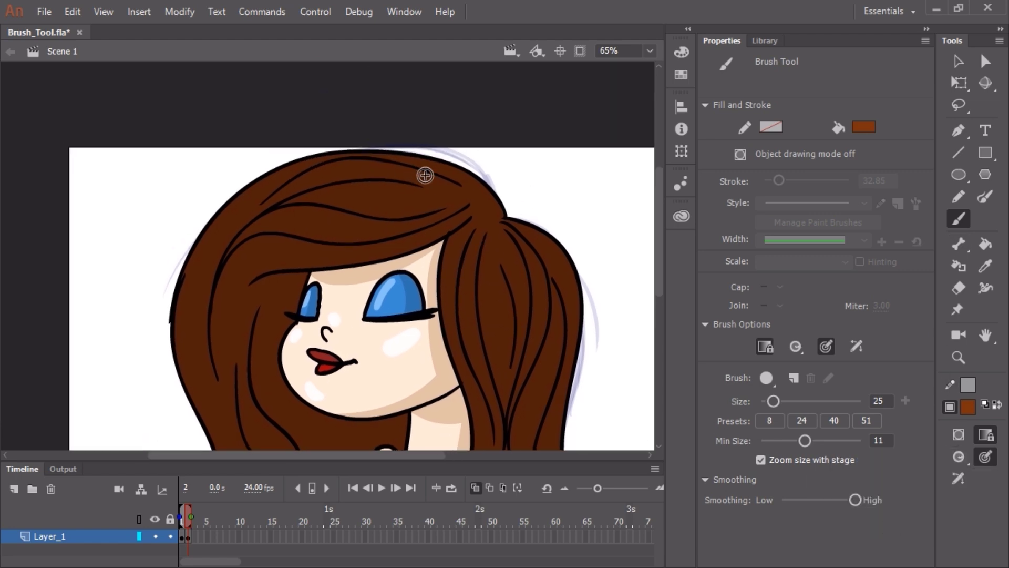
drag(774, 402, 766, 401)
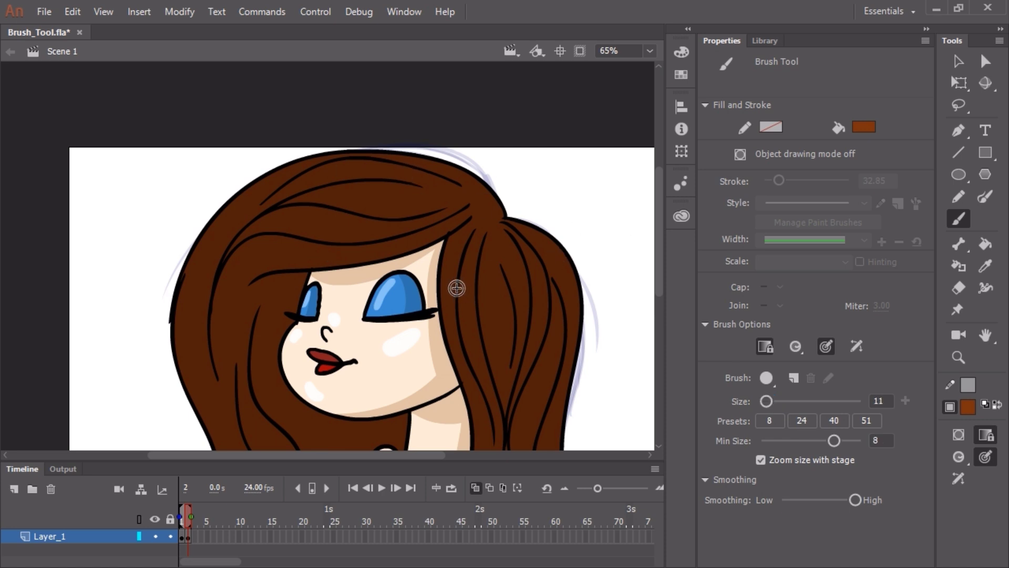
drag(472, 343, 412, 262)
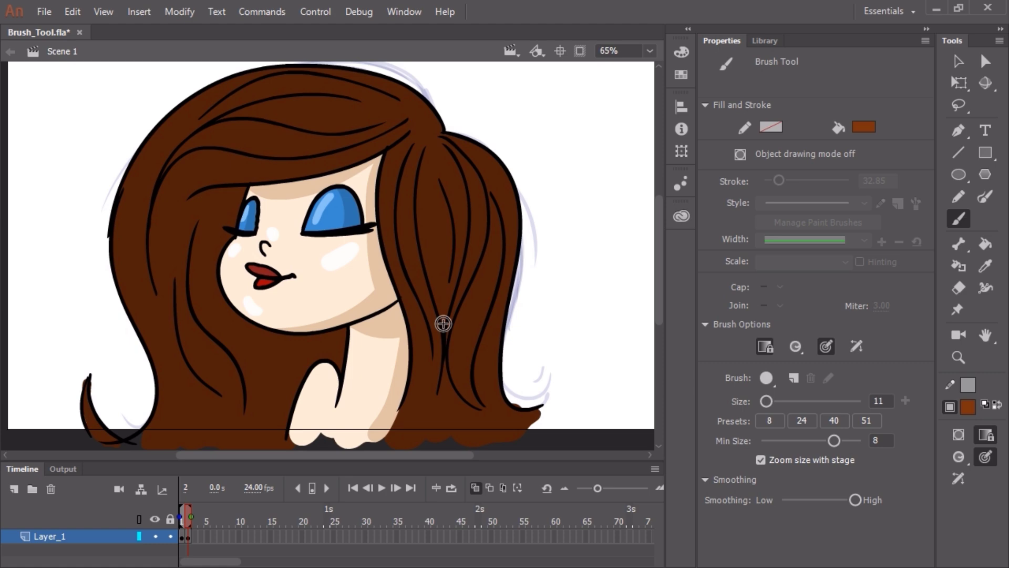
- Set the brush to Paint Selection mode and select the dark brown hair fill as the area for painting
key(v)
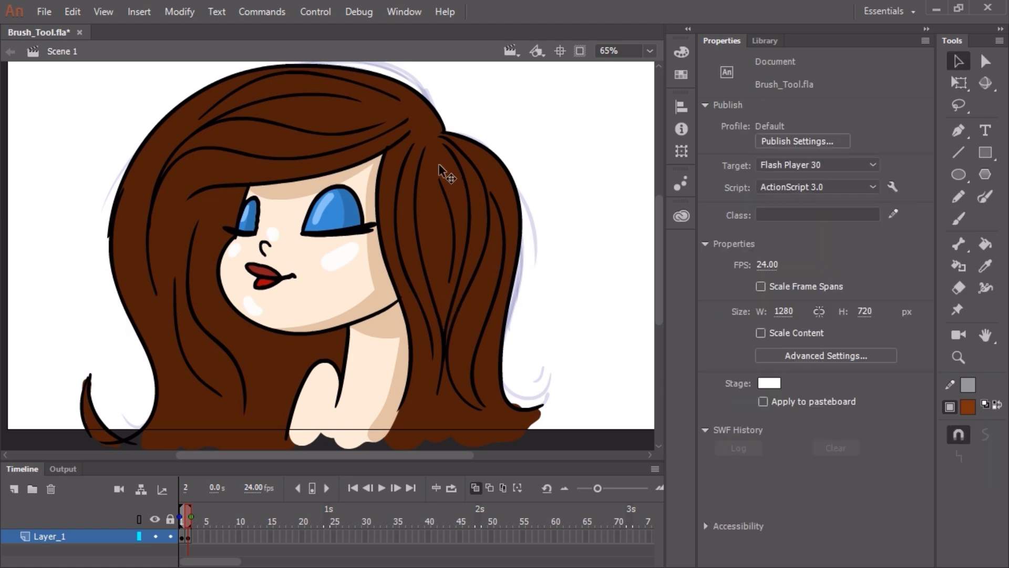
click(958, 218)
click(959, 455)
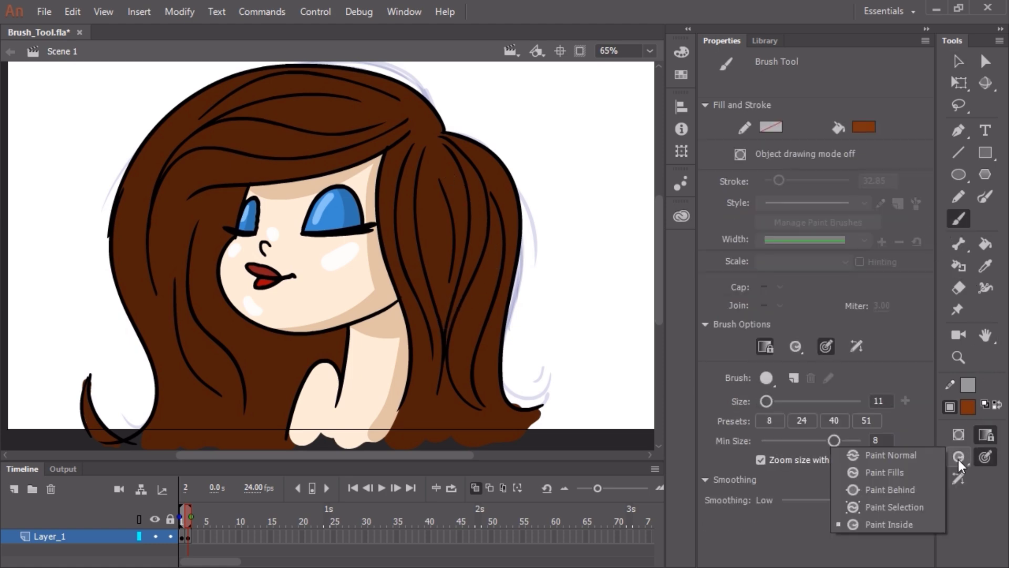
click(903, 507)
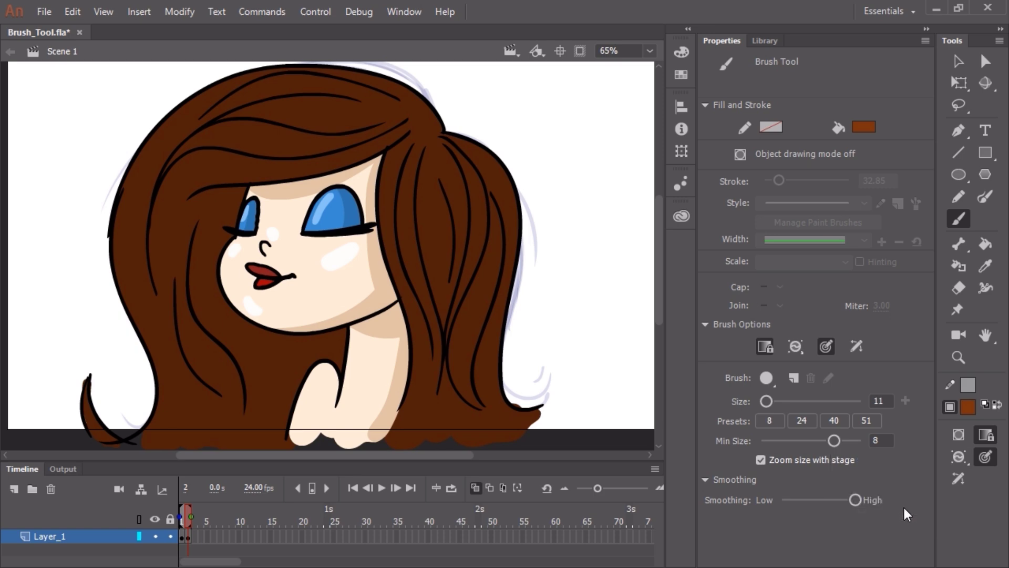
key(v)
click(455, 261)
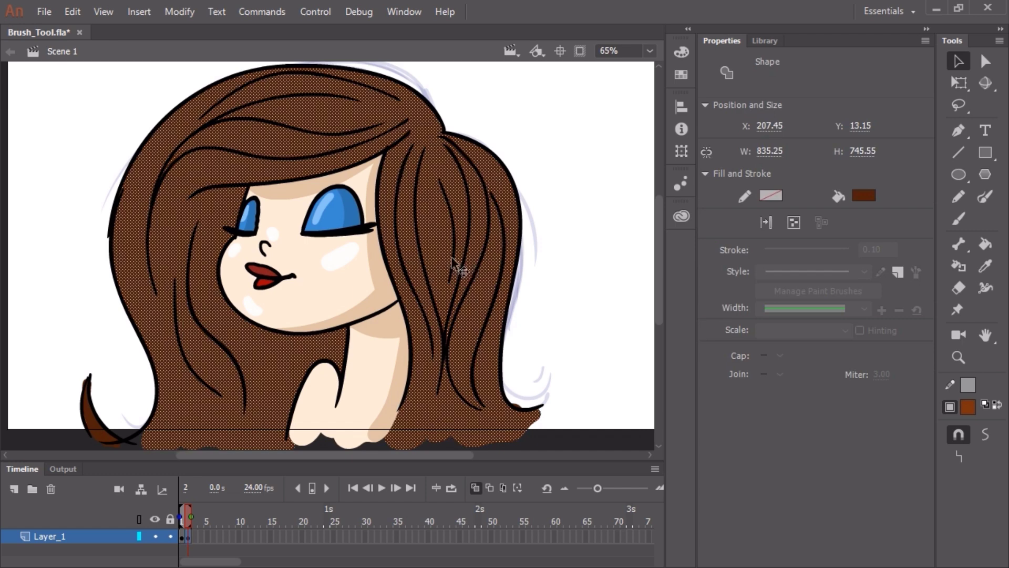
key(b)
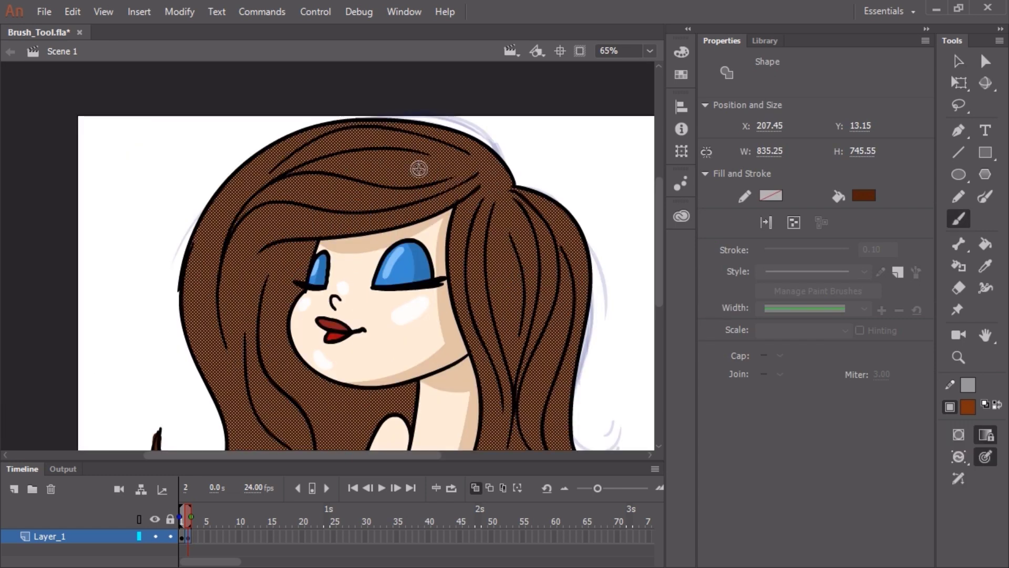
- Paint lighter brown highlight strokes along the crown, fringe and outer hair beside the face within the selected hair fill
mouse_move(441, 150)
mouse_down()
mouse_move(386, 135)
mouse_move(268, 167)
mouse_up()
drag(358, 137, 230, 216)
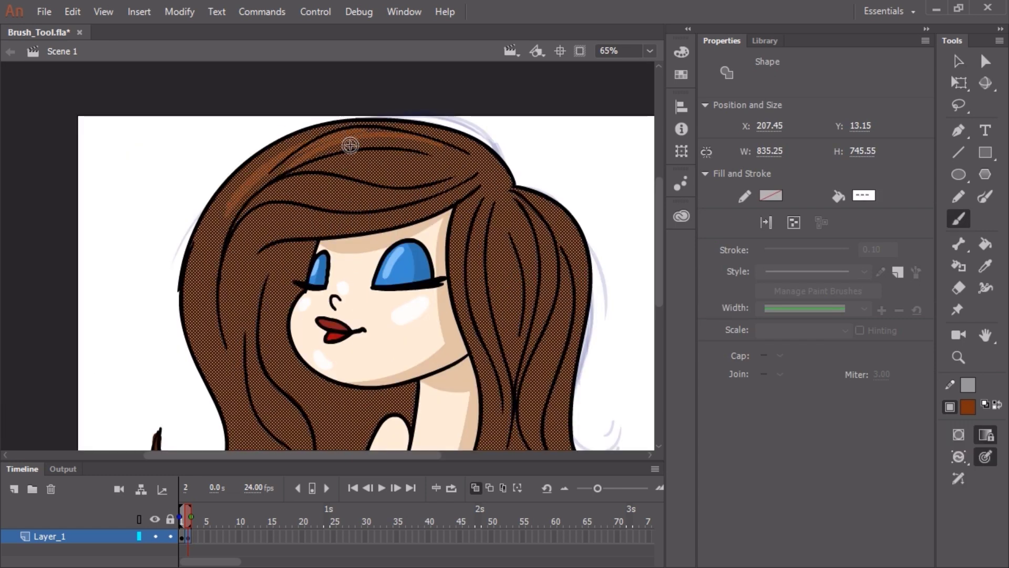
drag(307, 161, 446, 160)
drag(360, 186, 259, 195)
drag(362, 221, 247, 225)
drag(218, 358, 231, 186)
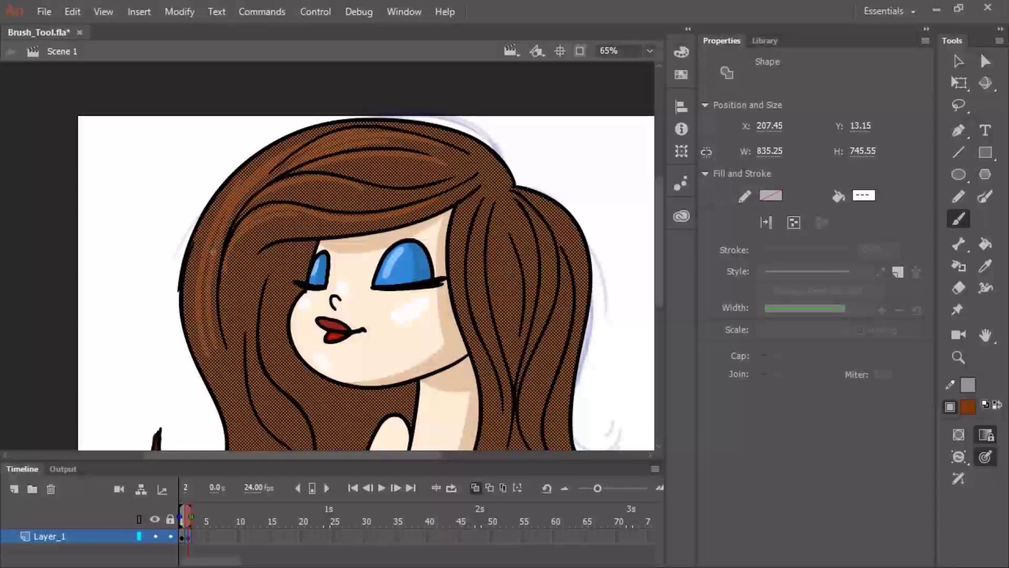
- Add lighter brown highlights to the long side locks, the strands beside the cheek, the fringe and the ponytail
drag(247, 413, 219, 268)
drag(459, 210, 478, 352)
drag(502, 399, 476, 263)
drag(457, 182, 342, 204)
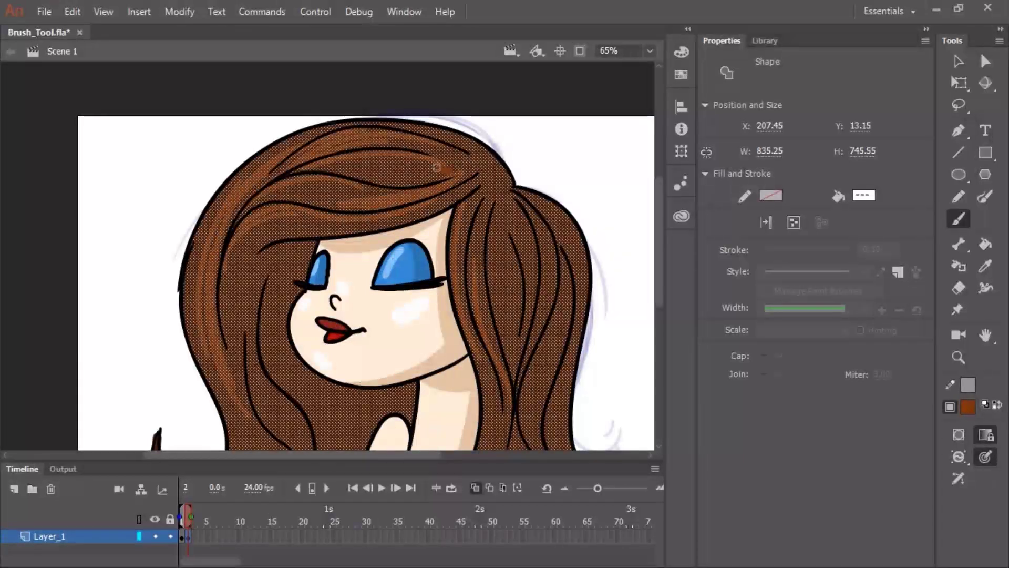
drag(442, 166, 318, 163)
drag(305, 158, 241, 205)
scroll(547, 286, down, 2)
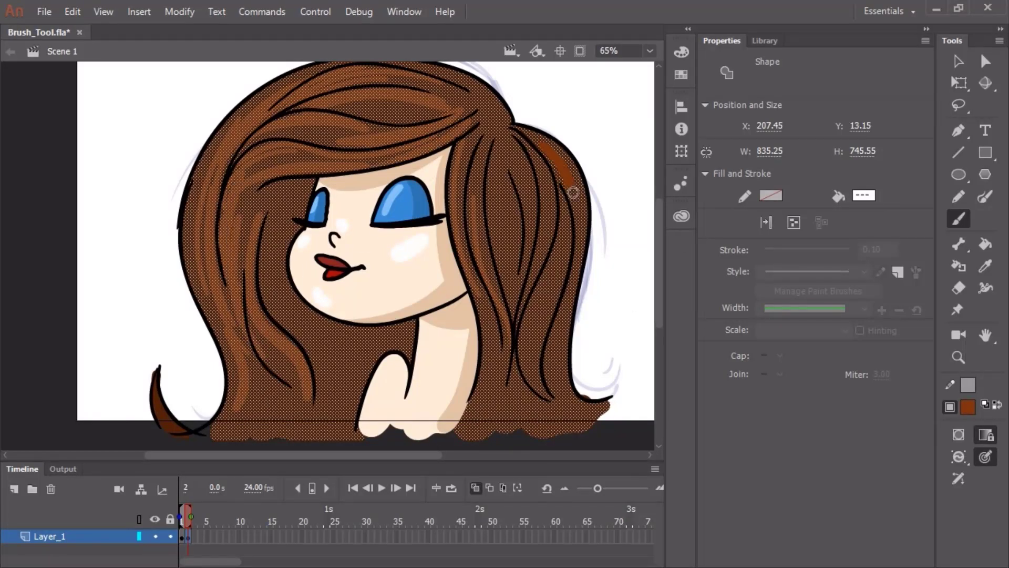
drag(573, 189, 528, 366)
drag(523, 321, 495, 137)
- Deselect the hair and shade the area behind the face and neck very dark brown in Paint Inside mode at size 27
key(ctrl+shift+a)
click(959, 456)
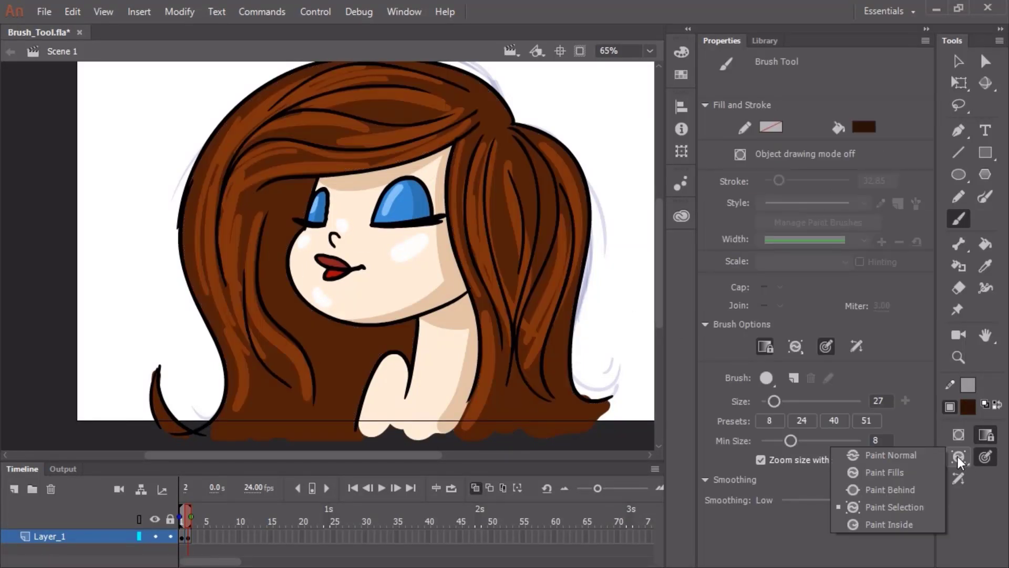
click(896, 524)
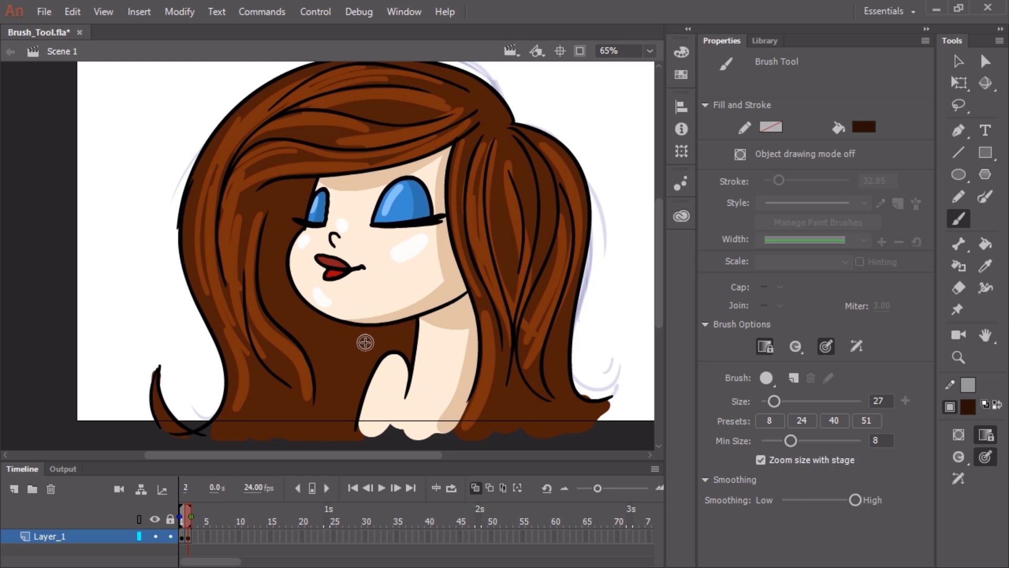
mouse_move(372, 347)
mouse_down()
mouse_move(360, 323)
mouse_move(402, 337)
mouse_up()
drag(362, 370, 336, 305)
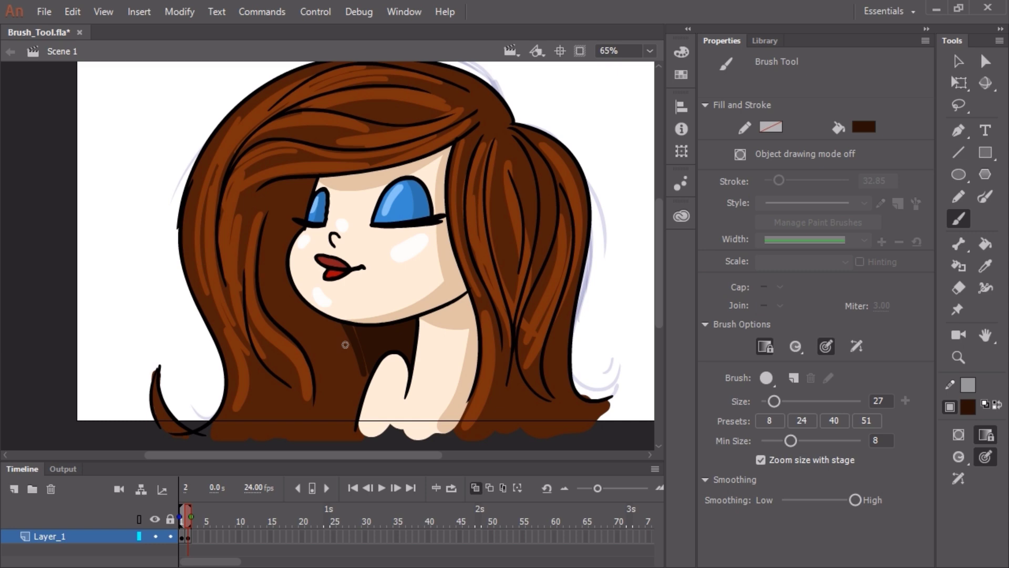
mouse_move(345, 343)
mouse_down()
mouse_move(296, 206)
mouse_move(311, 184)
mouse_up()
drag(275, 232, 311, 347)
drag(290, 202, 284, 247)
drag(324, 341, 306, 332)
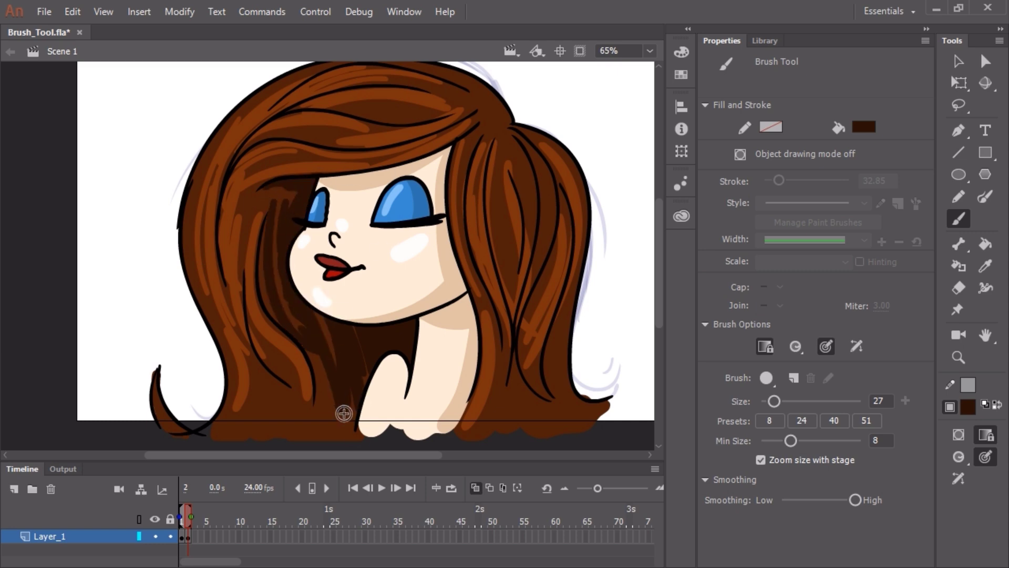
drag(343, 412, 320, 363)
drag(332, 410, 345, 435)
- Paint very dark brown shading strokes in the ponytail, the lower hair ends and the gathered hair at the ponytail's base
drag(557, 353, 593, 421)
drag(502, 362, 481, 421)
drag(497, 194, 513, 290)
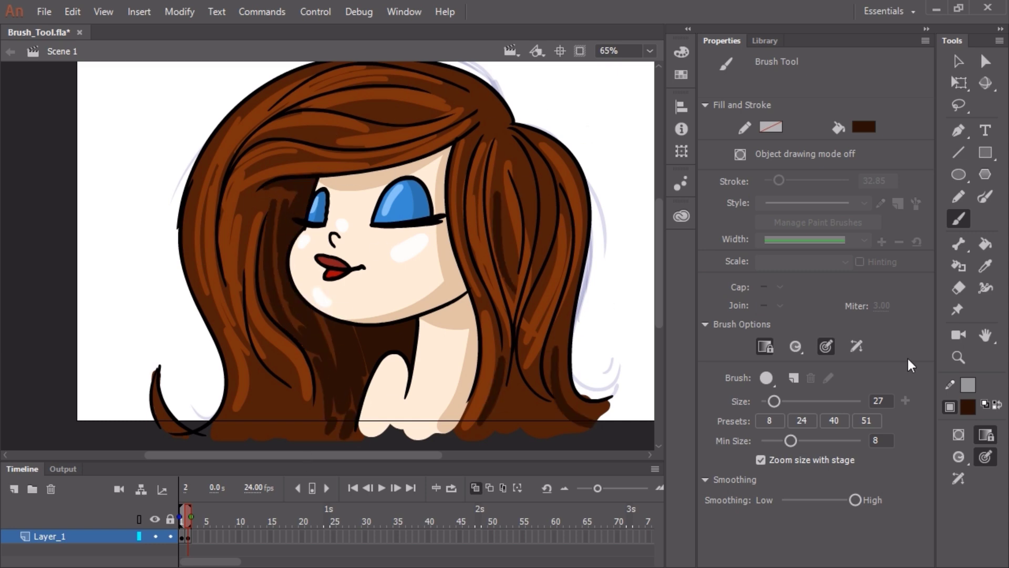
drag(258, 389, 242, 420)
drag(316, 405, 295, 432)
drag(259, 373, 255, 385)
drag(271, 395, 248, 430)
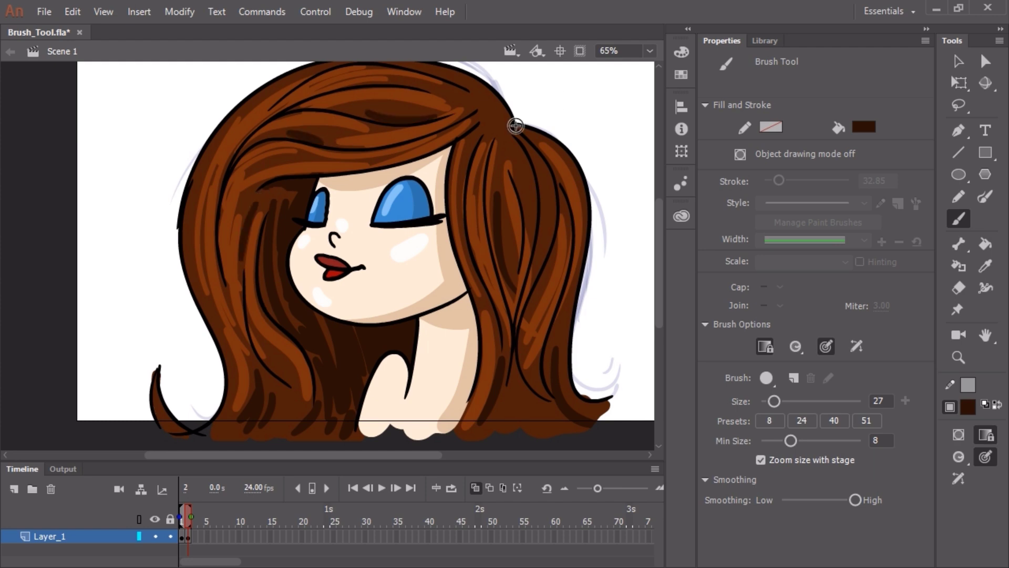
mouse_move(515, 124)
mouse_down()
mouse_move(496, 148)
mouse_move(475, 108)
mouse_up()
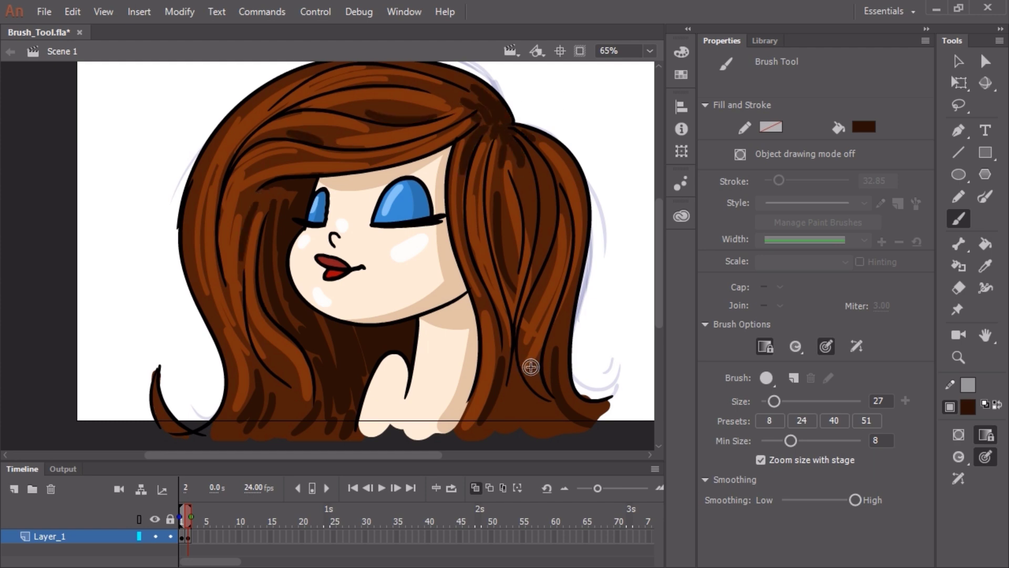
- Select the forehead shadow and face skin fills together and set the brush to Paint Selection mode
key(v)
click(407, 177)
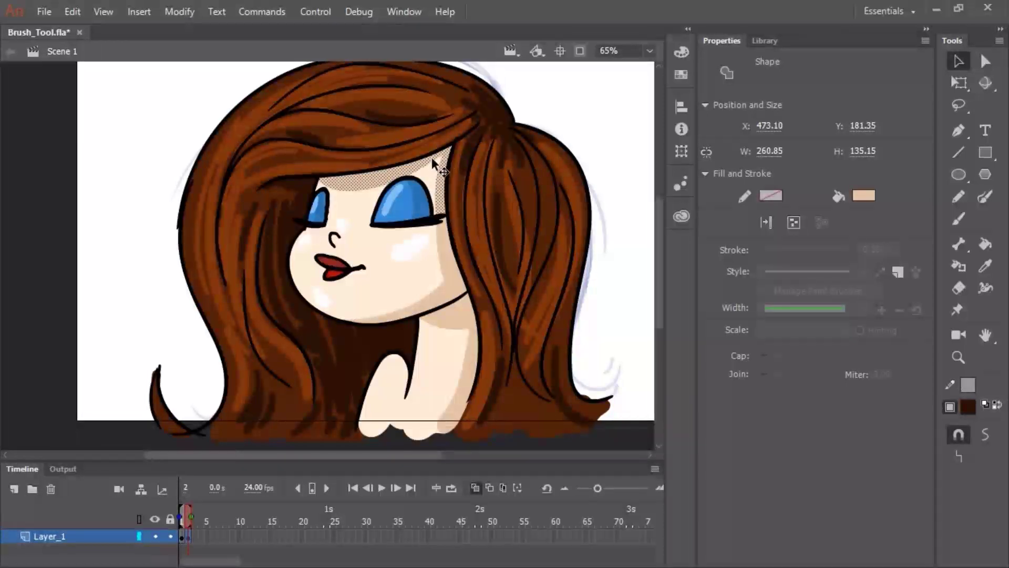
key(ctrl+equal)
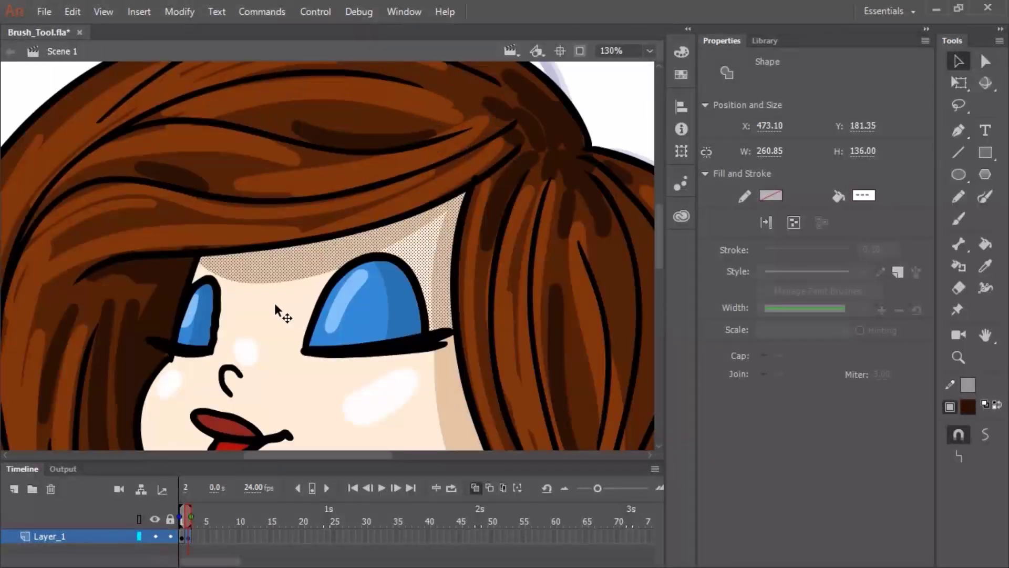
shift+click(276, 310)
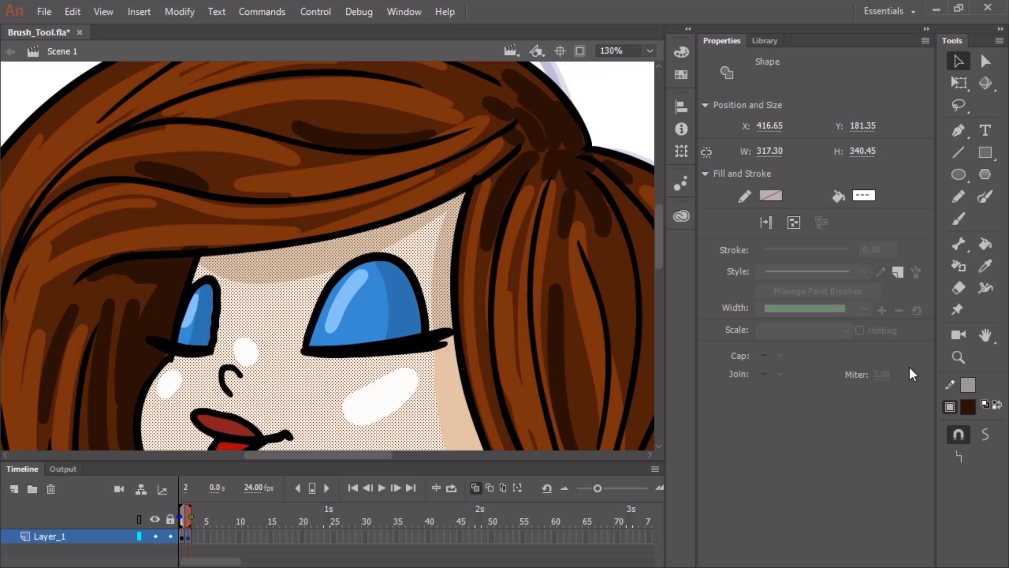
key(b)
click(961, 457)
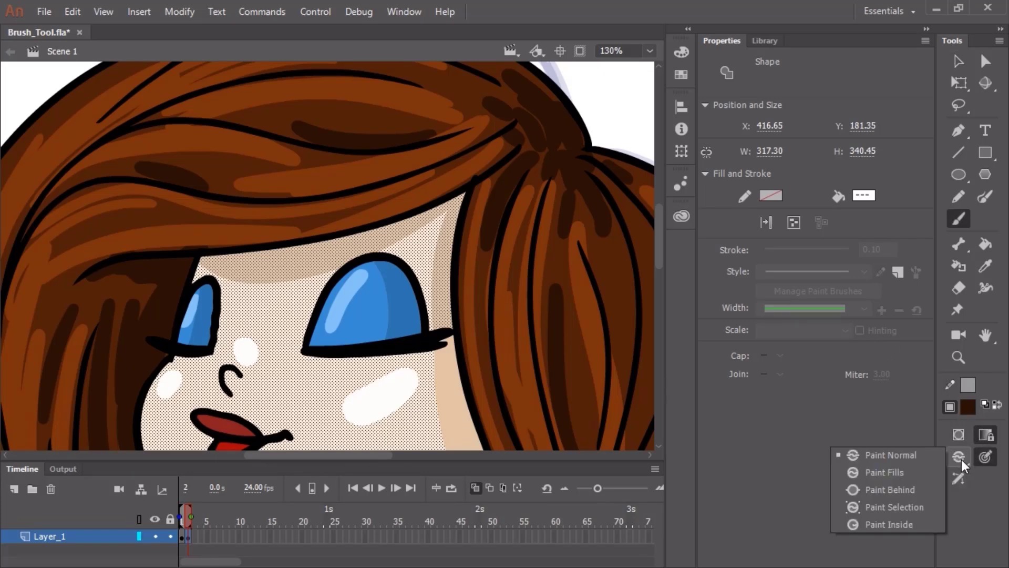
click(907, 508)
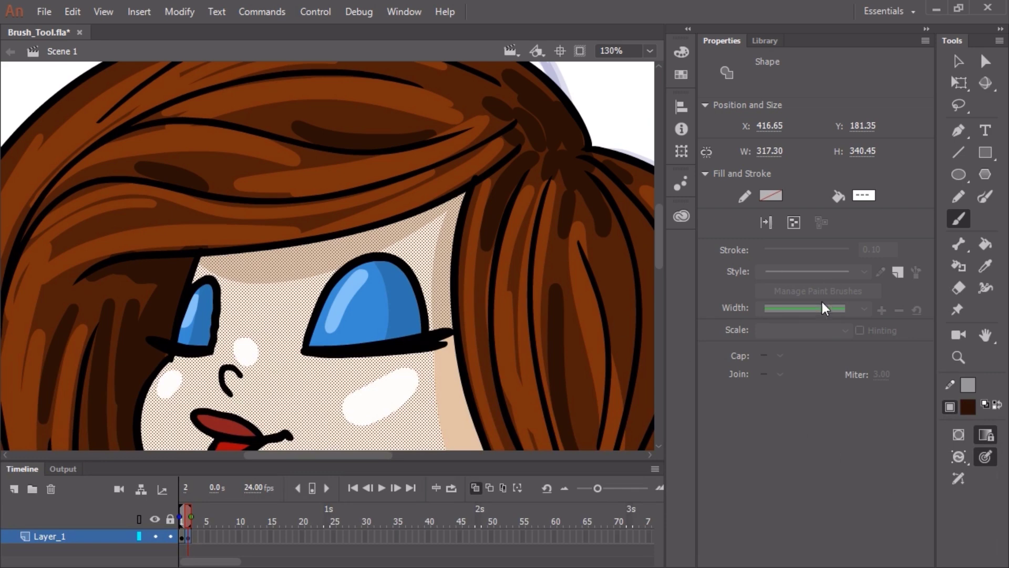
- Paint both eyebrows dark brown on the selected skin beneath the fringe and deselect the artwork
mouse_move(348, 238)
mouse_down()
mouse_move(388, 220)
mouse_move(436, 235)
mouse_up()
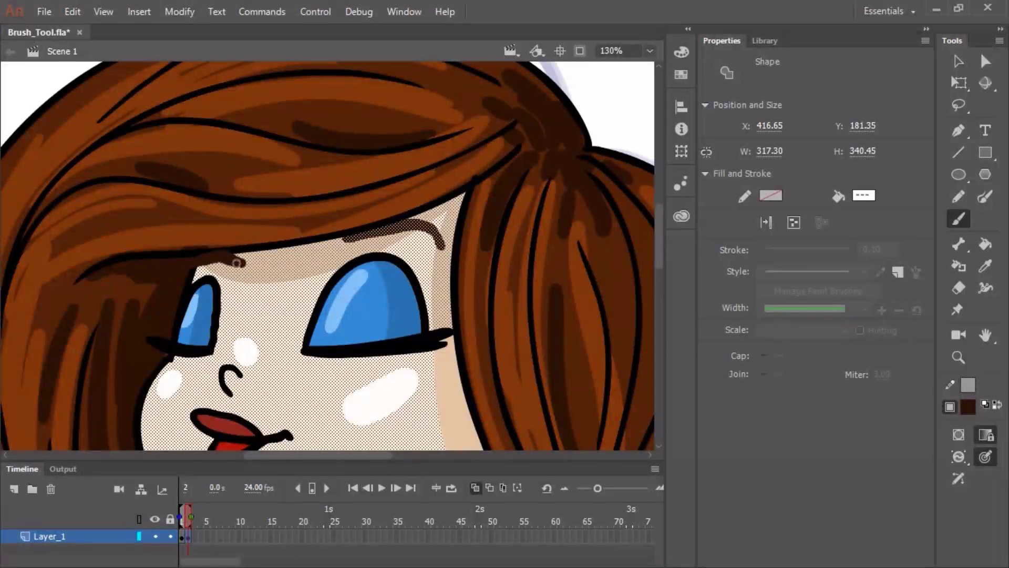
drag(236, 263, 242, 263)
key(ctrl+minus)
key(v)
click(554, 235)
key(ctrl+minus)
key(ctrl+equal)
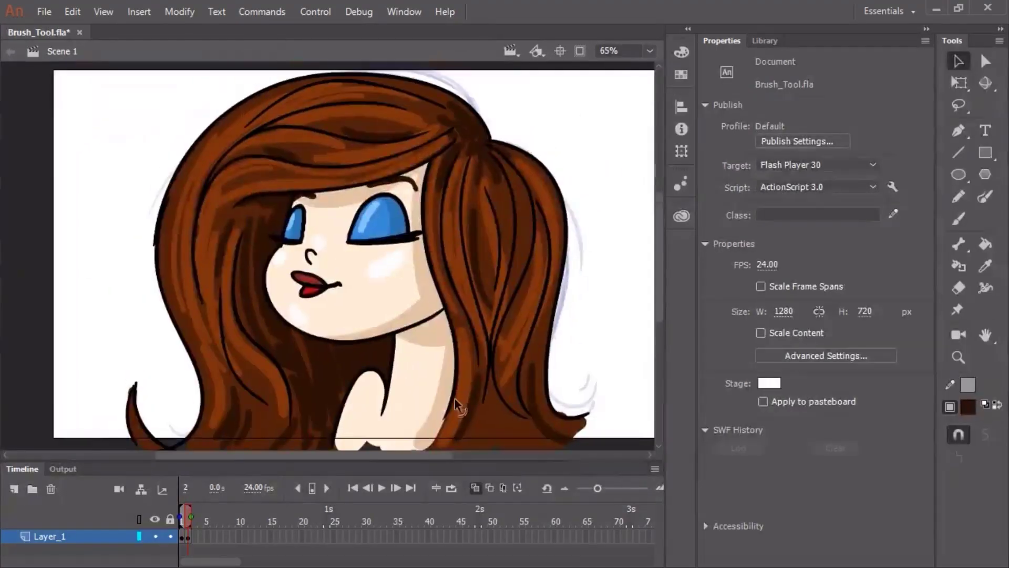
- Select the light neck and shoulder skin fill and paint a tan shadow on the shoulder beside the arm line
click(406, 402)
key(b)
drag(378, 397, 373, 428)
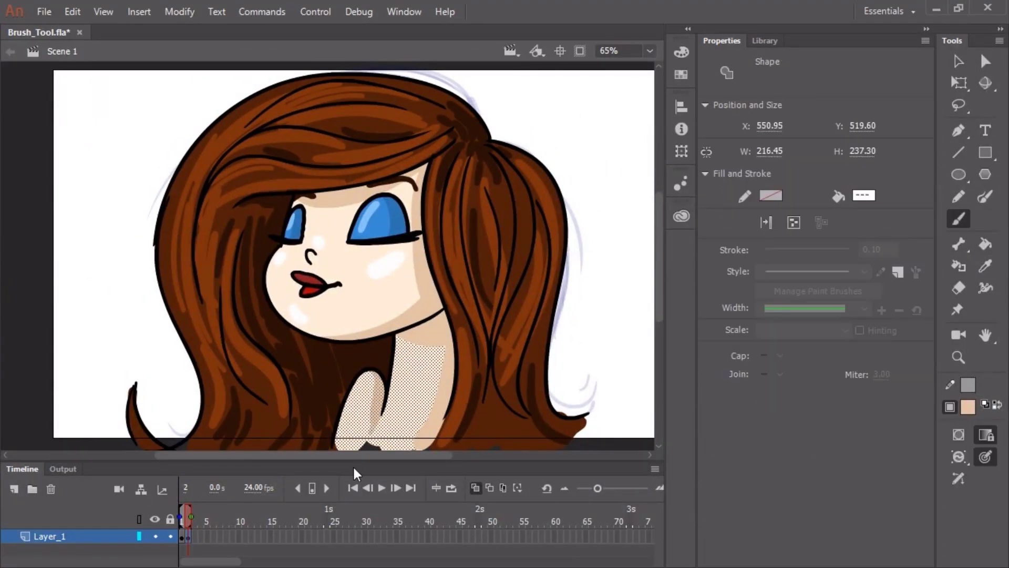
- Deselect the neck, sample the cheek highlight's white as the brush fill and set the brush to Paint Inside mode
key(v)
click(576, 315)
key(i)
click(386, 264)
key(b)
click(956, 456)
click(888, 453)
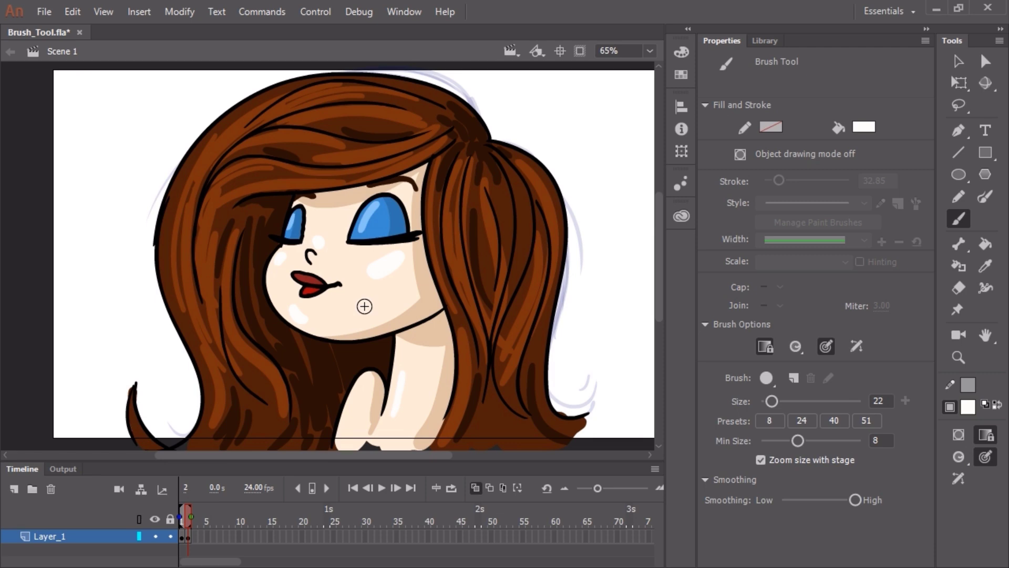